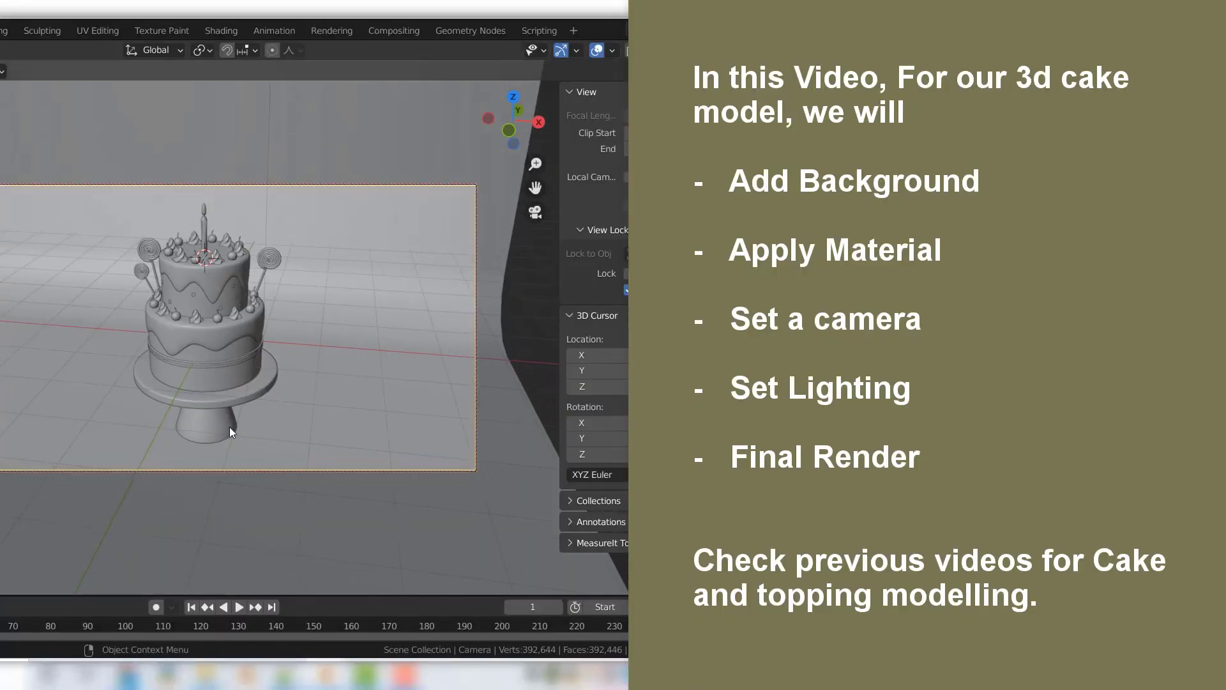
# Add a plane mesh to the cake scene
pyautogui.keyDown('shift'); pyautogui.moveTo(231, 432); pyautogui.dragTo(248, 428, button='middle'); pyautogui.keyUp('shift')
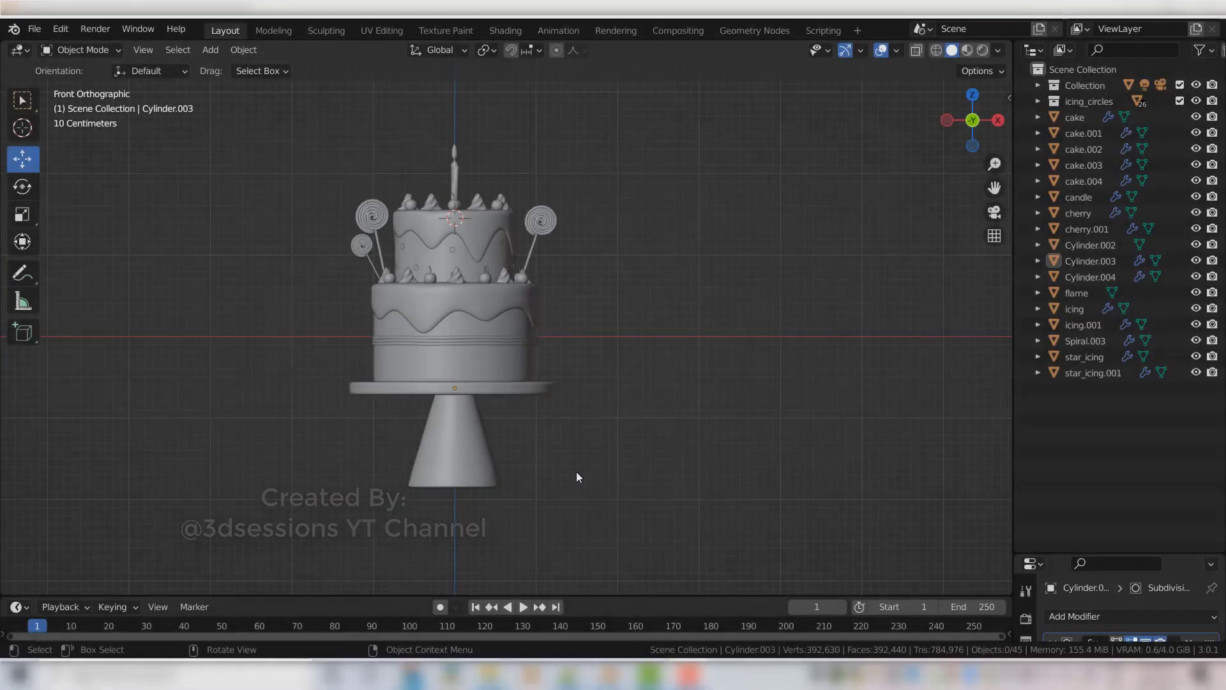
pyautogui.scroll(-1, 515, 389)
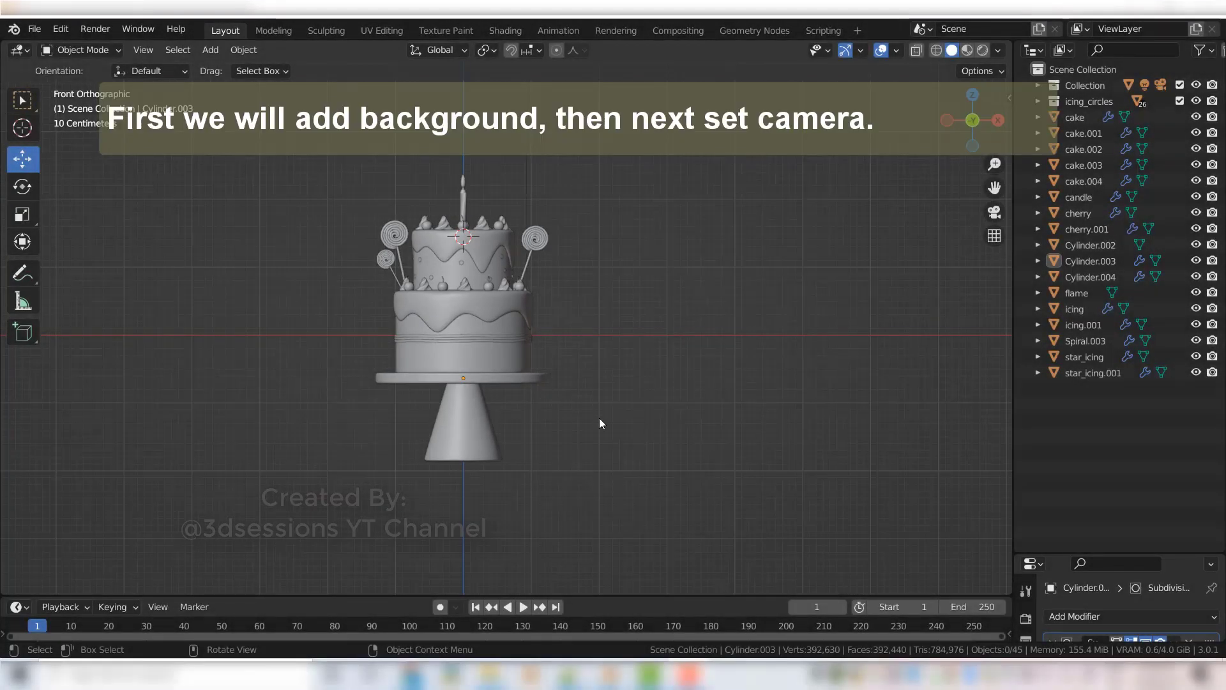
pyautogui.hotkey('shift', 'a')
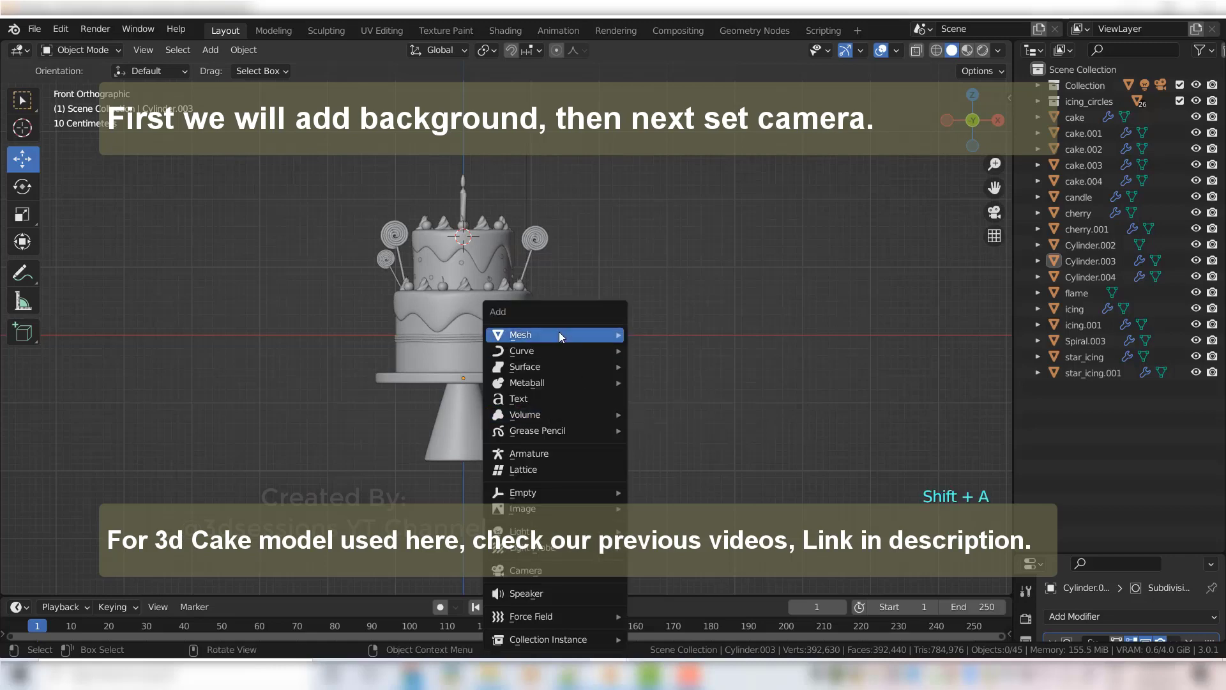
pyautogui.moveTo(558, 334)
pyautogui.click(660, 339)
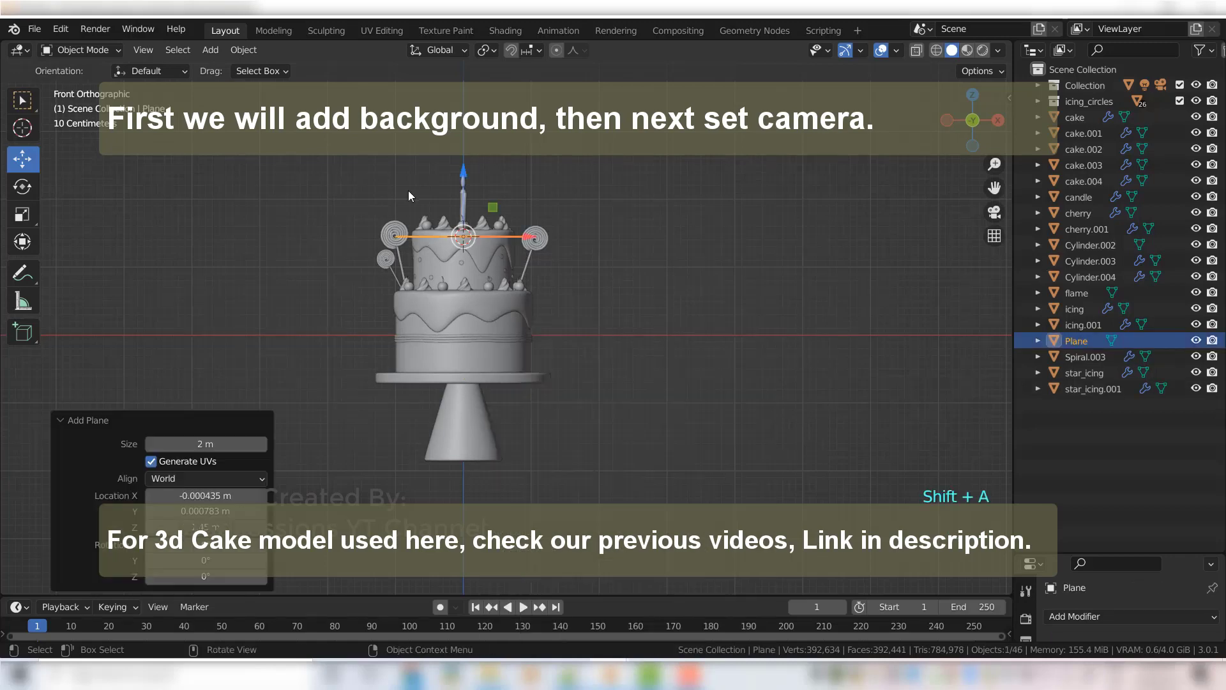
# Lower the plane beneath the cake stand and scale it about 5.7 times as a floor
pyautogui.press('g')
pyautogui.press('z')
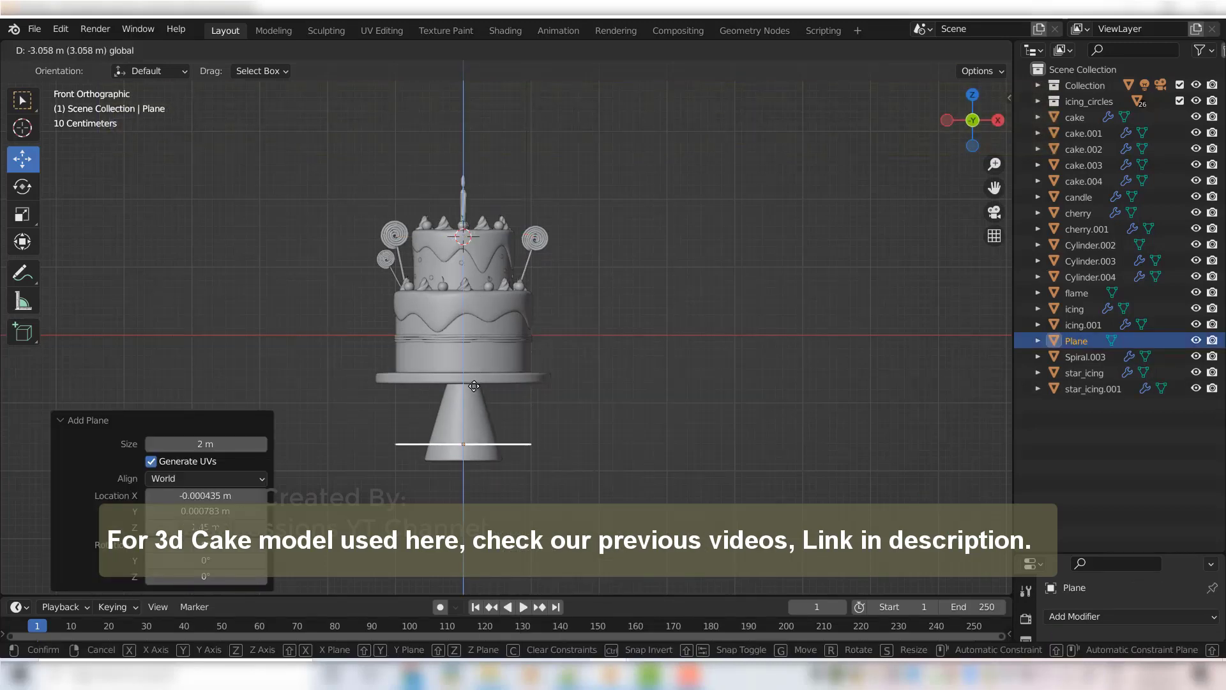
pyautogui.click(474, 403)
pyautogui.press('s')
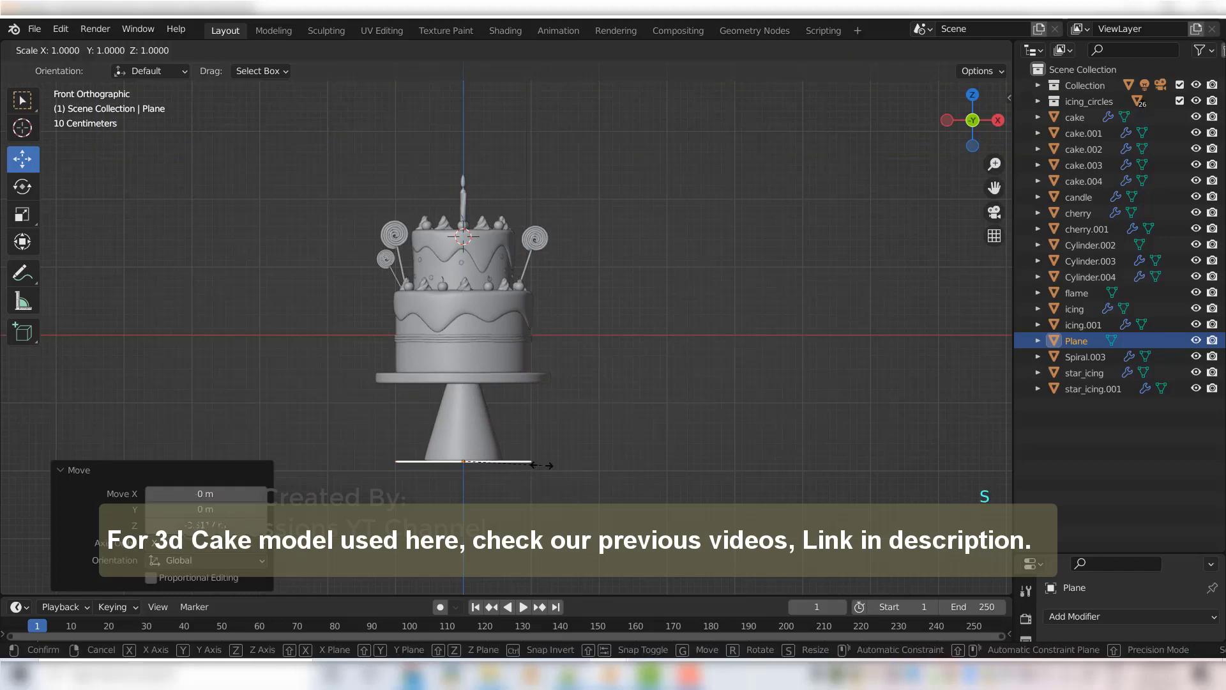
pyautogui.press('Return')
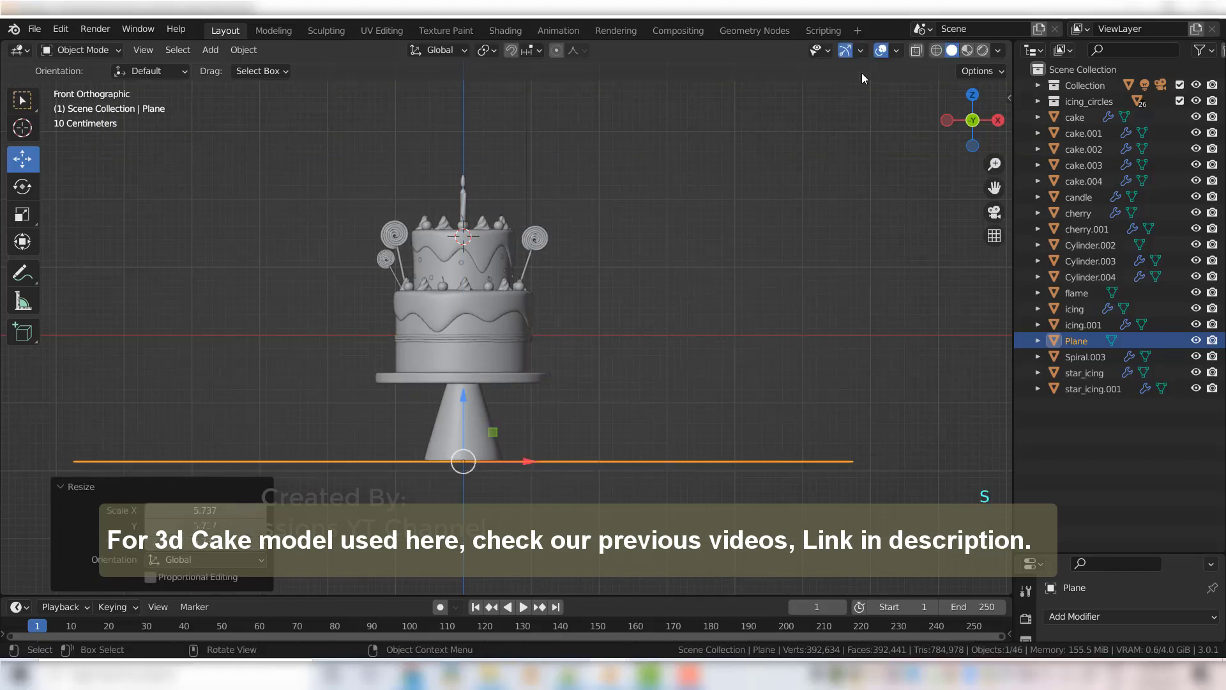
pyautogui.scroll(-3, 420, 501)
pyautogui.moveTo(421, 505); pyautogui.dragTo(453, 541, button='middle')
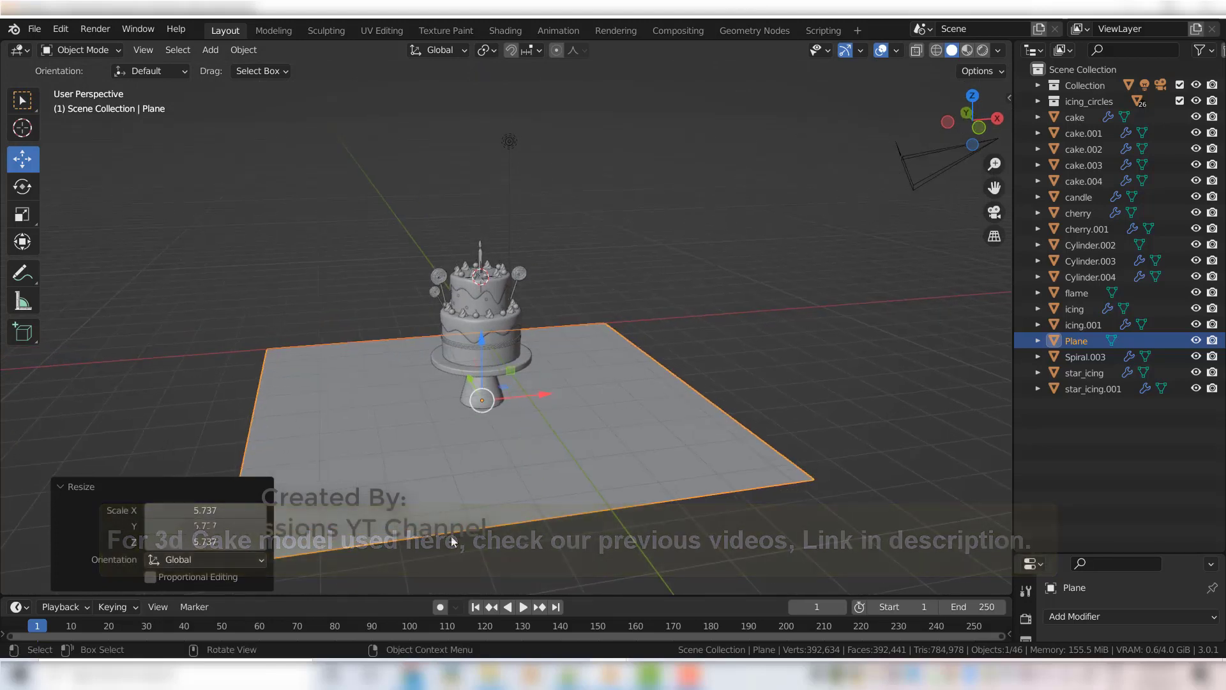
# Extrude the plane's back edge straight up into a tall wall
pyautogui.press('Tab')
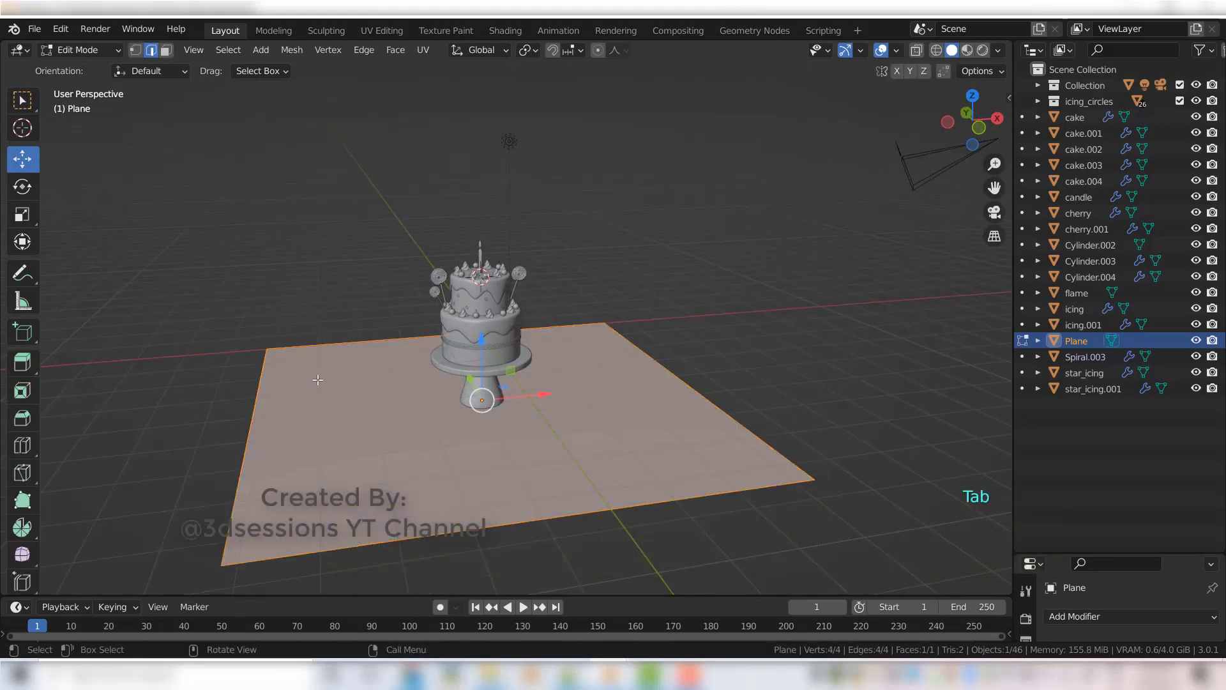
pyautogui.press('2')
pyautogui.click(348, 342)
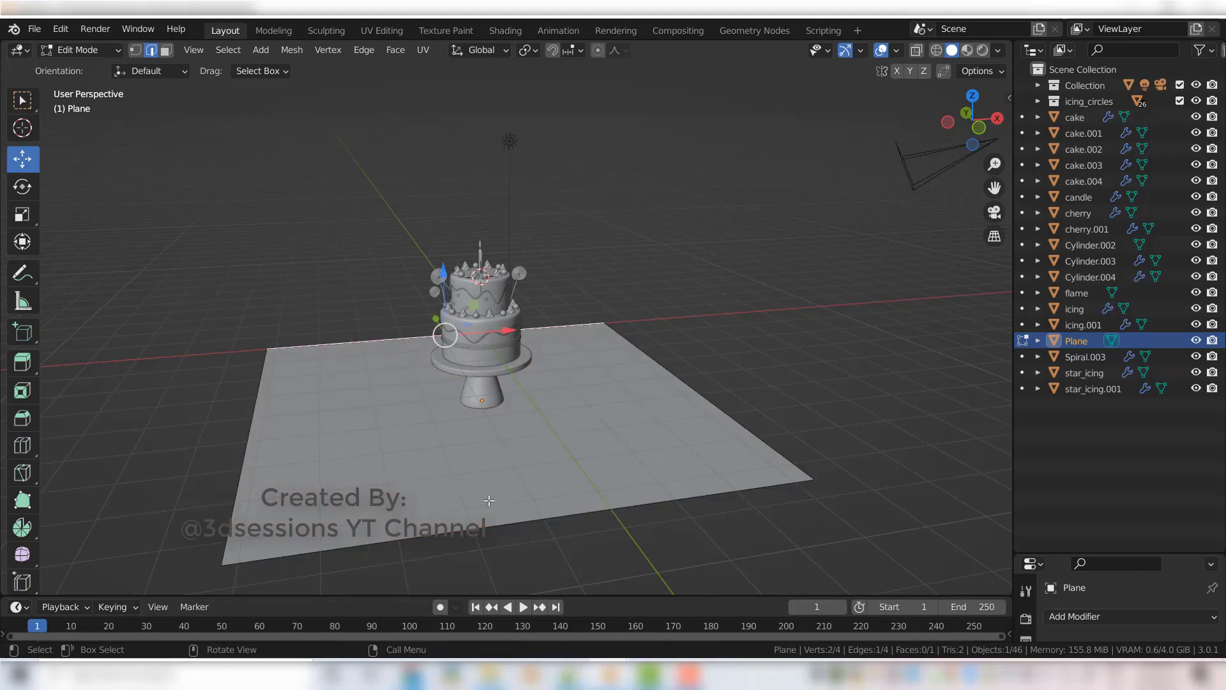
pyautogui.press('e')
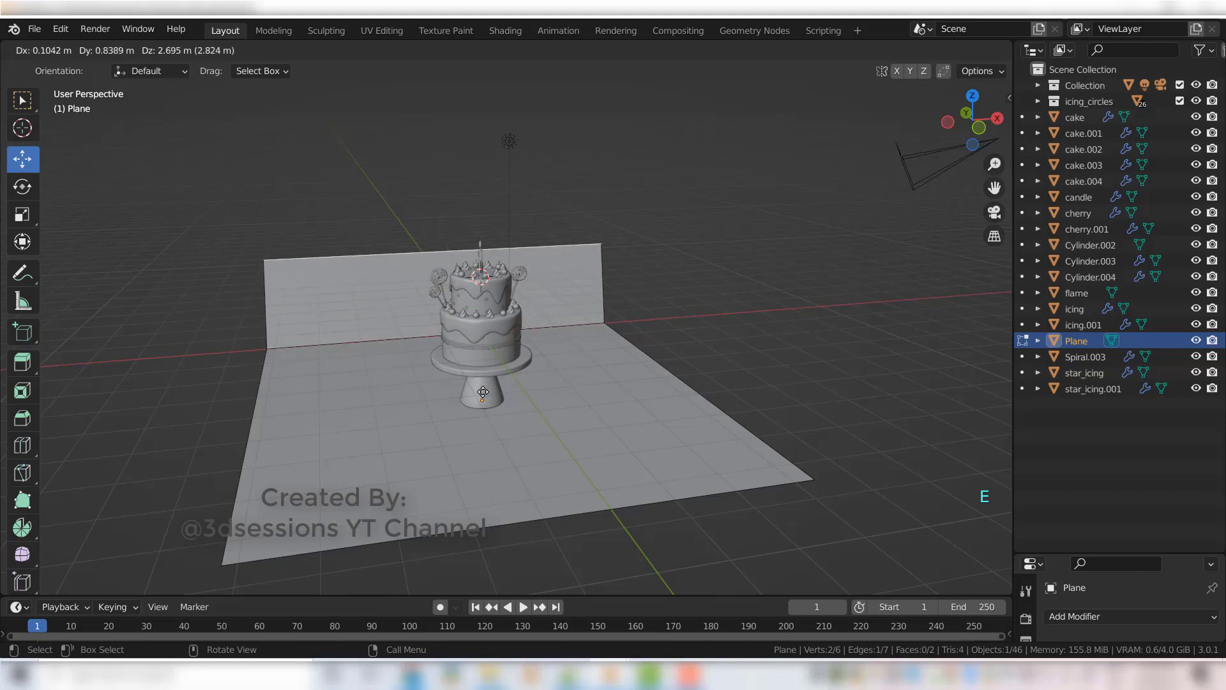
pyautogui.click(484, 276)
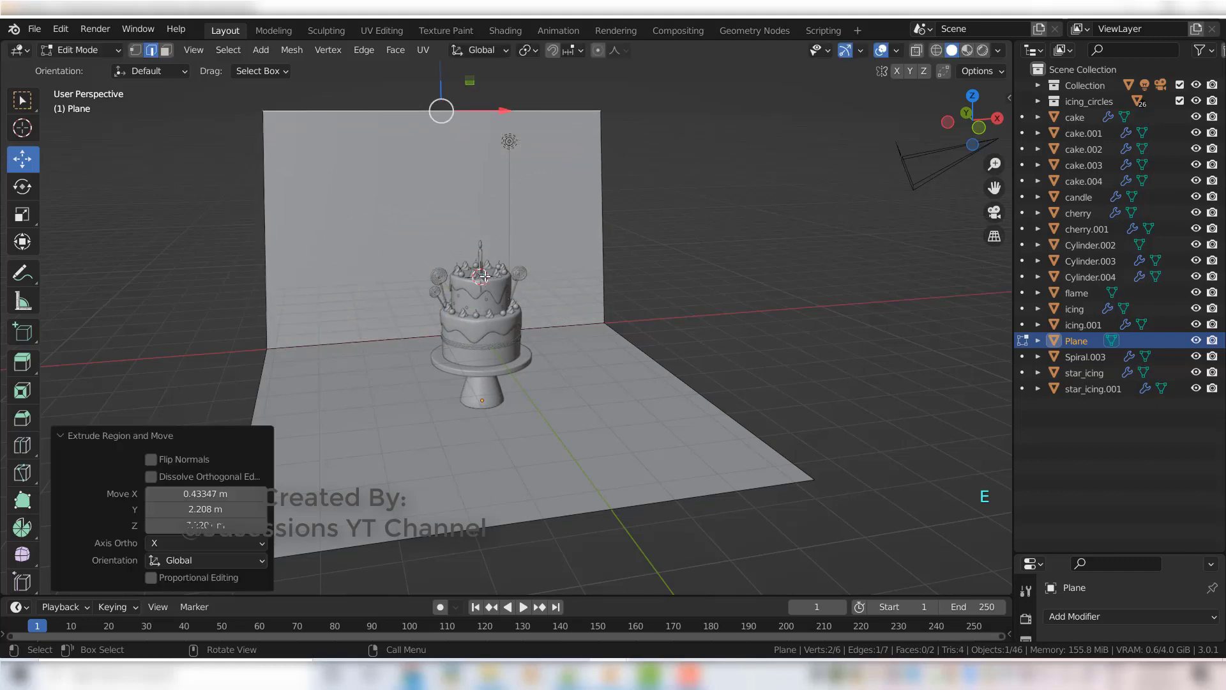
# Bevel the fold edge between floor and wall into a rounded curved bend
pyautogui.click(382, 342)
pyautogui.press('ctrl')
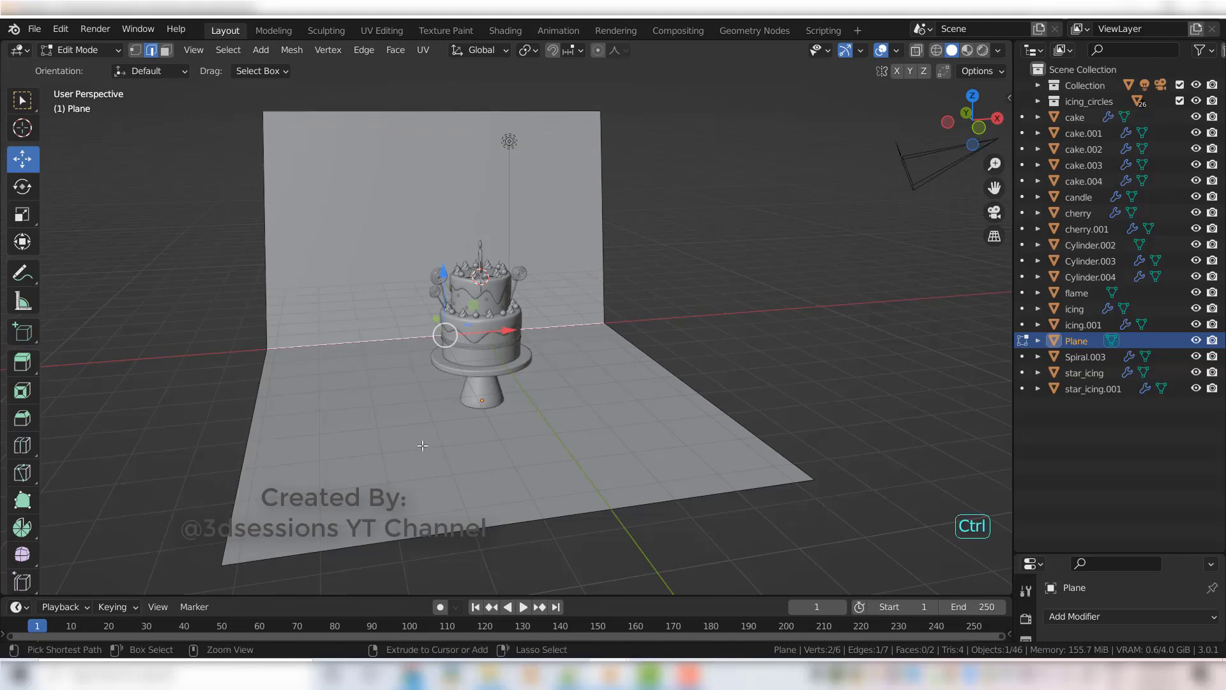
pyautogui.hotkey('ctrl', 'b')
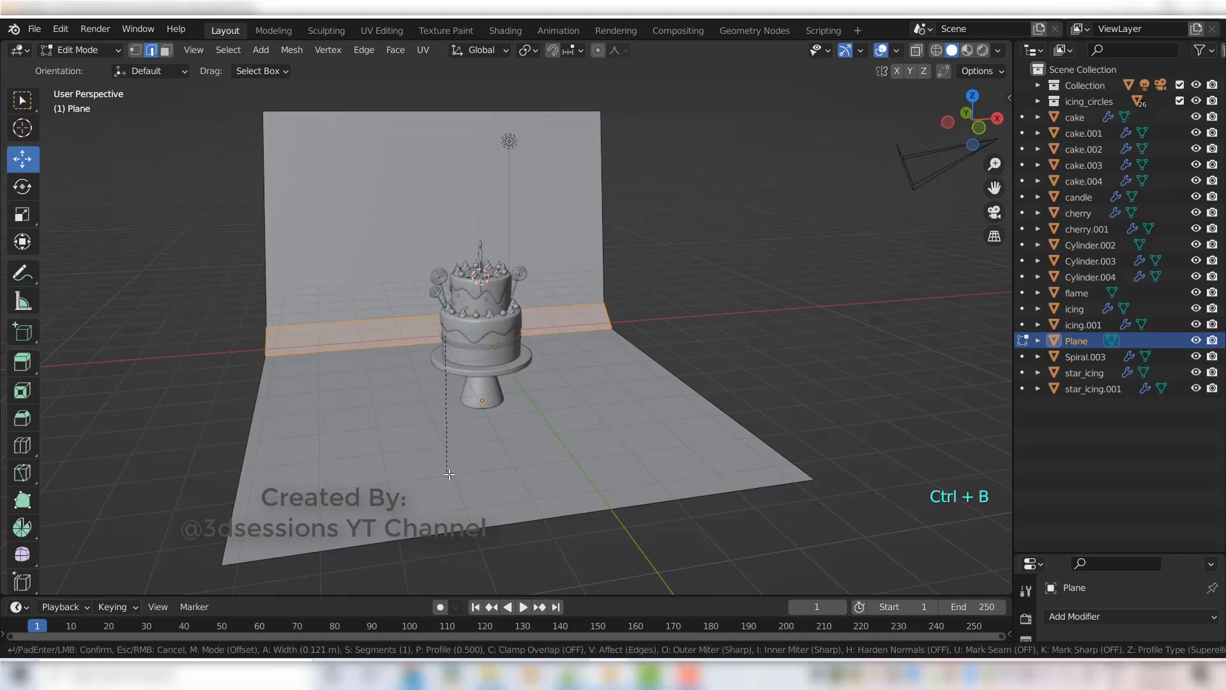
pyautogui.scroll(1, 469, 490)
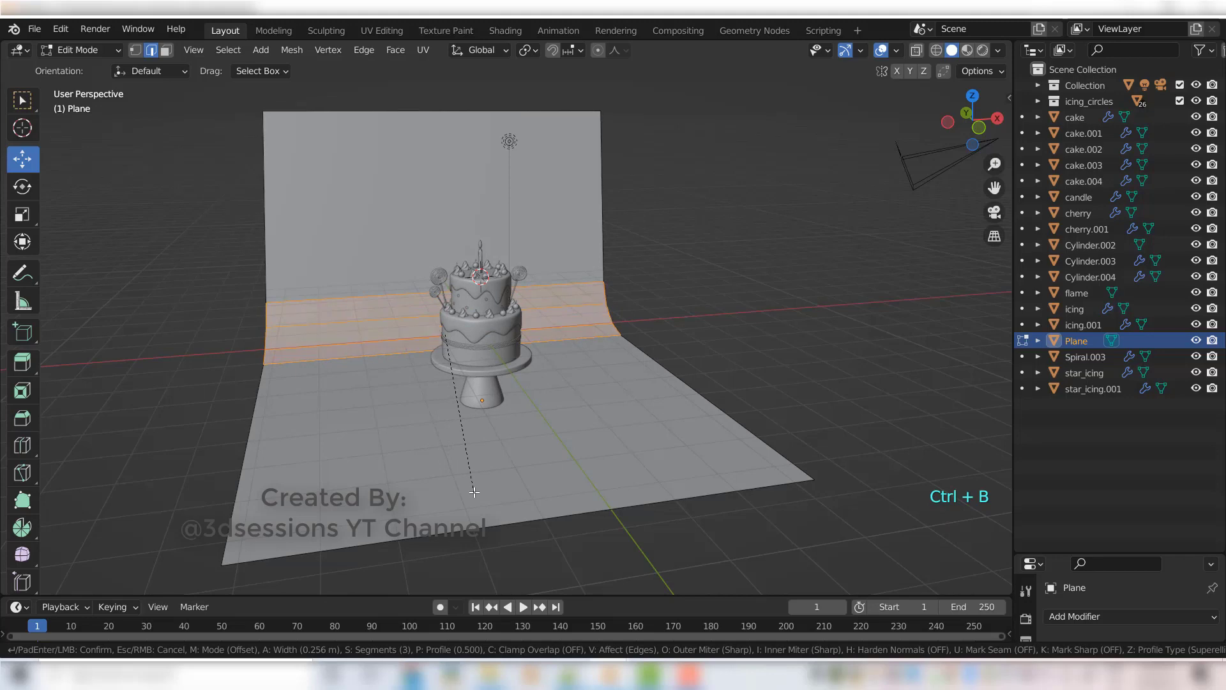
pyautogui.click(474, 492)
pyautogui.click(504, 506)
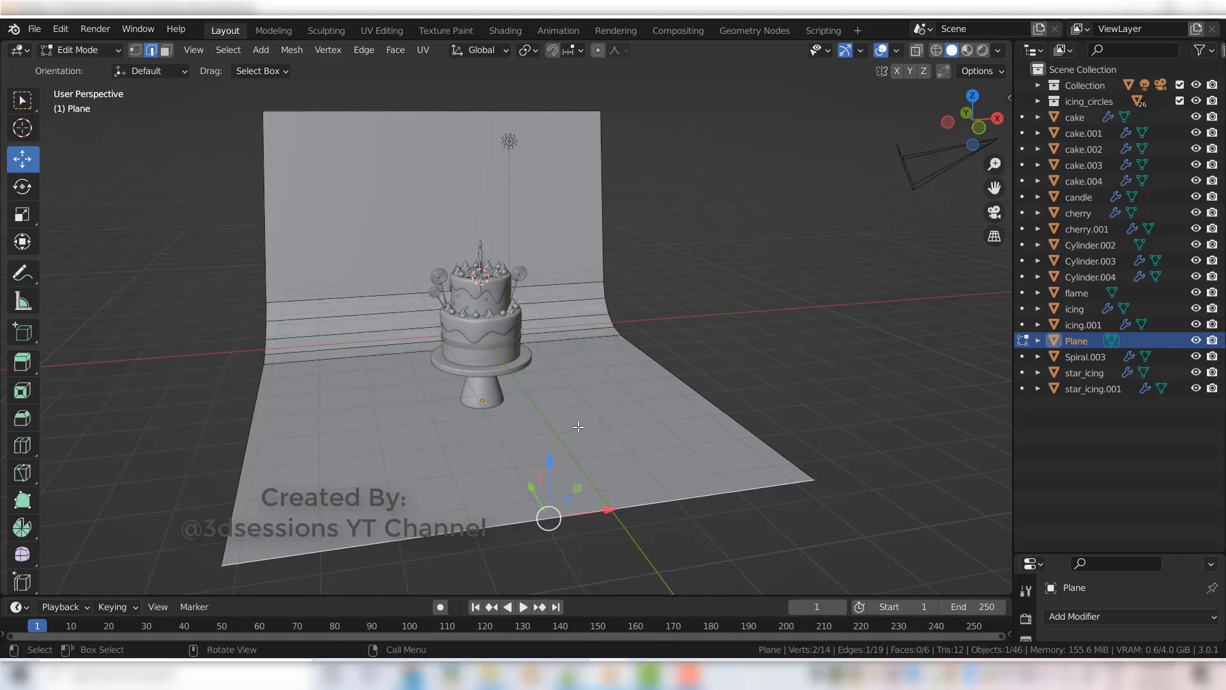
# Return to Object Mode and apply Shade Smooth to the curved backdrop
pyautogui.press('Tab')
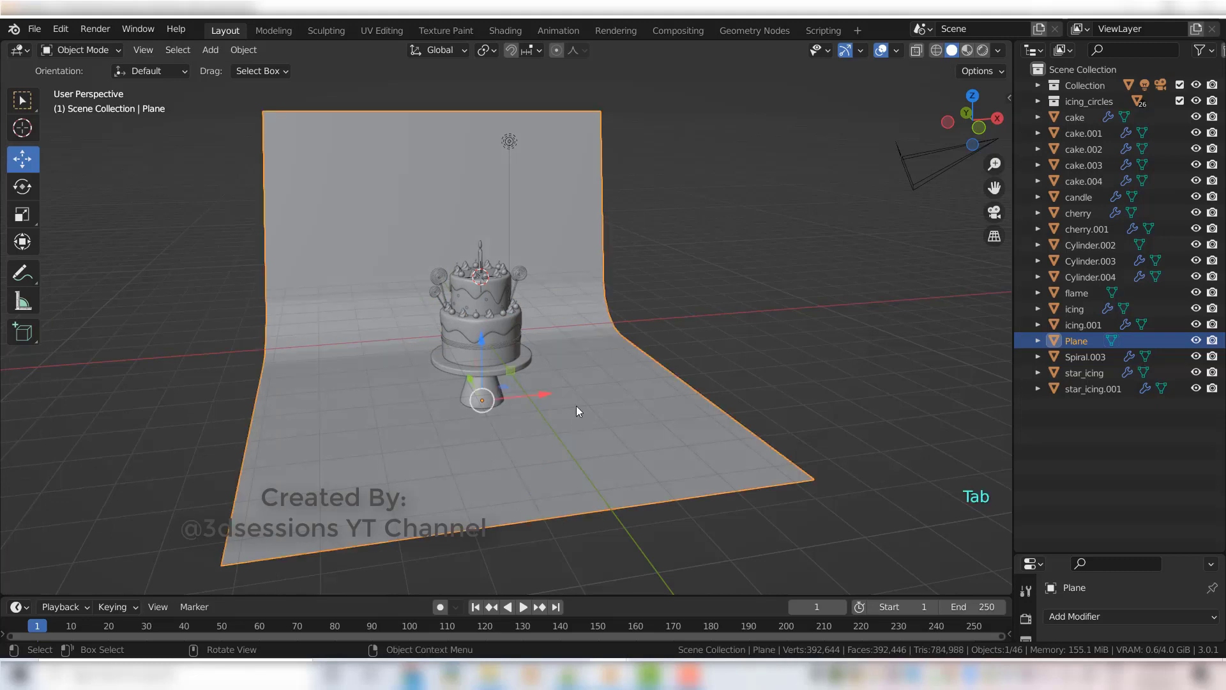
pyautogui.rightClick(576, 405)
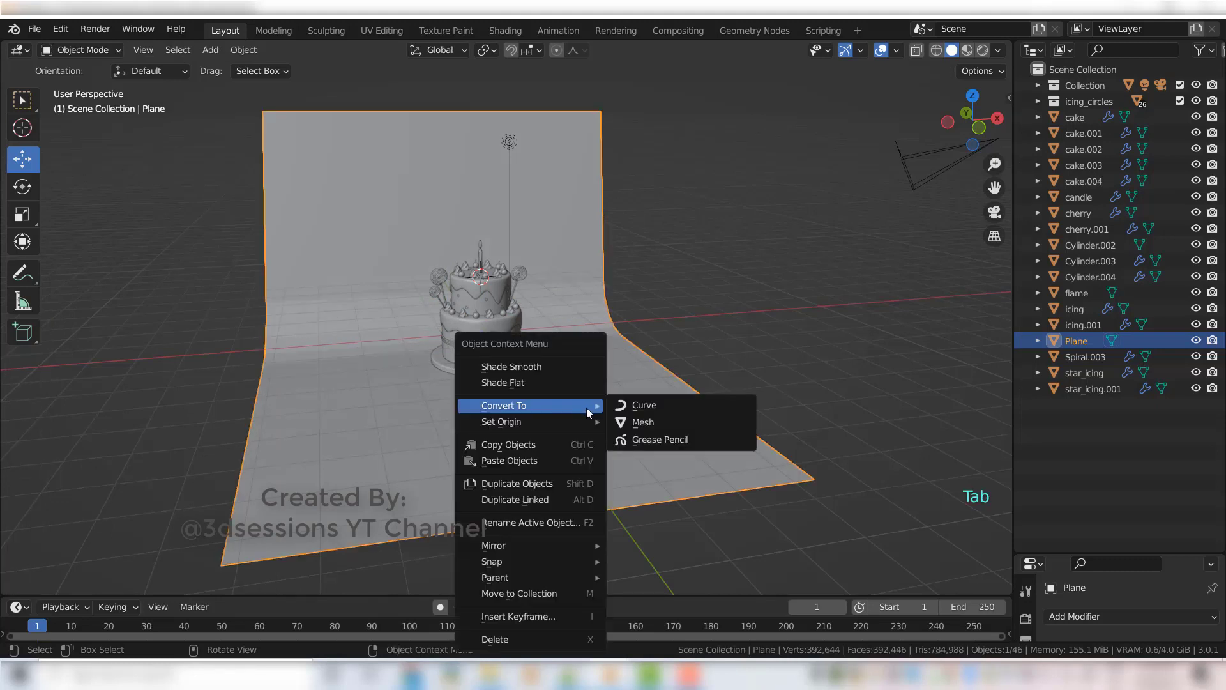
pyautogui.click(579, 370)
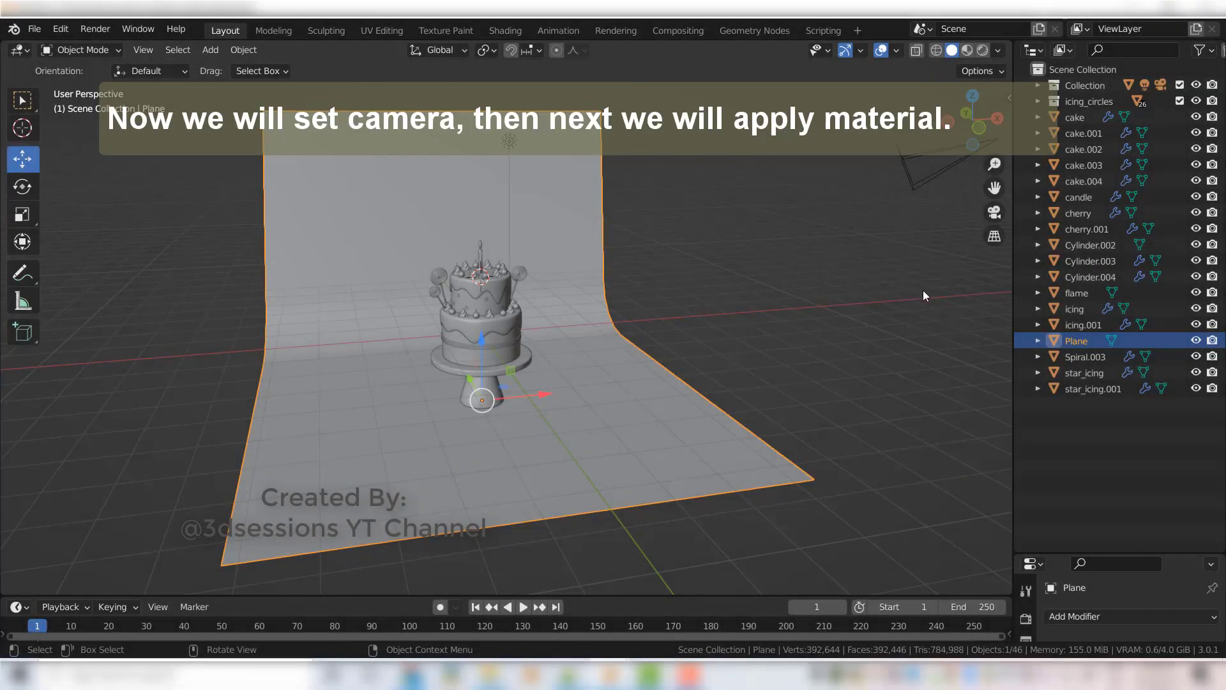
# Shift the backdrop −1.279 m along X and frame the cake from the front with Lock Camera to View
pyautogui.click(995, 212)
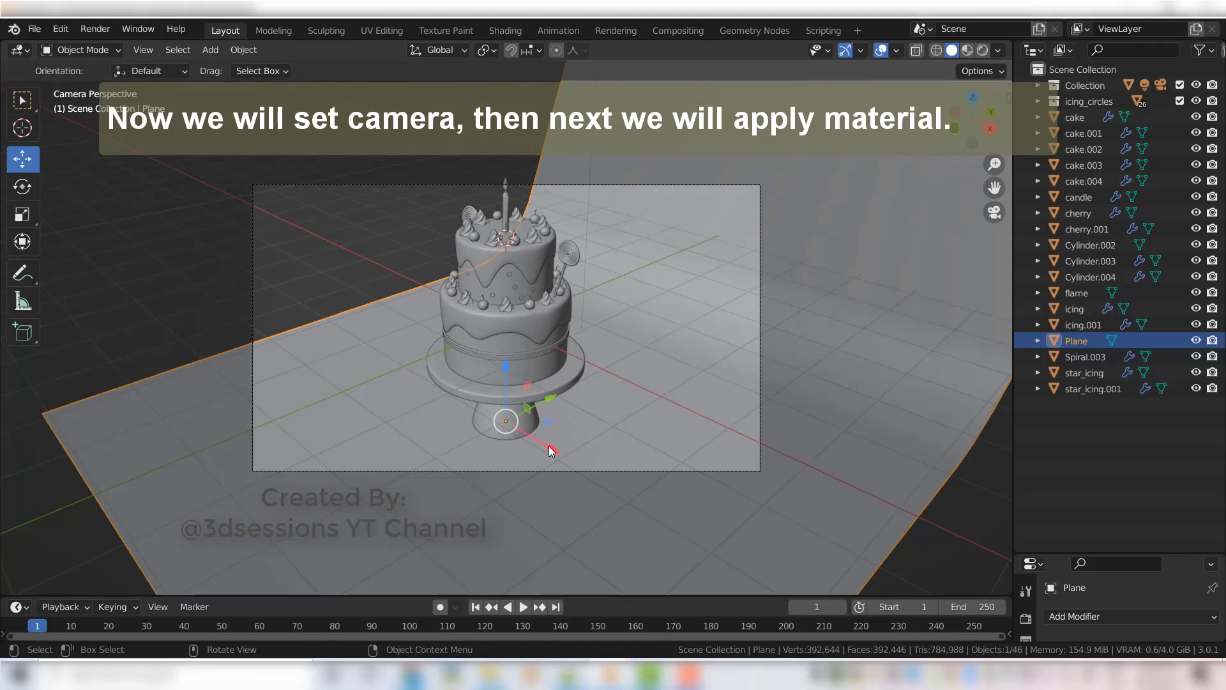
pyautogui.moveTo(548, 447); pyautogui.dragTo(509, 401)
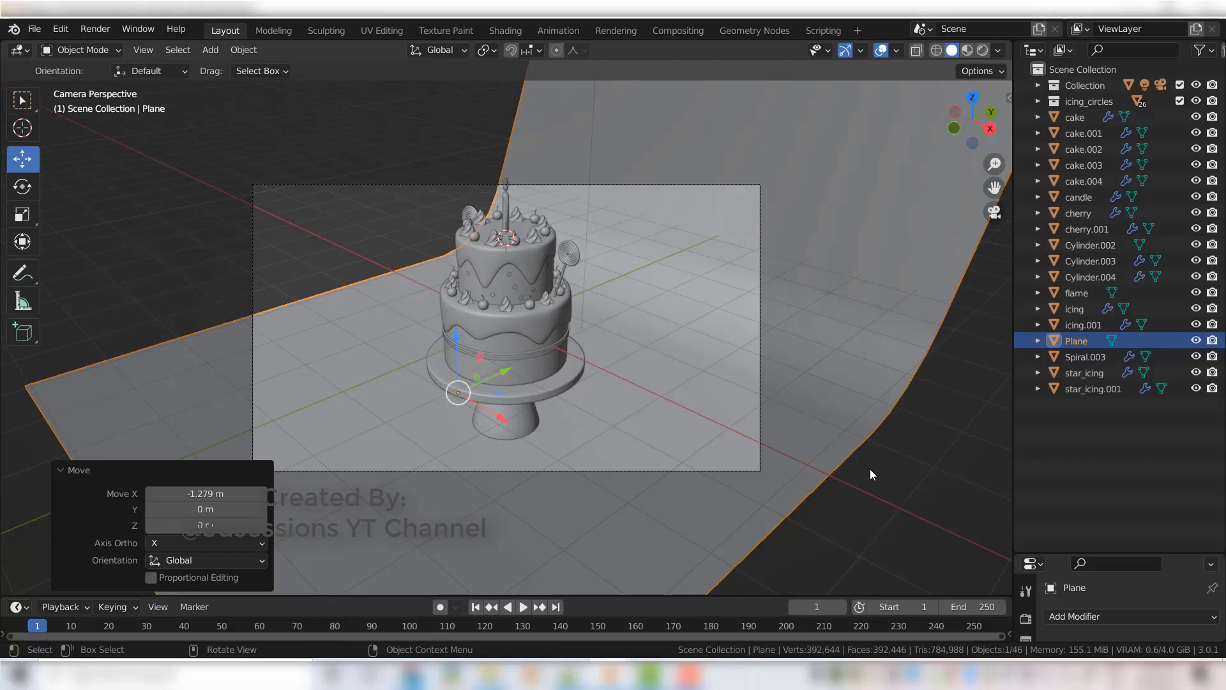
pyautogui.press('n')
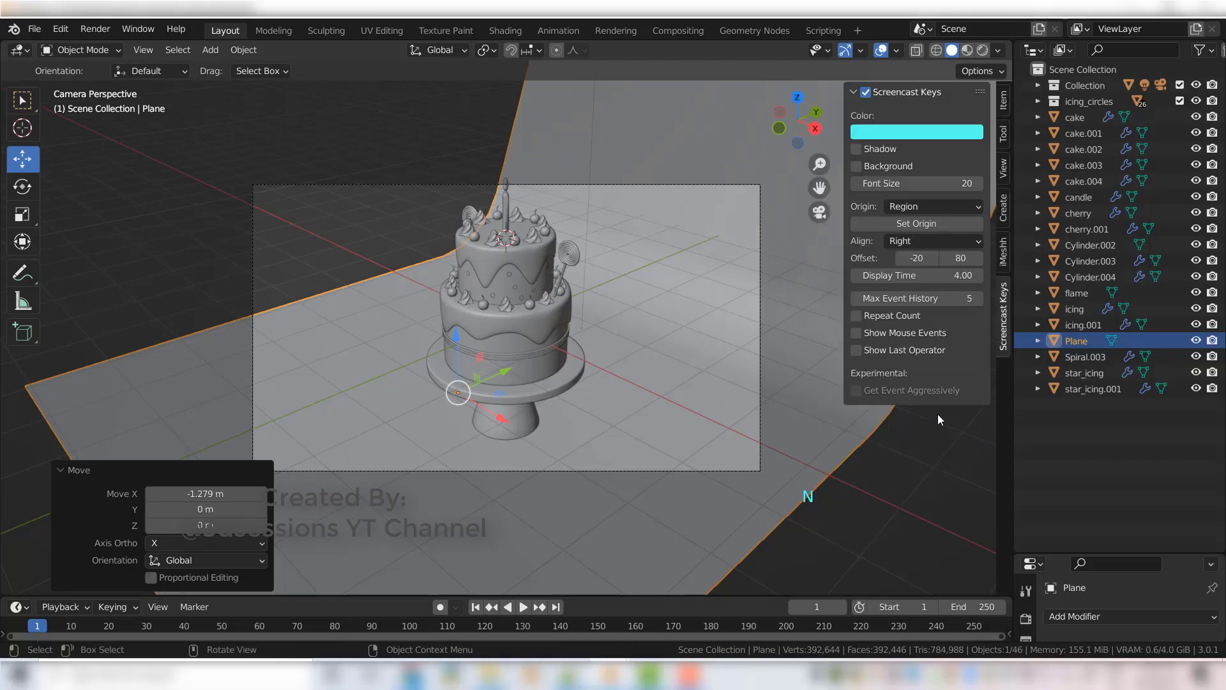
pyautogui.click(1004, 178)
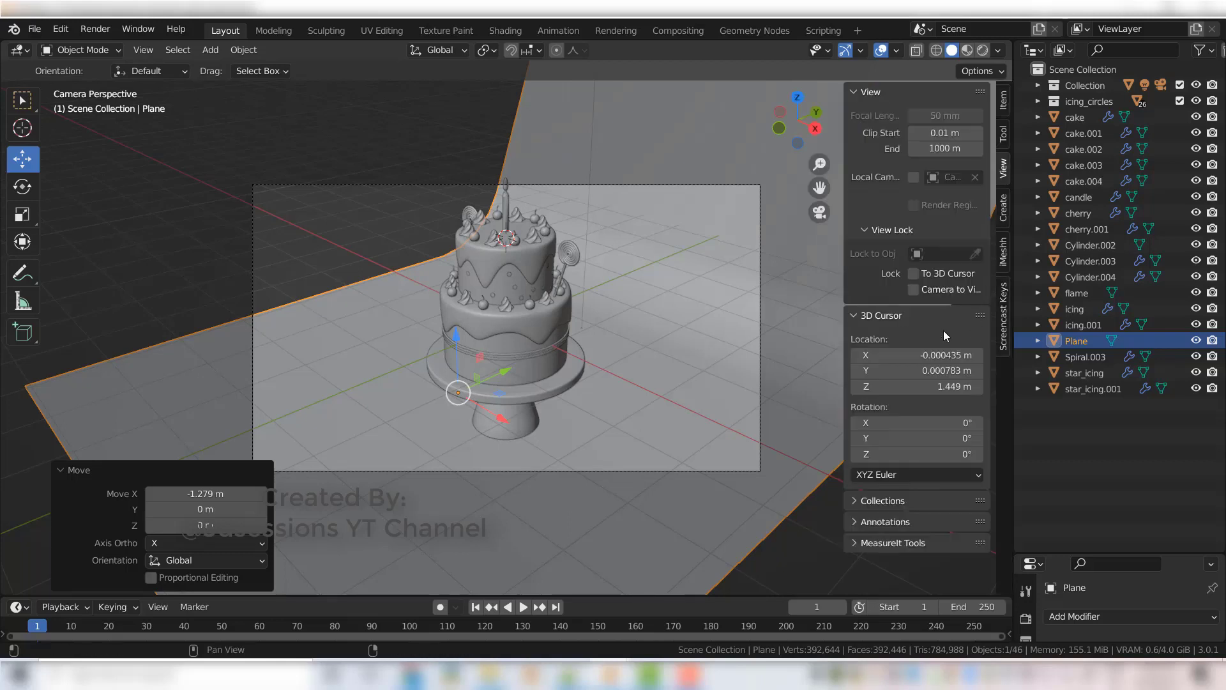
pyautogui.click(915, 290)
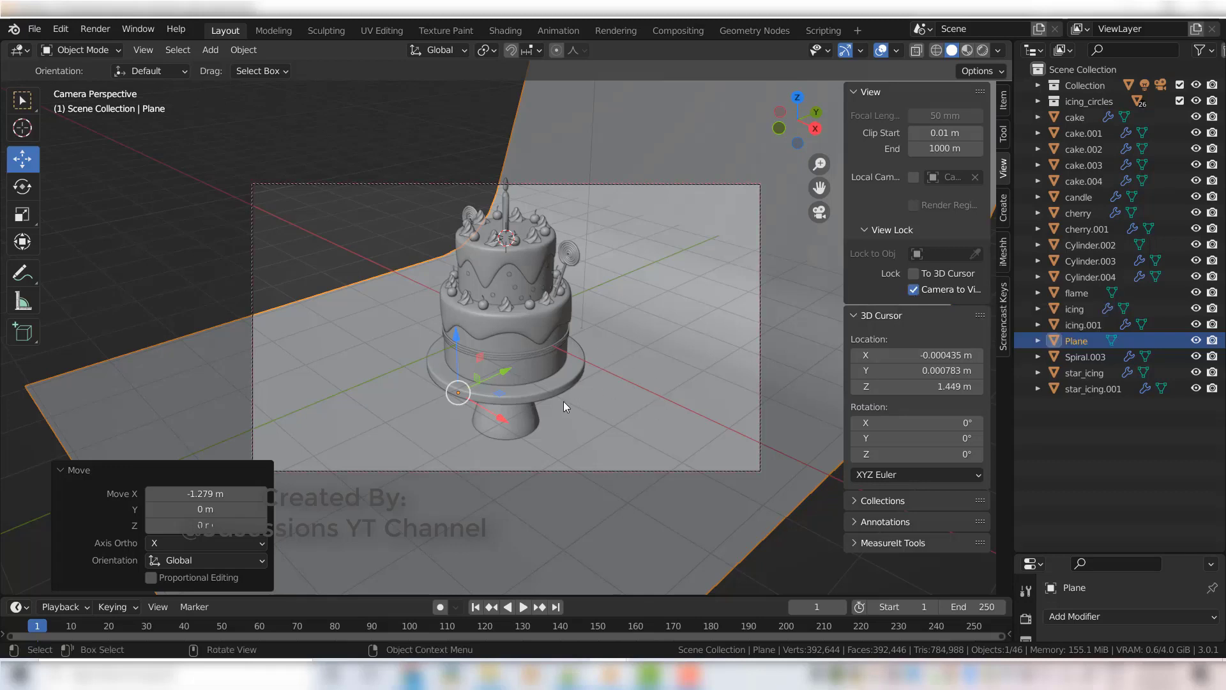
pyautogui.moveTo(534, 424); pyautogui.dragTo(605, 420, button='middle')
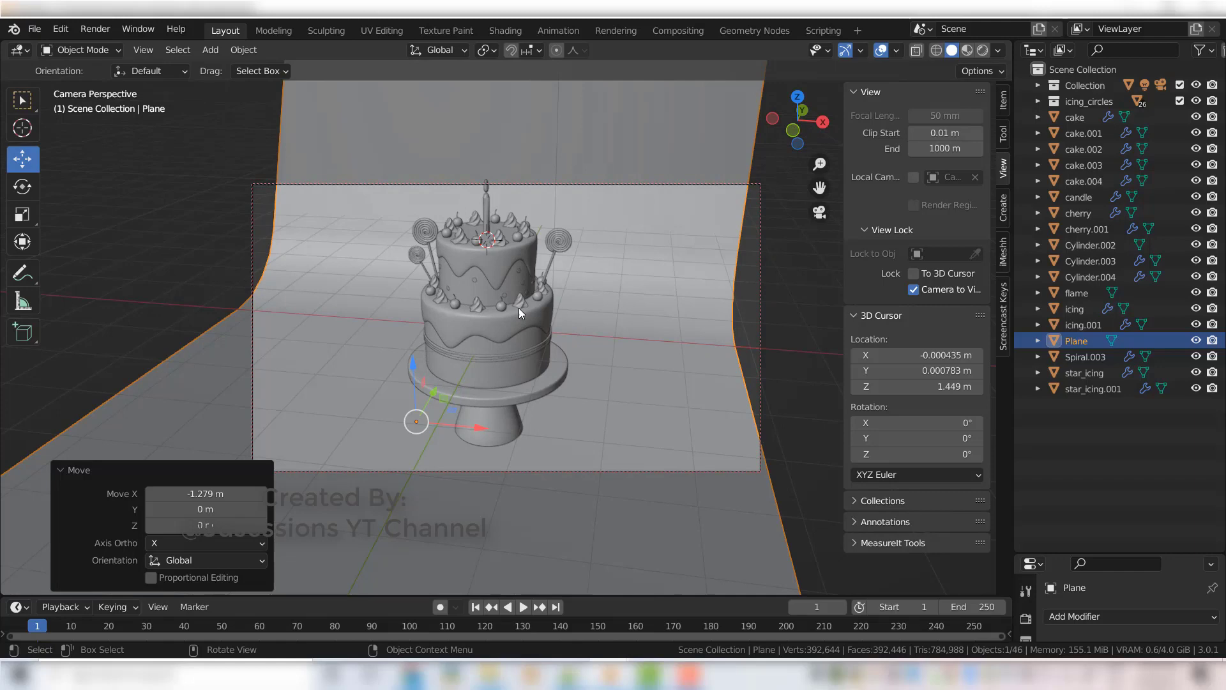
pyautogui.keyDown('shift'); pyautogui.moveTo(519, 312); pyautogui.dragTo(519, 318, button='middle'); pyautogui.keyUp('shift')
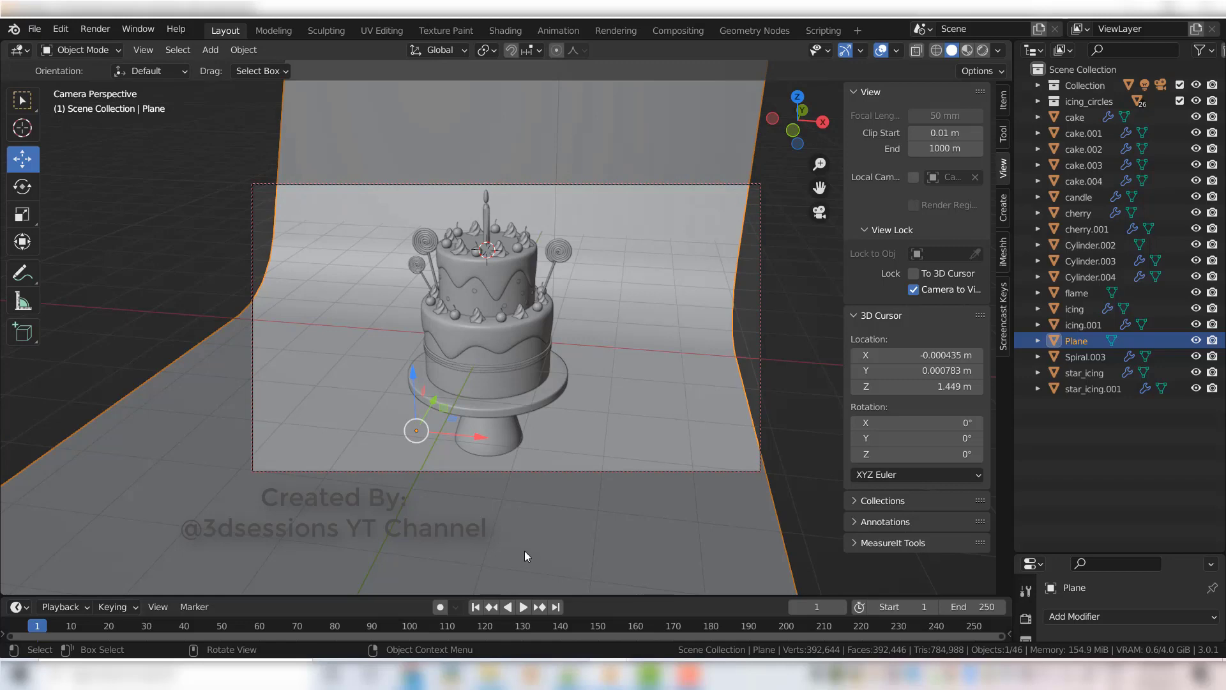
# Widen the backdrop 1.311 times along X
pyautogui.press('s')
pyautogui.press('x')
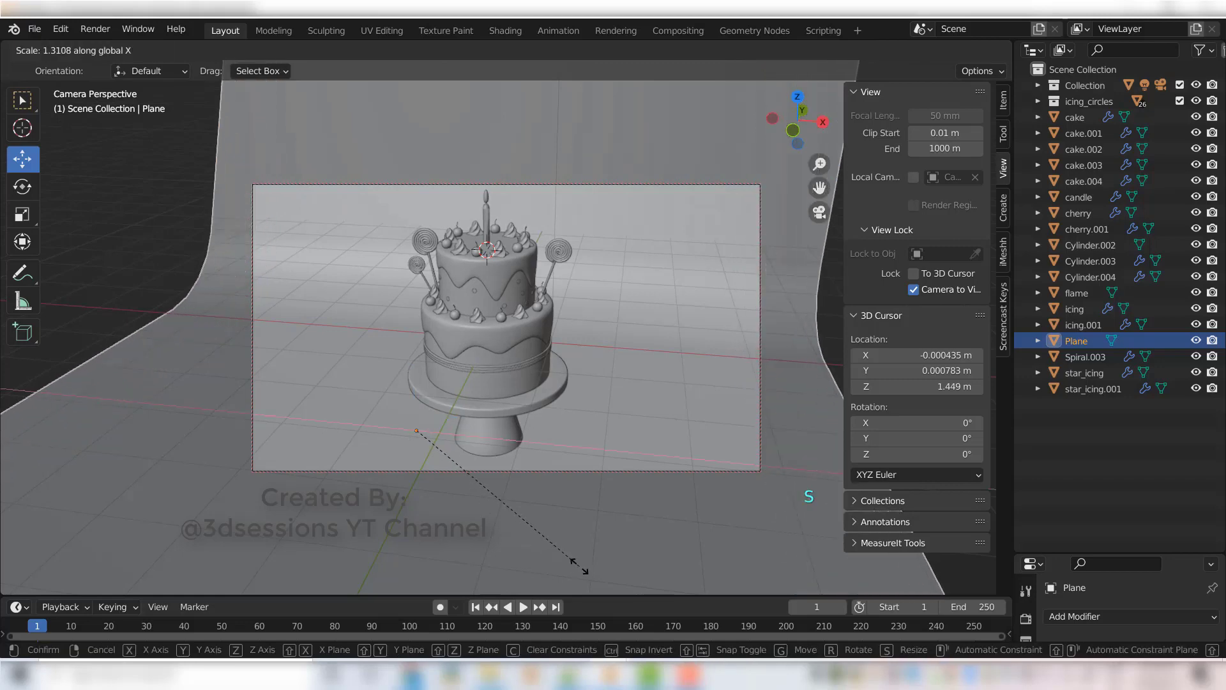
pyautogui.click(1064, 488)
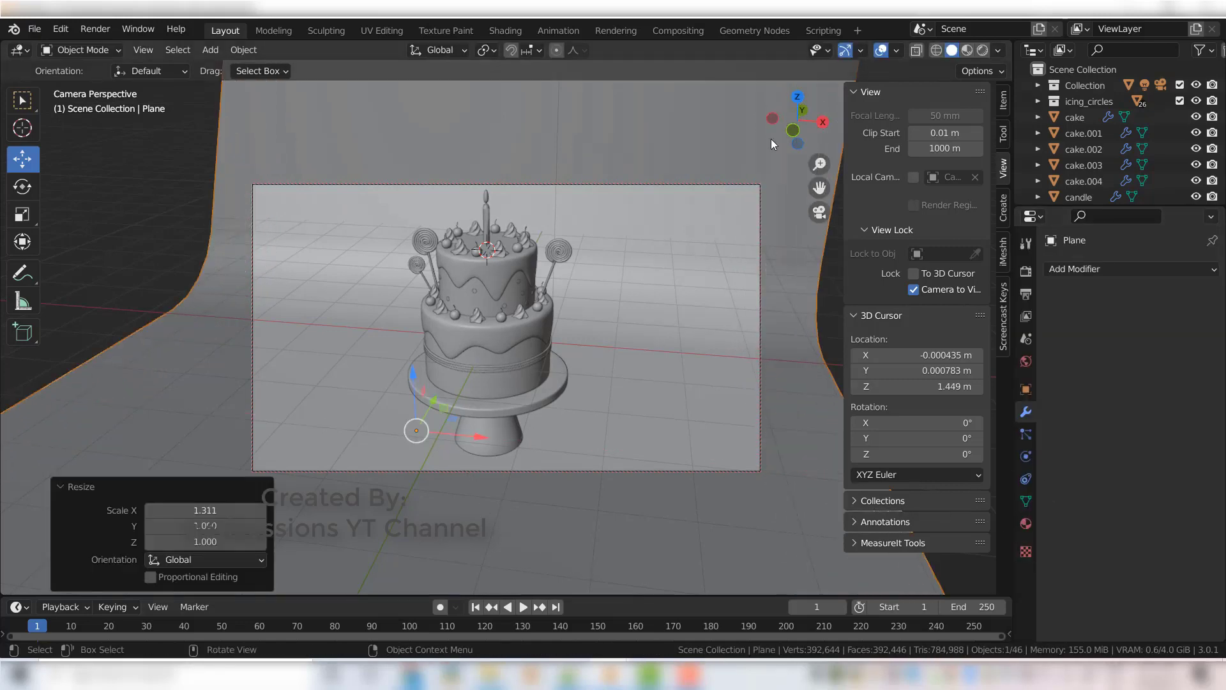
# Set the camera focal length to 45 mm and recentre the cake in the frame
pyautogui.click(748, 203)
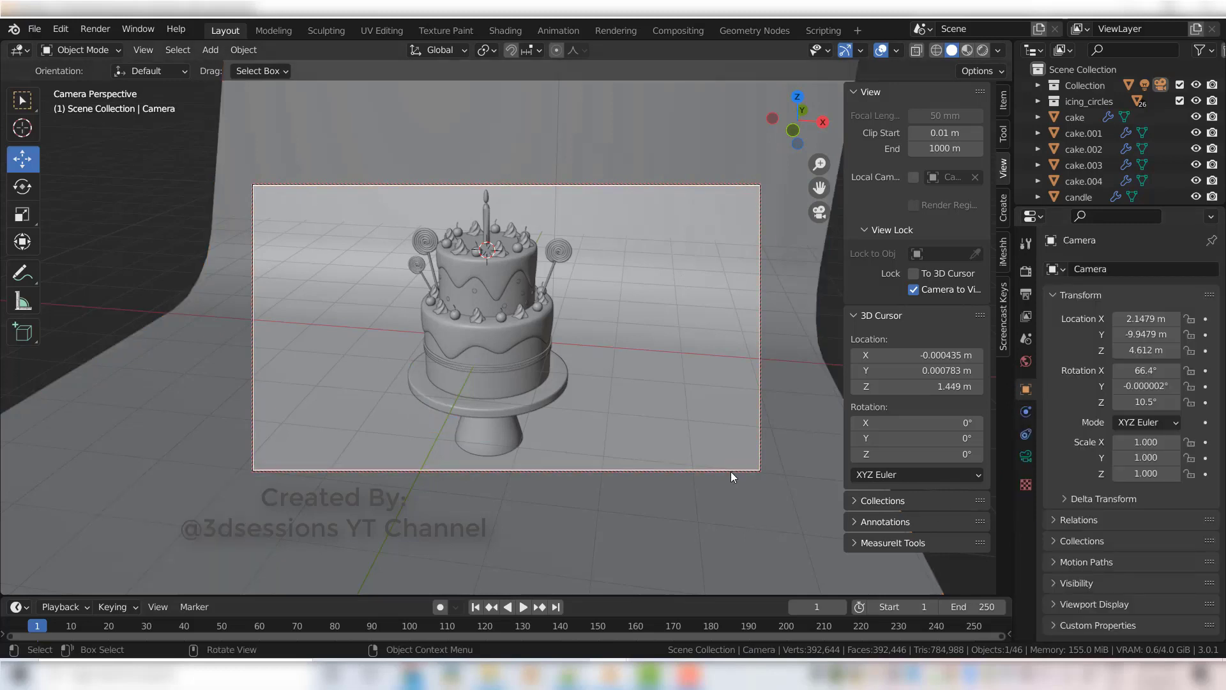
pyautogui.click(1030, 455)
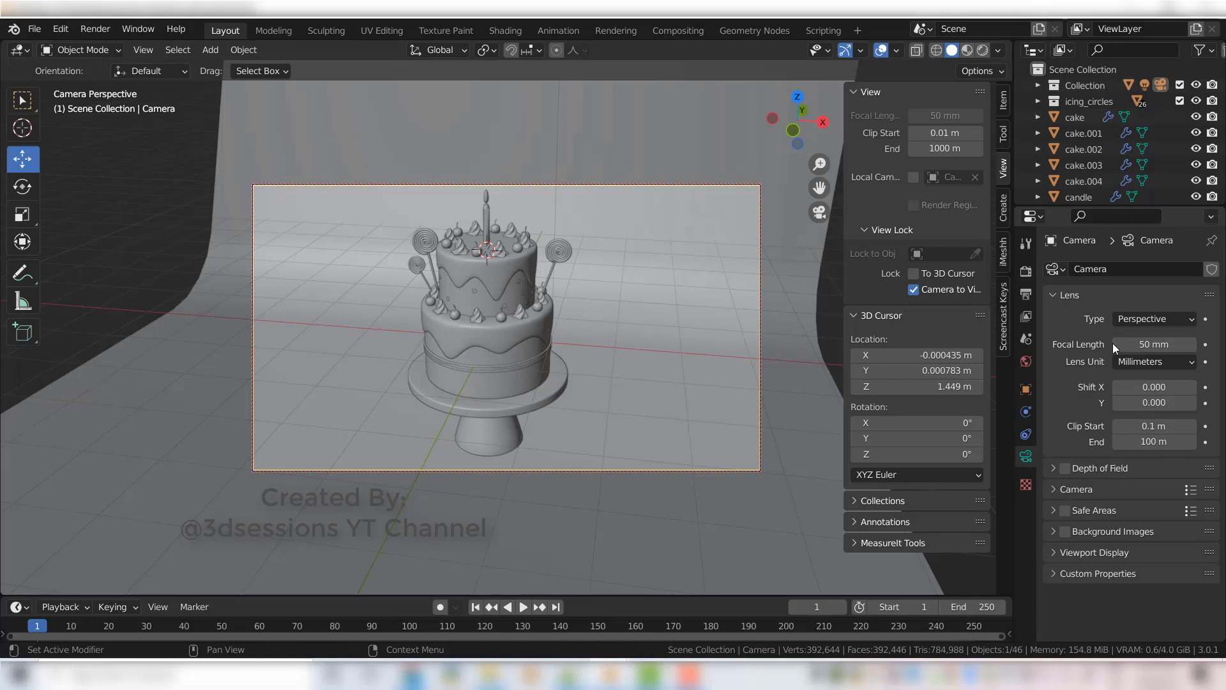
pyautogui.moveTo(1116, 345); pyautogui.dragTo(1067, 345)
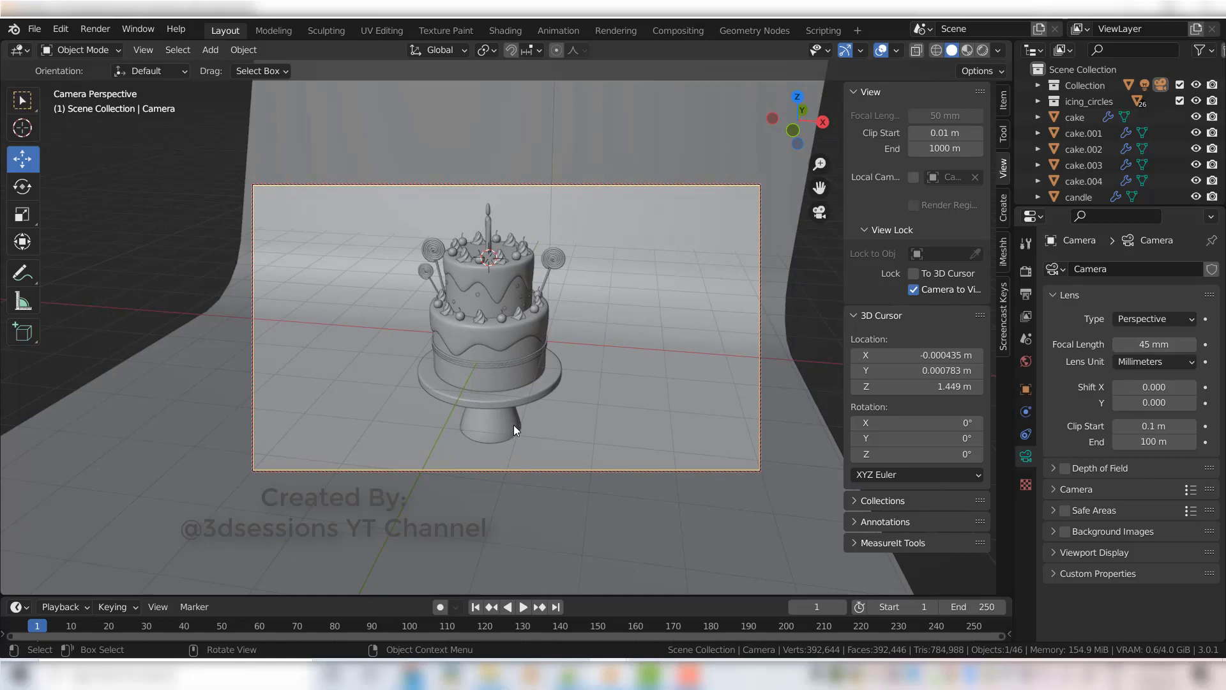
pyautogui.moveTo(514, 425)
pyautogui.keyDown('shift'); pyautogui.mouseDown(button='middle')
pyautogui.moveTo(519, 408)
pyautogui.moveTo(520, 431)
pyautogui.moveTo(534, 425)
pyautogui.mouseUp(button='middle'); pyautogui.keyUp('shift')
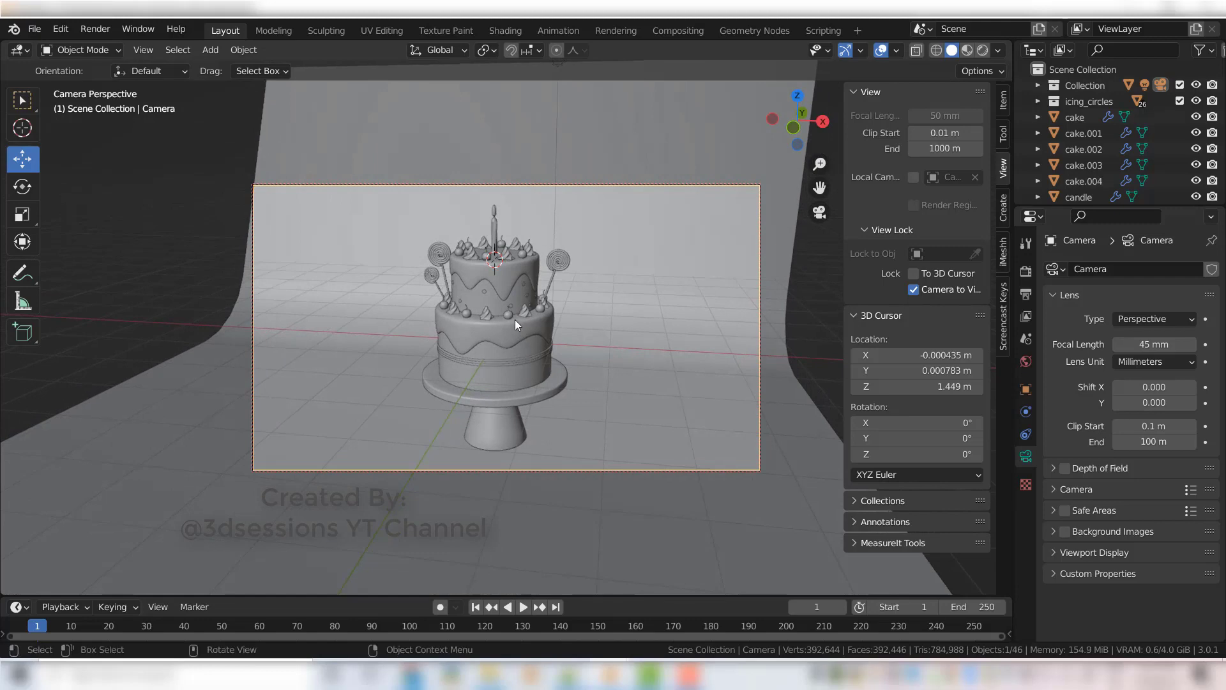
pyautogui.keyDown('shift'); pyautogui.moveTo(512, 321); pyautogui.dragTo(519, 331, button='middle'); pyautogui.keyUp('shift')
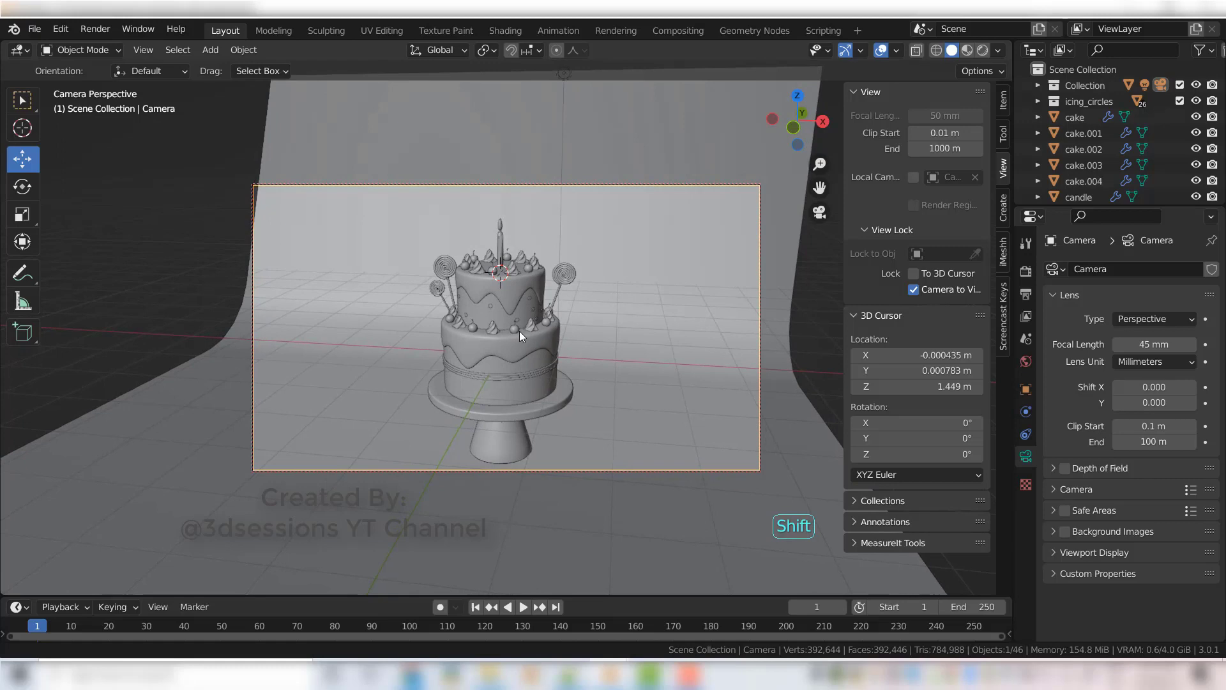
# Move the backdrop a further 0.4 m left and unlock the camera from the view
pyautogui.click(607, 492)
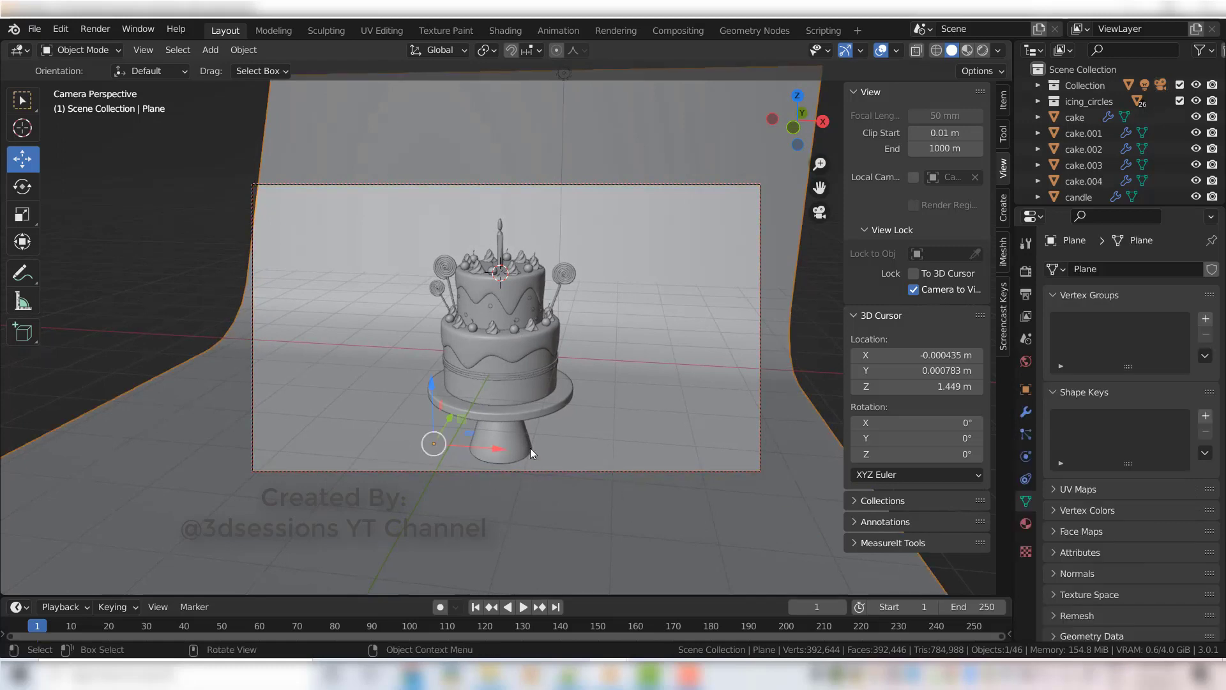
pyautogui.moveTo(499, 451); pyautogui.dragTo(473, 445)
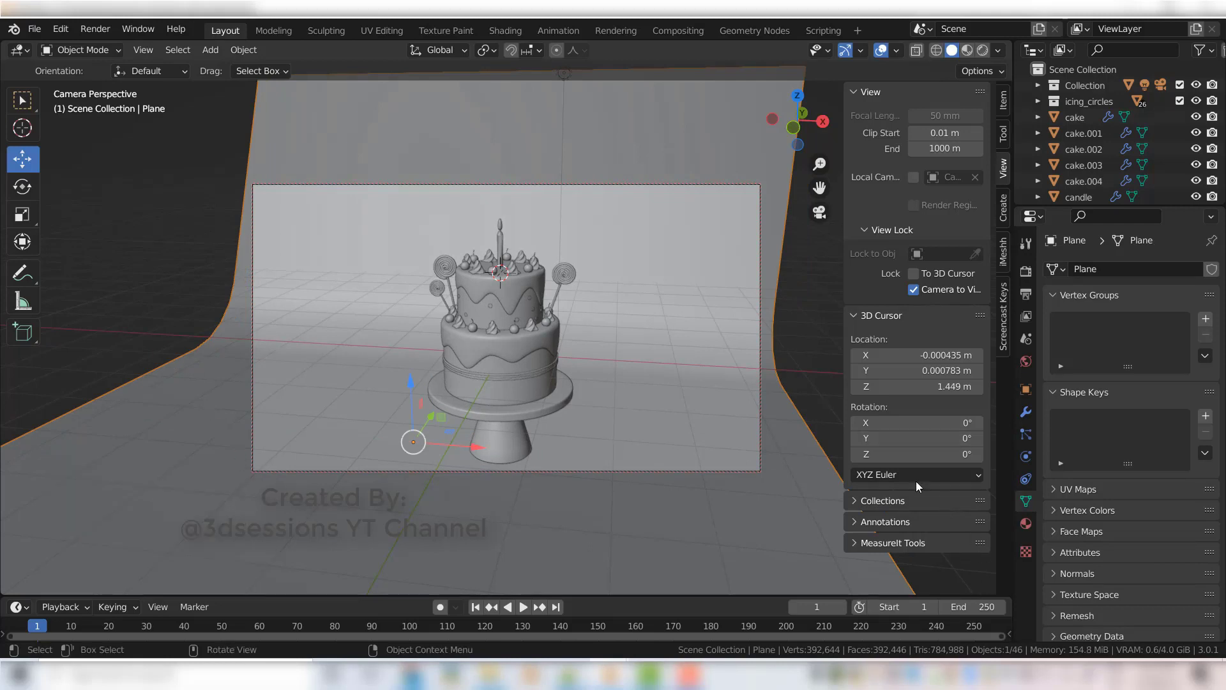
pyautogui.click(914, 291)
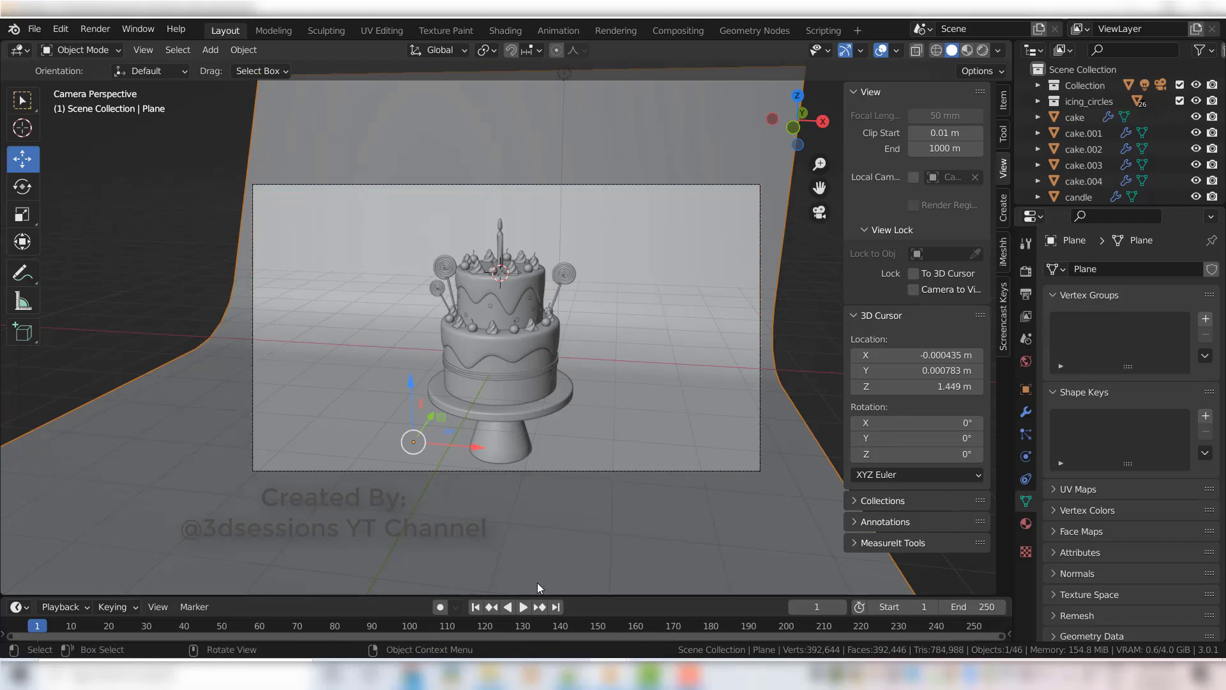
# Hide the sidebar and switch the viewport to Rendered shading
pyautogui.press('n')
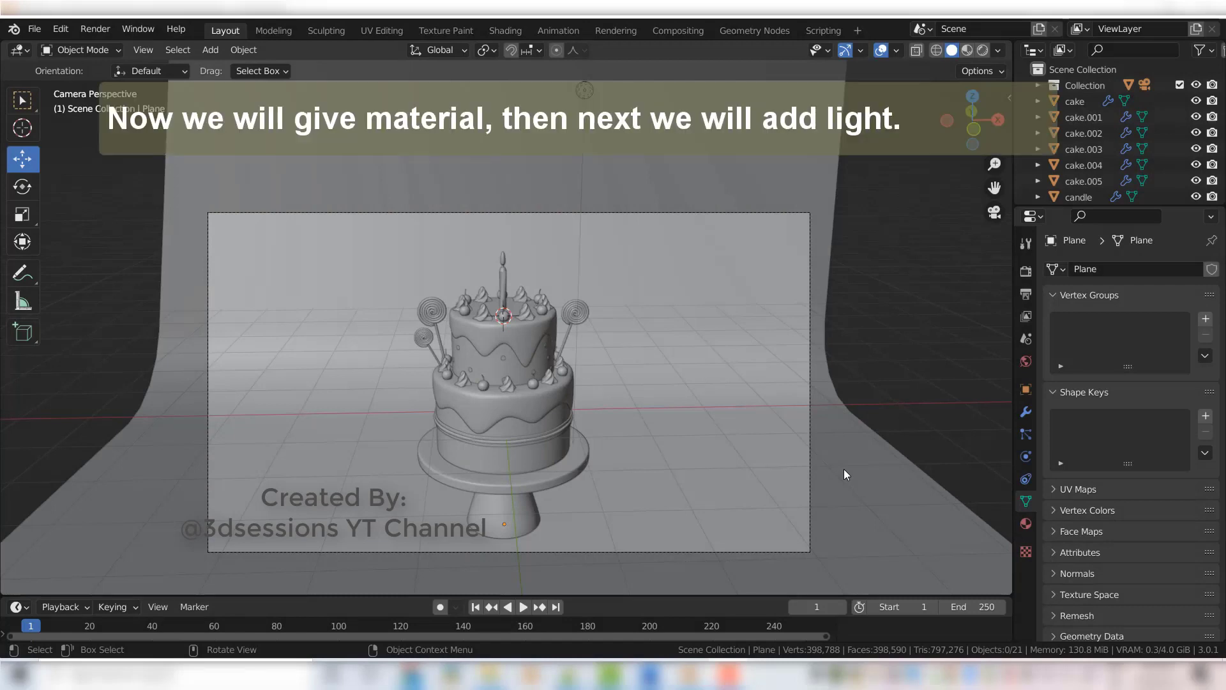
pyautogui.click(916, 451)
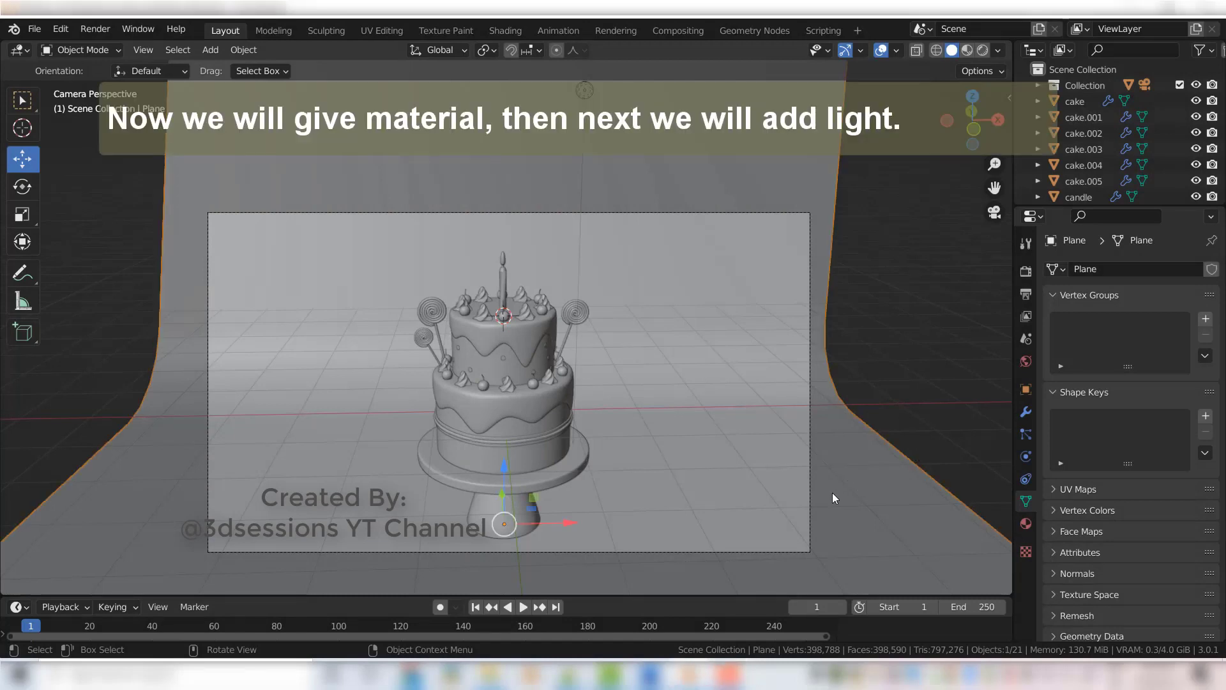
pyautogui.press('z')
pyautogui.click(835, 405)
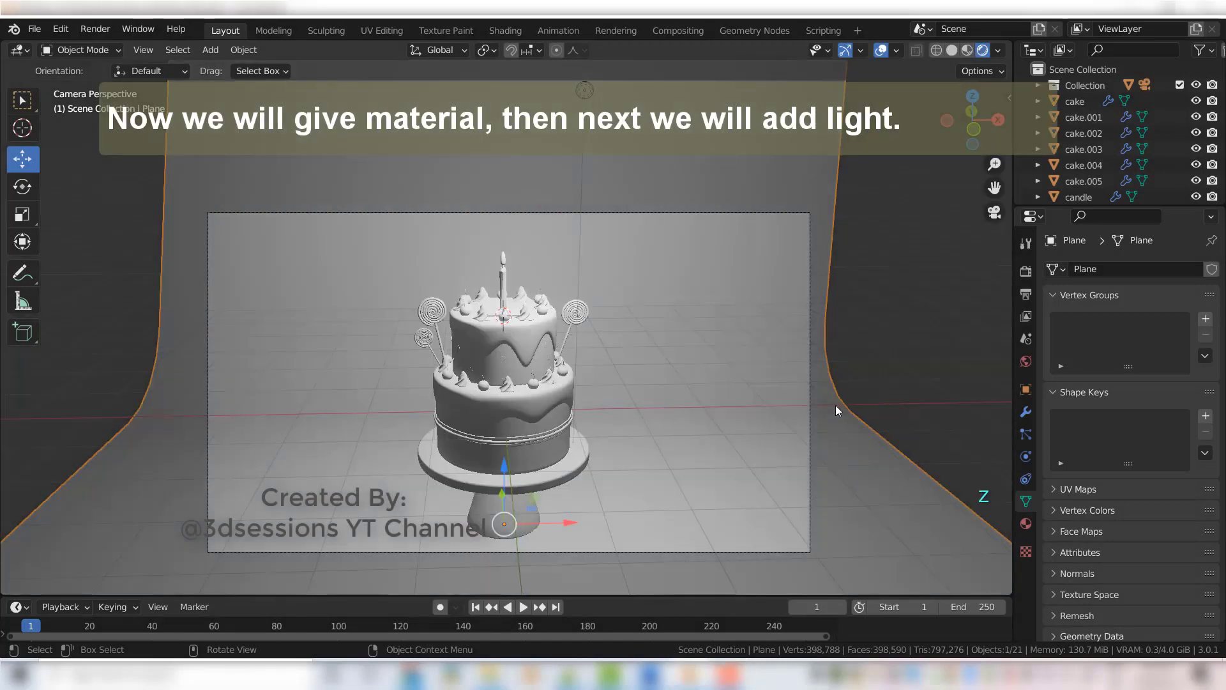
# Give the top icing a new material named top_icing with base colour EA6C83
pyautogui.click(524, 331)
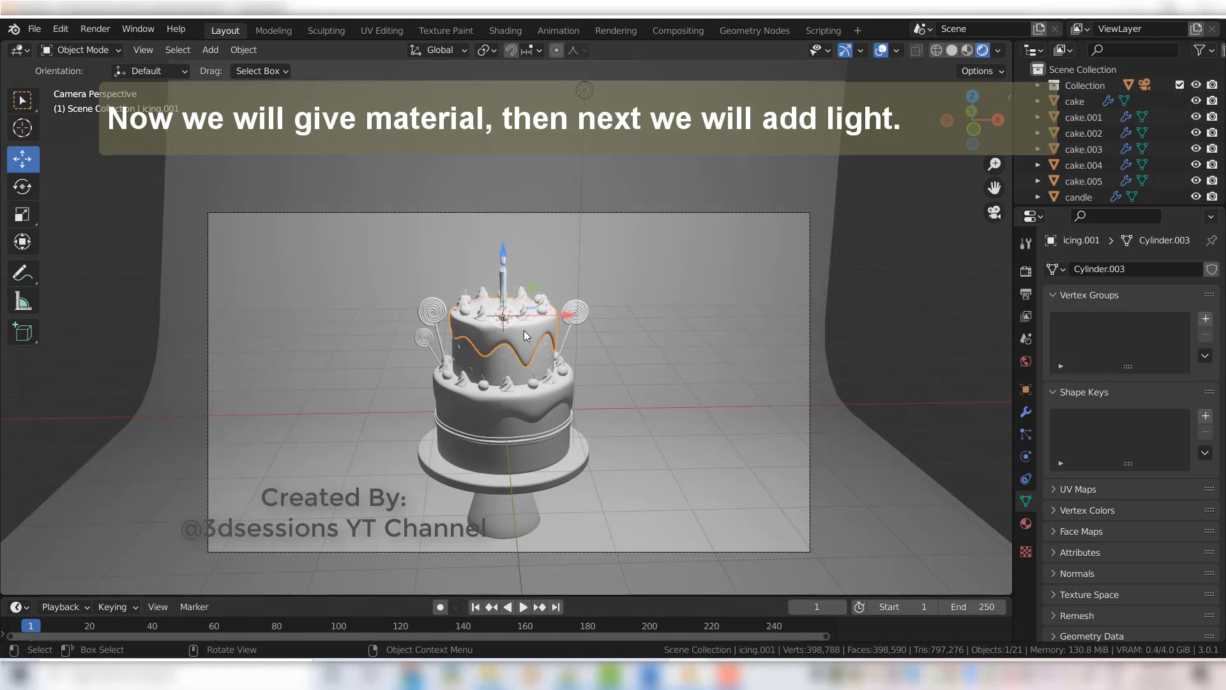
pyautogui.click(1027, 524)
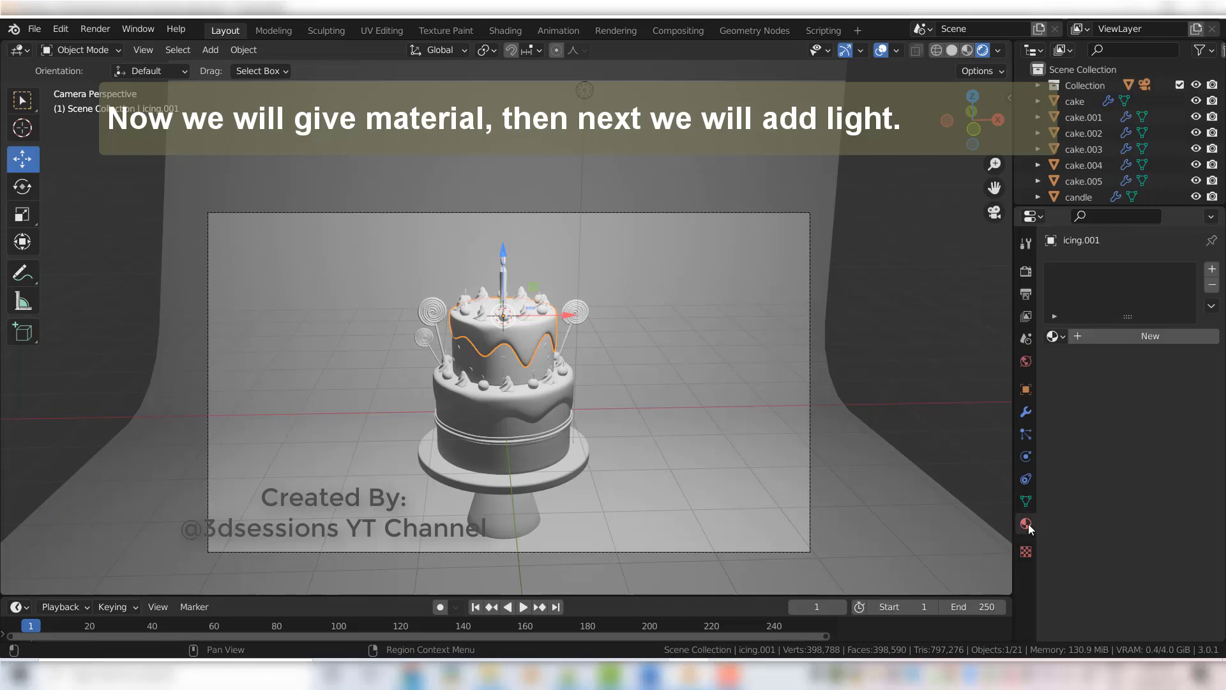
pyautogui.click(1212, 271)
pyautogui.click(1094, 337)
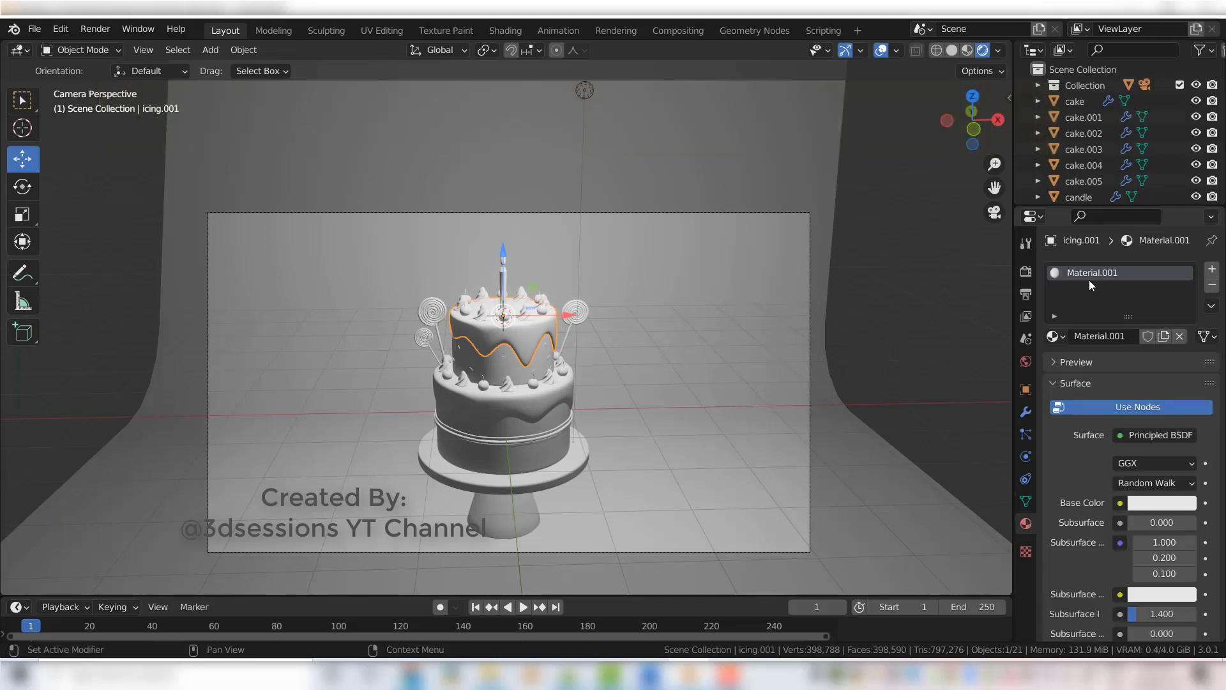
pyautogui.write('top_icing')
pyautogui.press('Return')
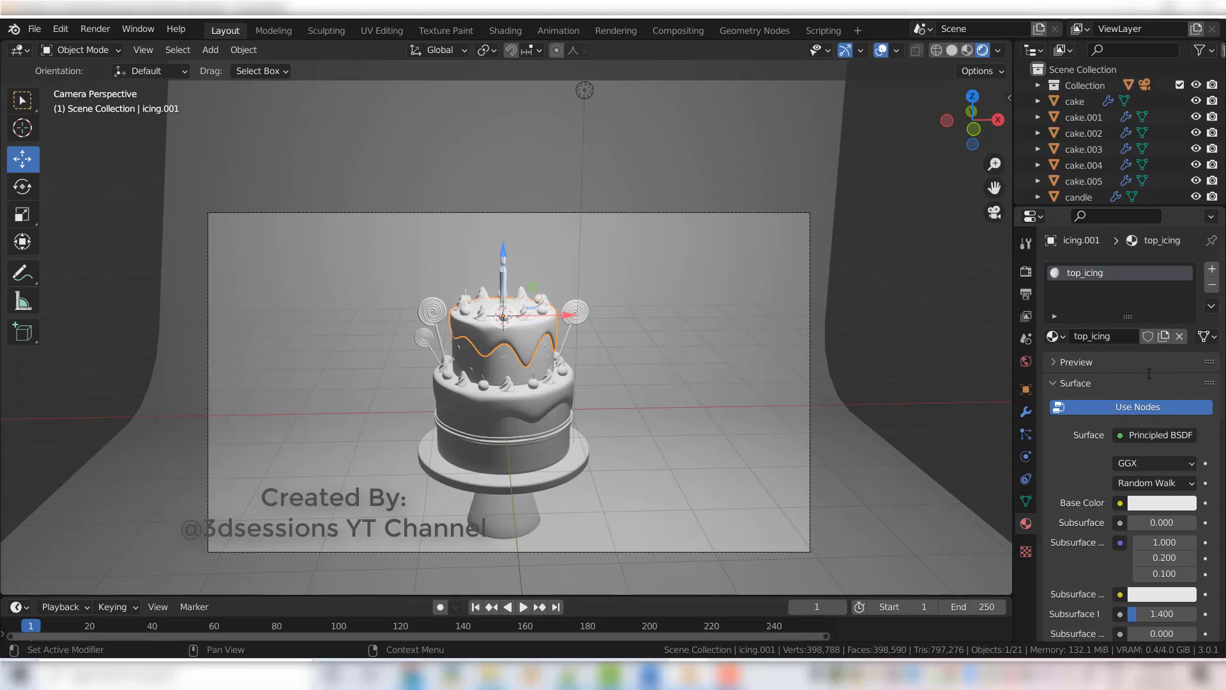
pyautogui.click(1167, 507)
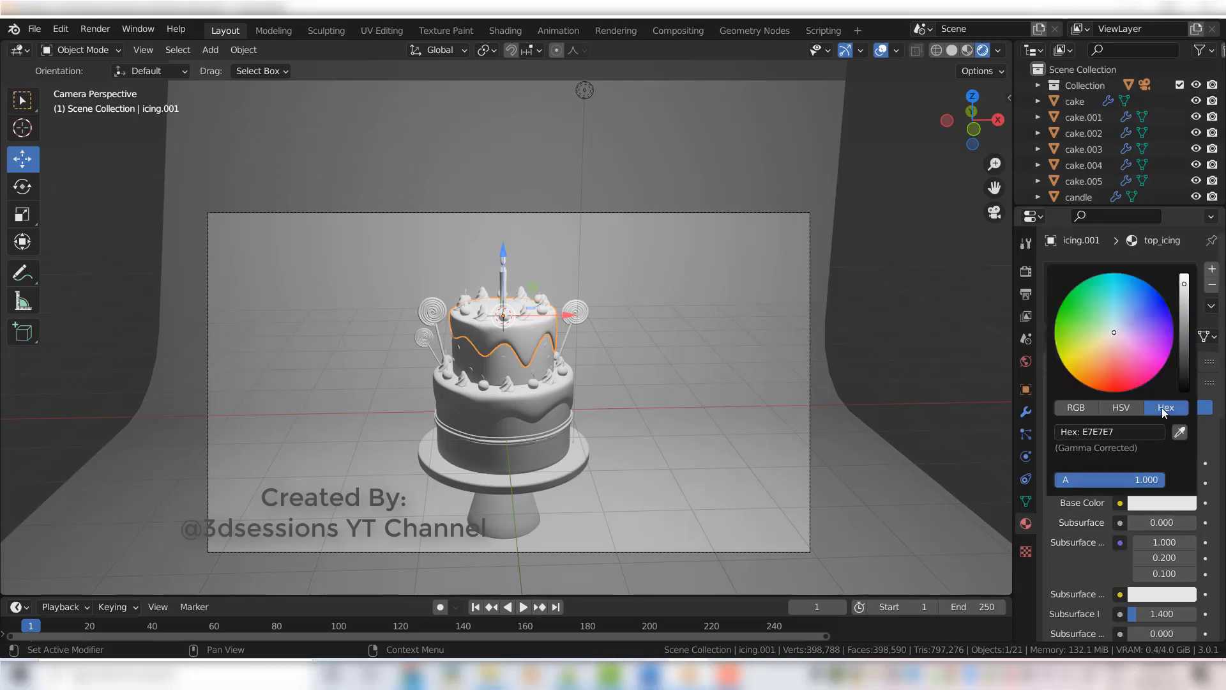
pyautogui.click(1094, 433)
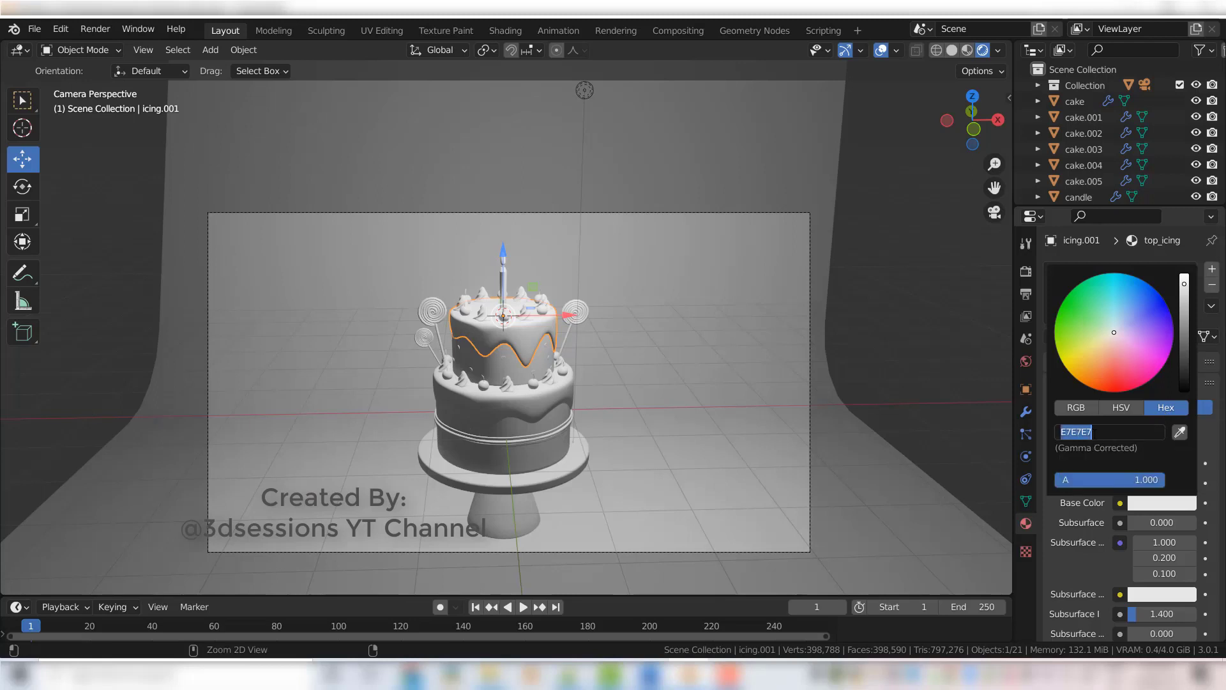
pyautogui.write('EA6C83')
pyautogui.press('Return')
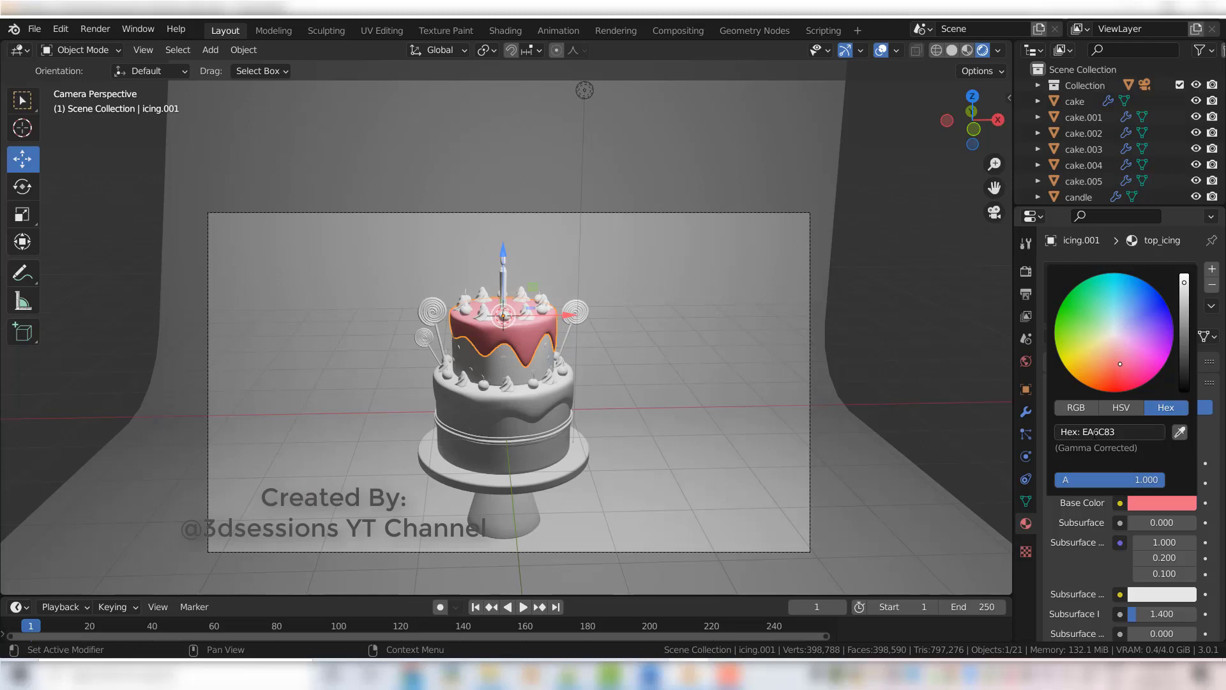
# Set the top_icing material's Metallic to 0.1 and Roughness to 0.3
pyautogui.scroll(-3, 1072, 584)
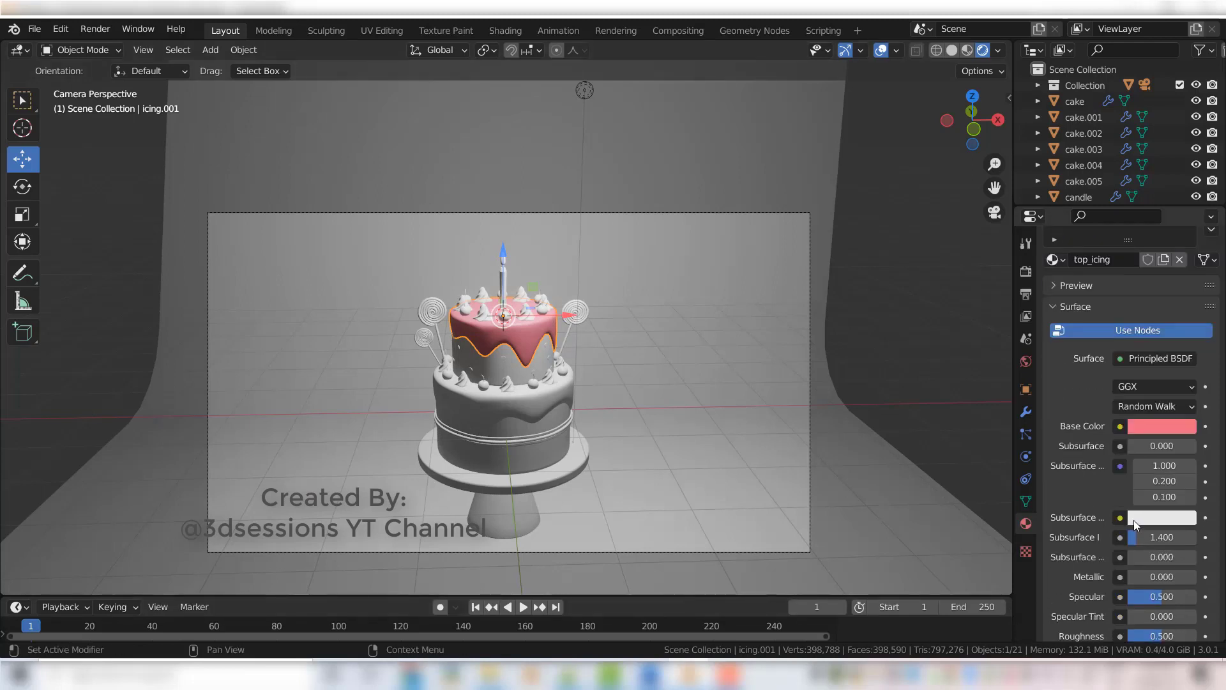
pyautogui.scroll(-2, 1133, 520)
pyautogui.click(1166, 528)
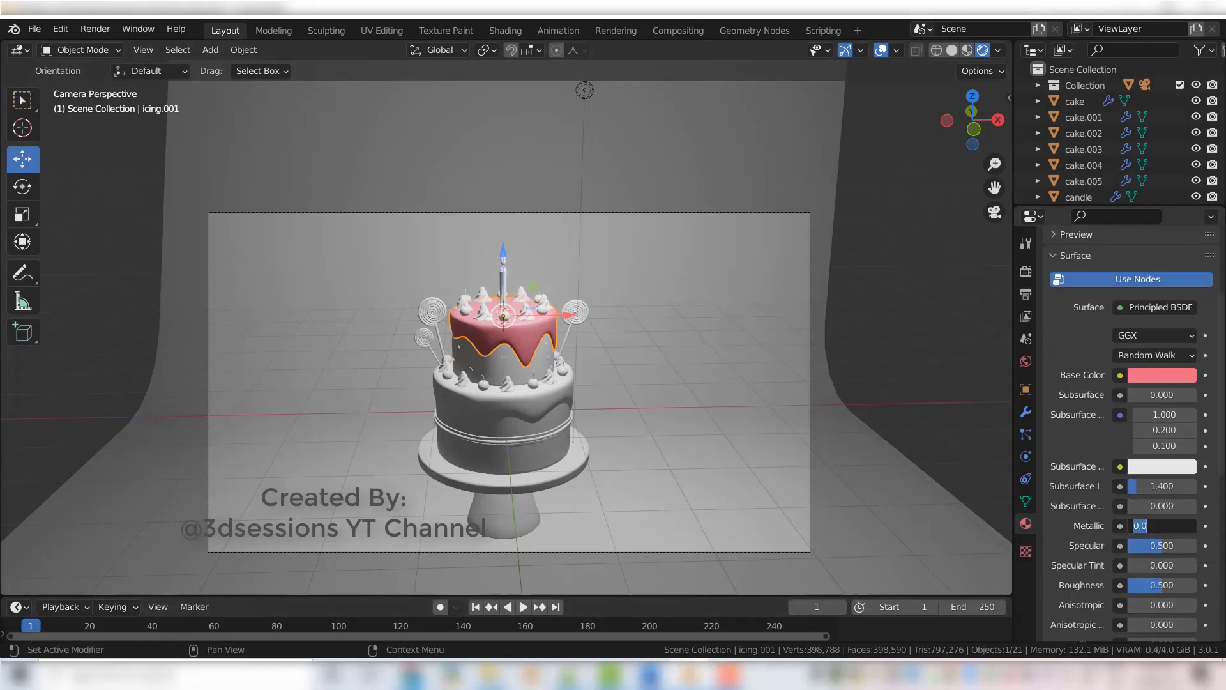
pyautogui.write('0.1')
pyautogui.press('Return')
pyautogui.scroll(-3, 1137, 525)
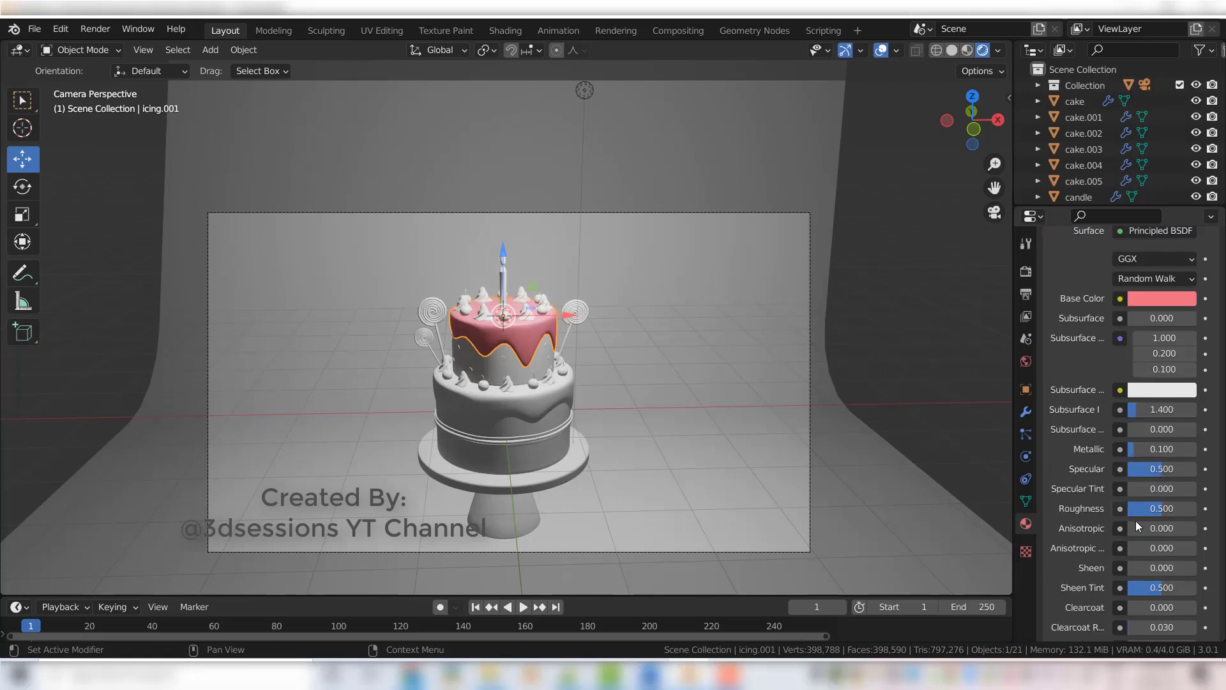
pyautogui.click(1156, 506)
pyautogui.write('0')
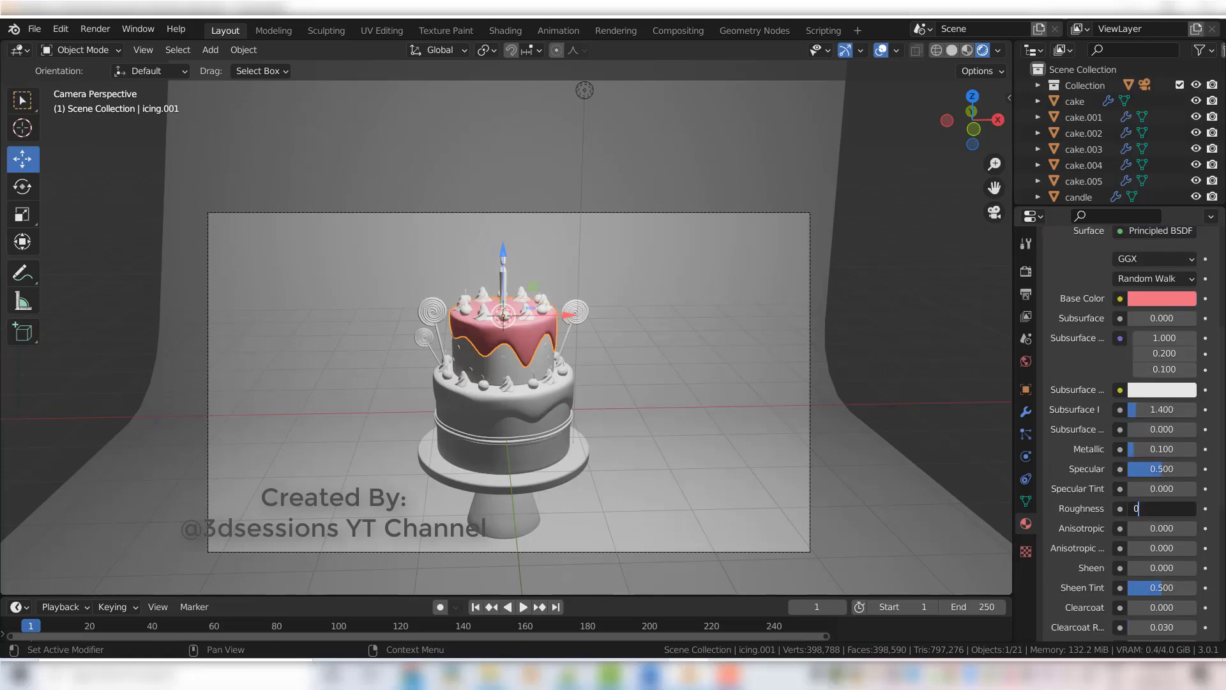
pyautogui.write('.3')
pyautogui.press('Return')
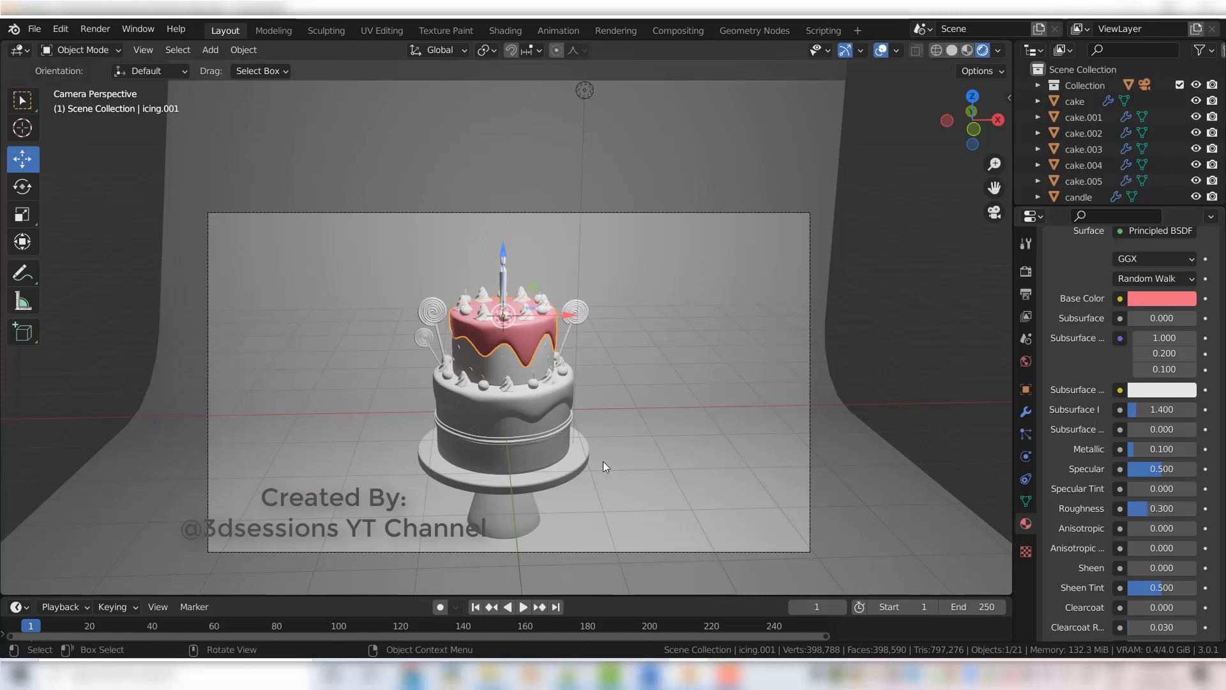
# Give the top cake tier a new material named top_cake with base colour FF8AAB
pyautogui.click(497, 376)
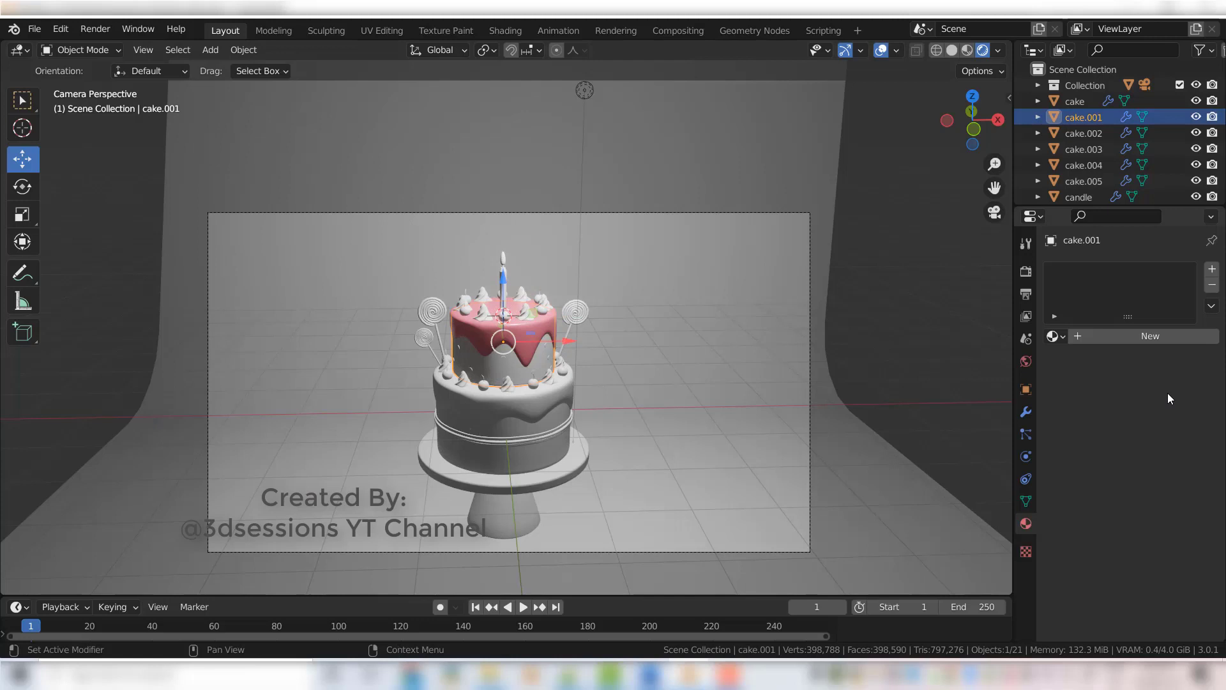
pyautogui.click(1213, 271)
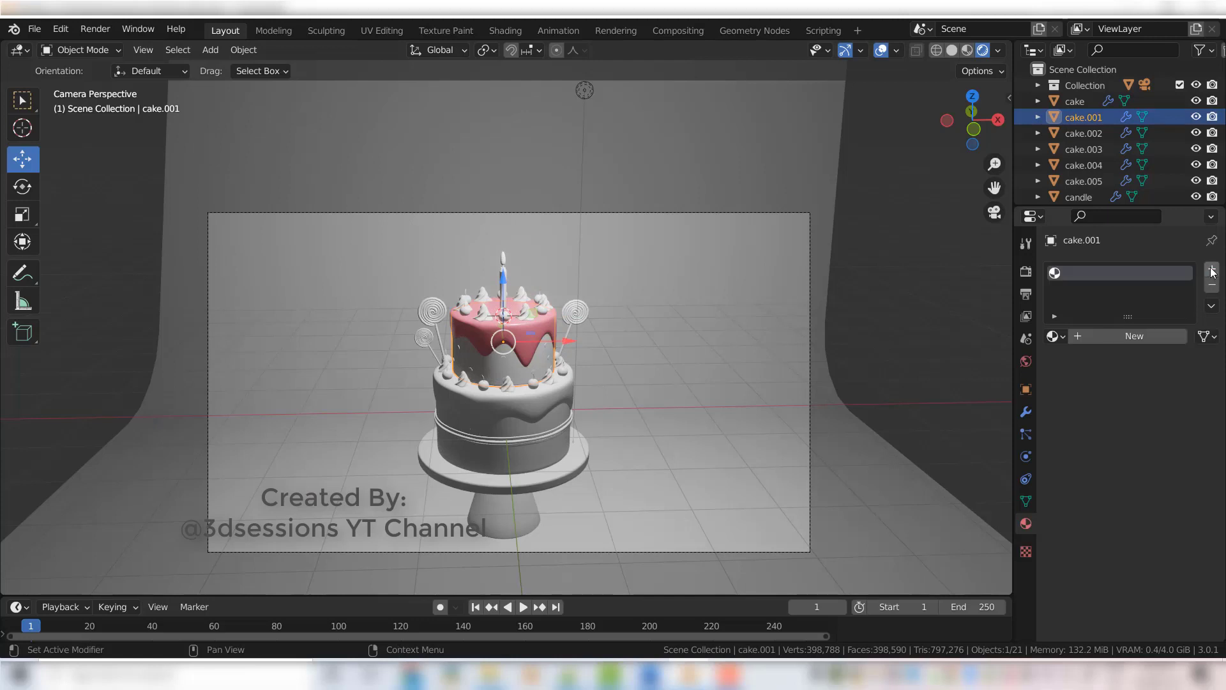
pyautogui.click(1096, 335)
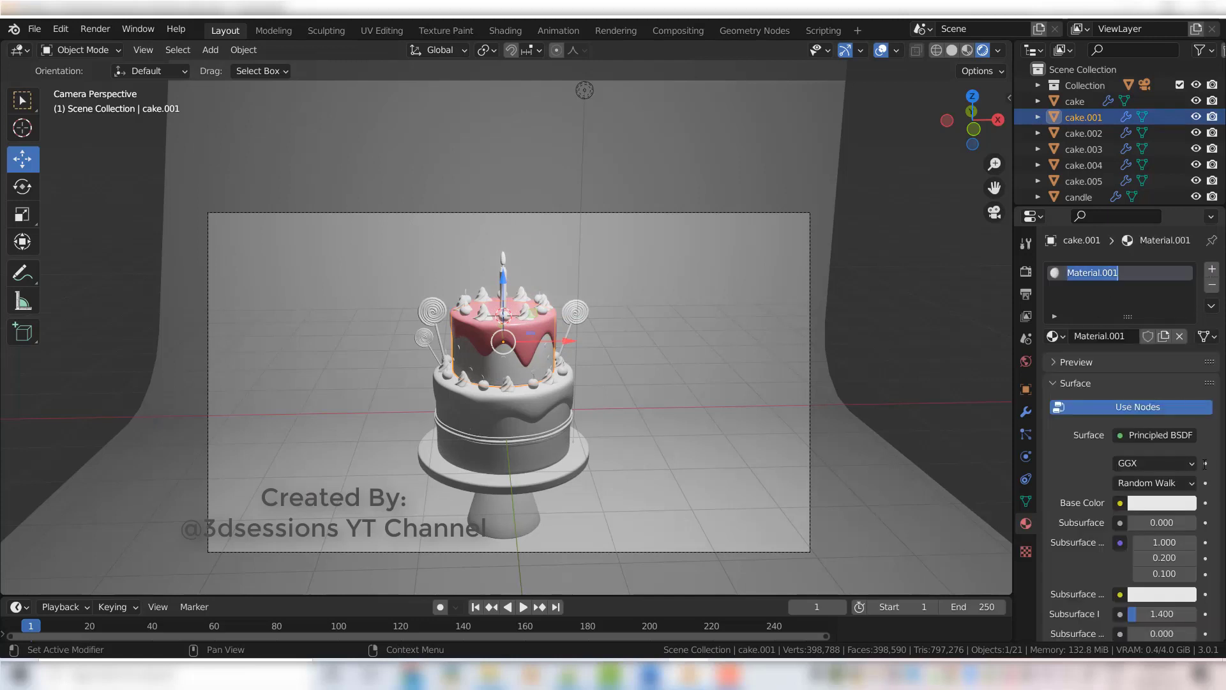
pyautogui.write('top_cake')
pyautogui.press('Return')
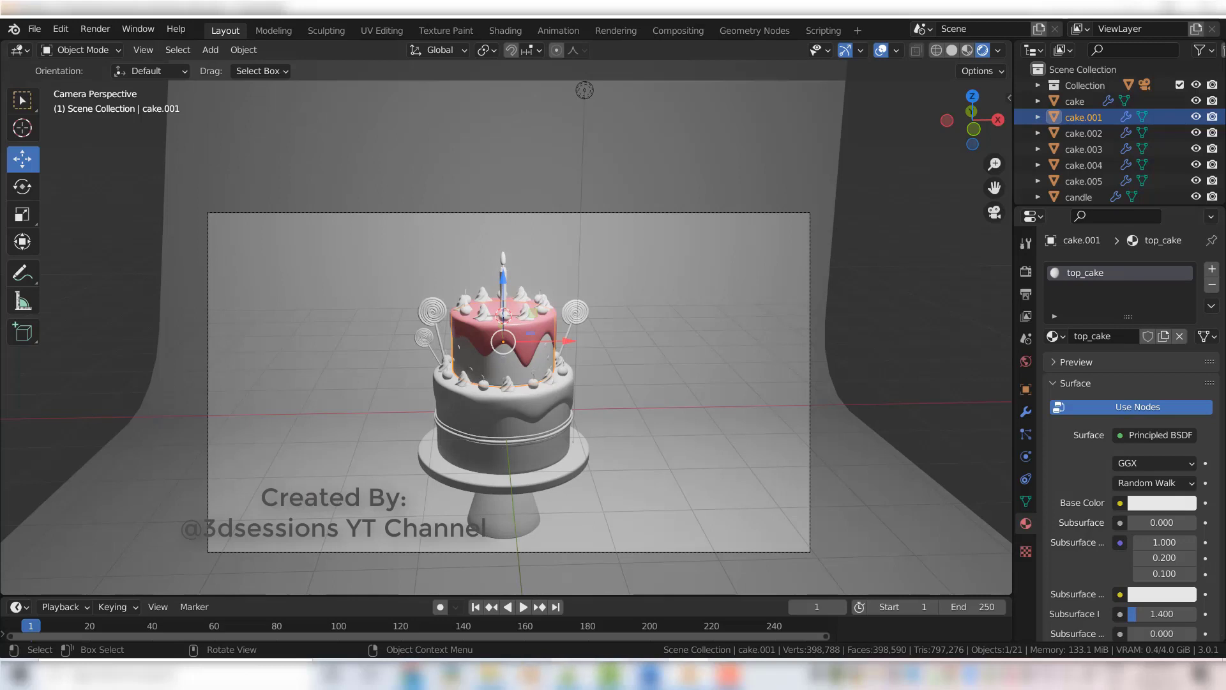
pyautogui.click(1162, 503)
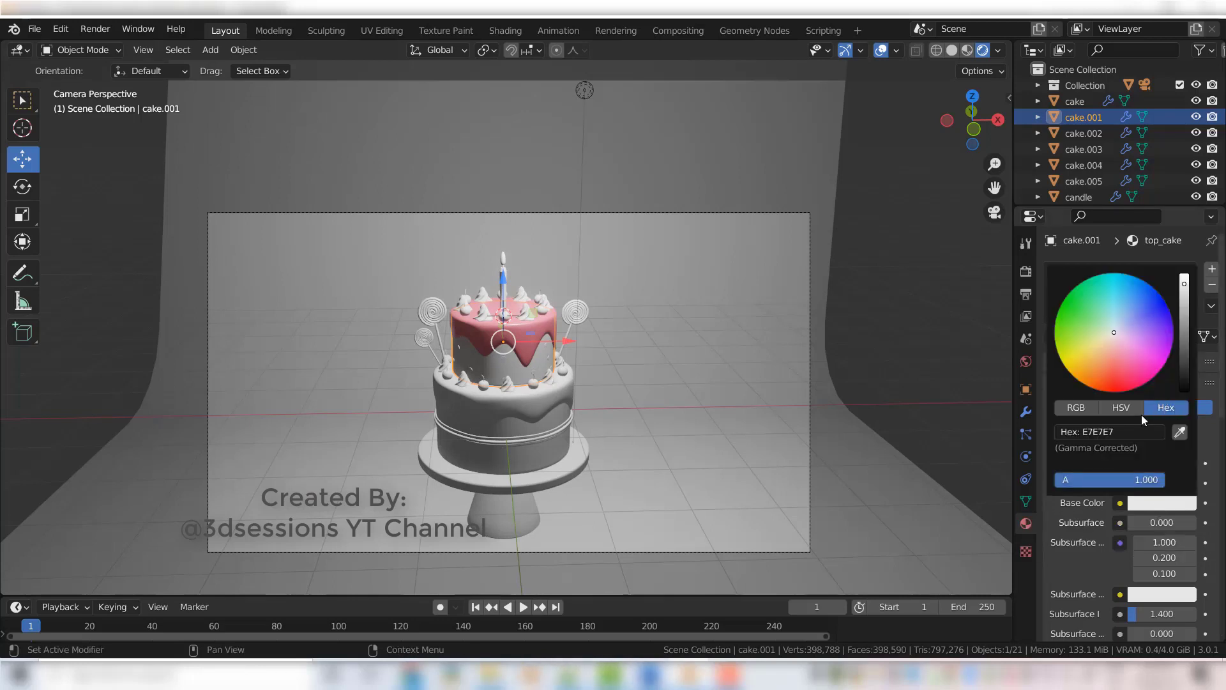
pyautogui.click(1106, 432)
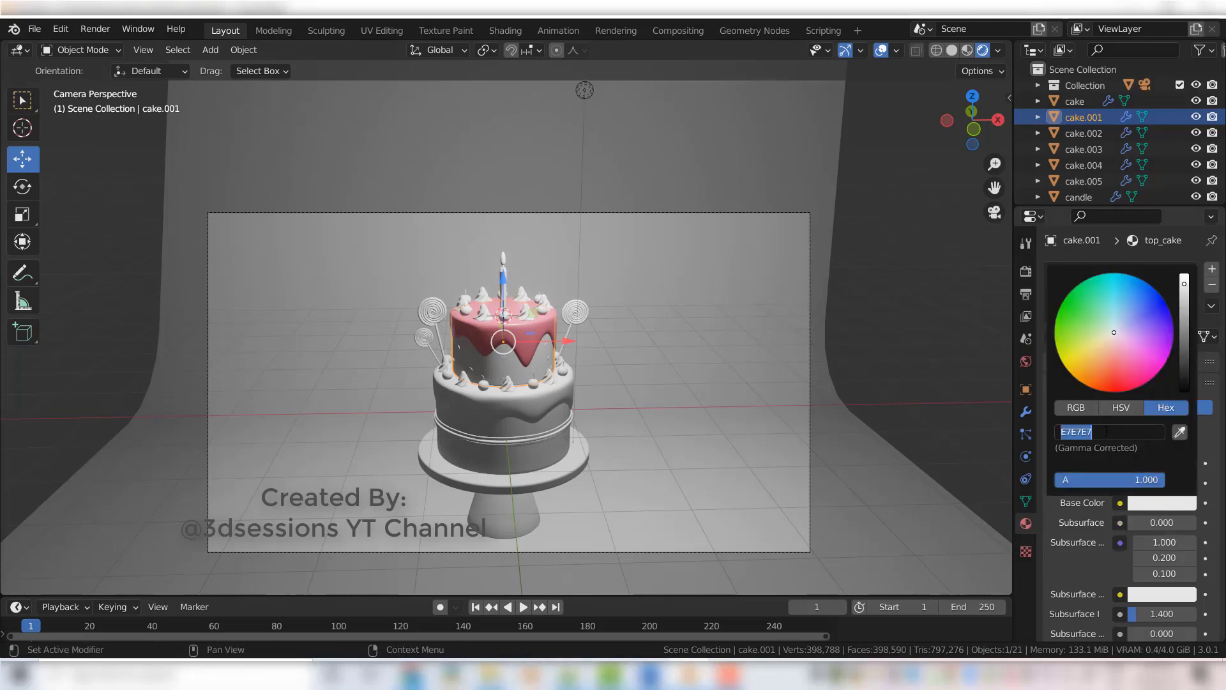
pyautogui.write('FF8AAB')
pyautogui.press('Return')
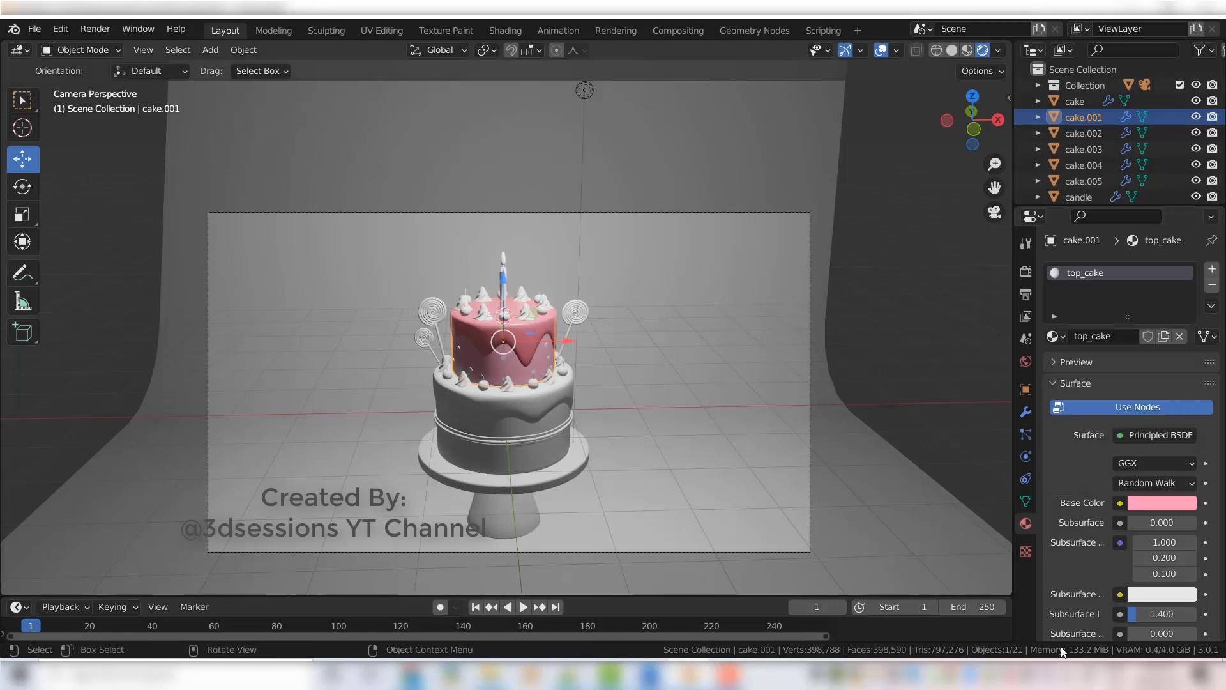
# Lower the top_cake material's Roughness to 0.3
pyautogui.scroll(-8, 1125, 518)
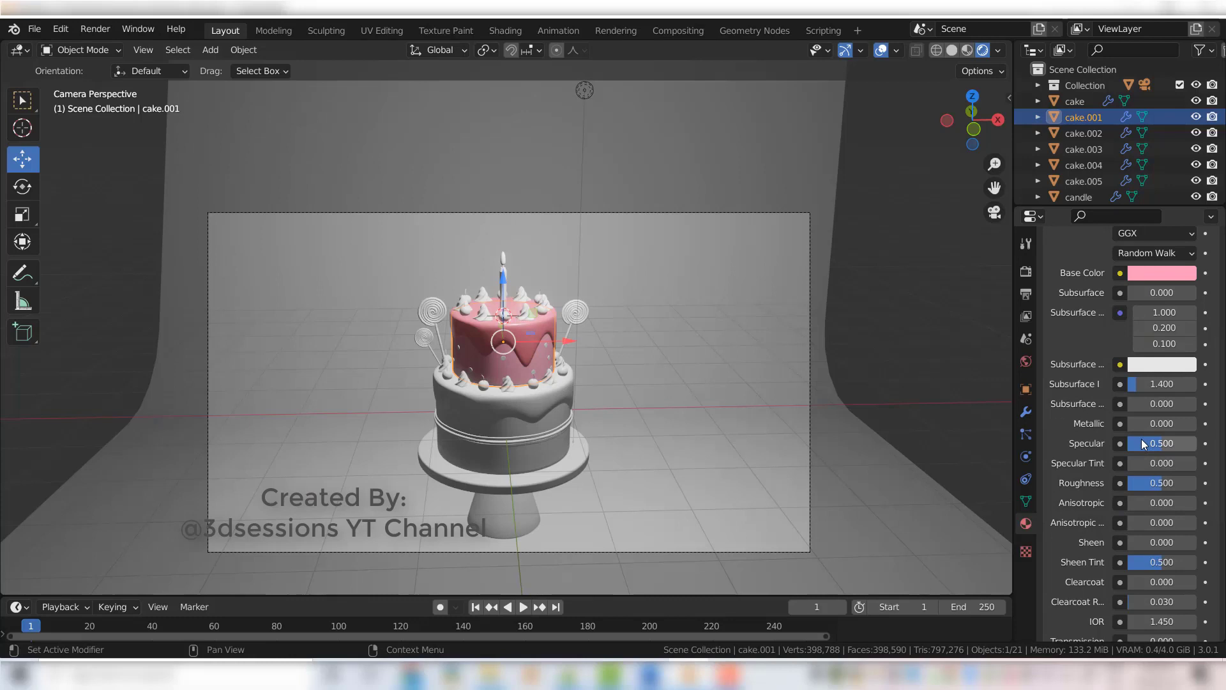
pyautogui.click(1155, 487)
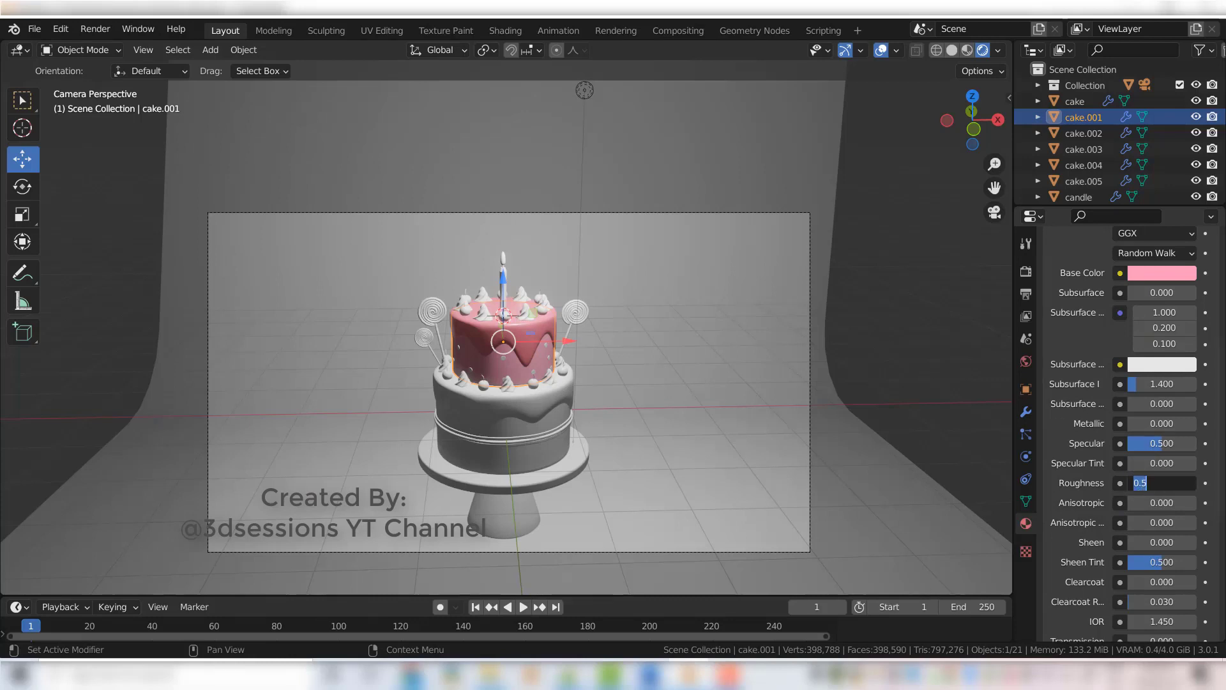
pyautogui.write('0.3')
pyautogui.press('Return')
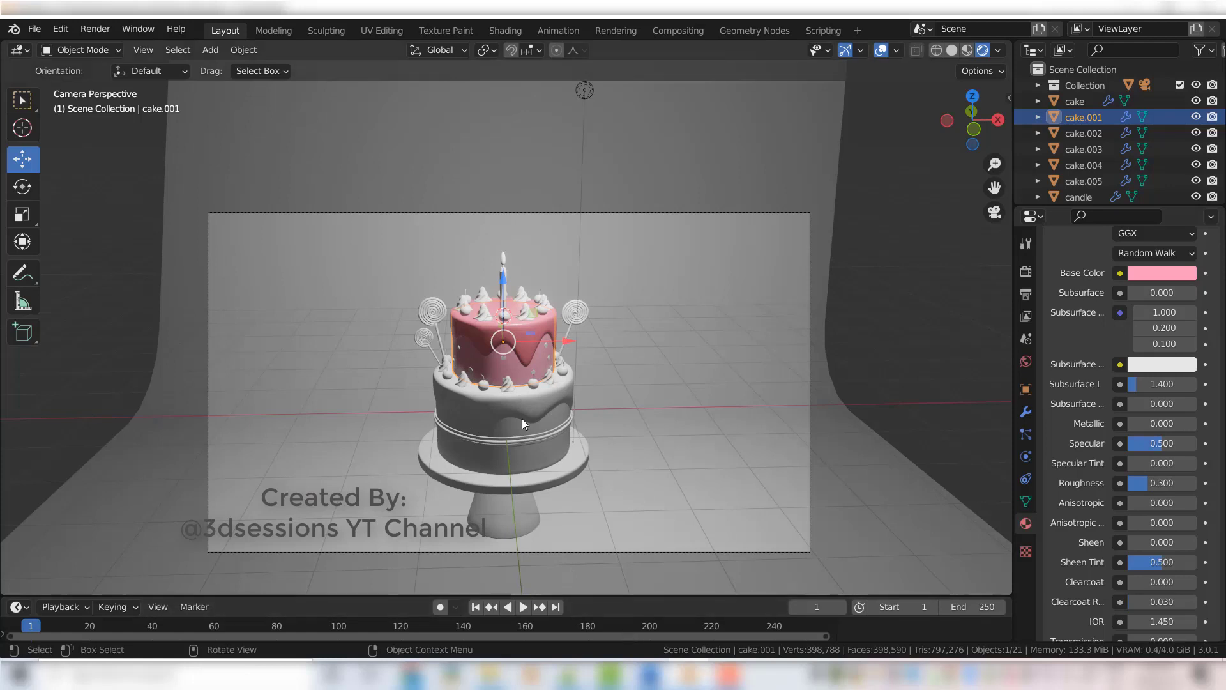
# Give the wavy lower-tier icing a new bottom_icing material with a pasted pink base colour
pyautogui.click(530, 401)
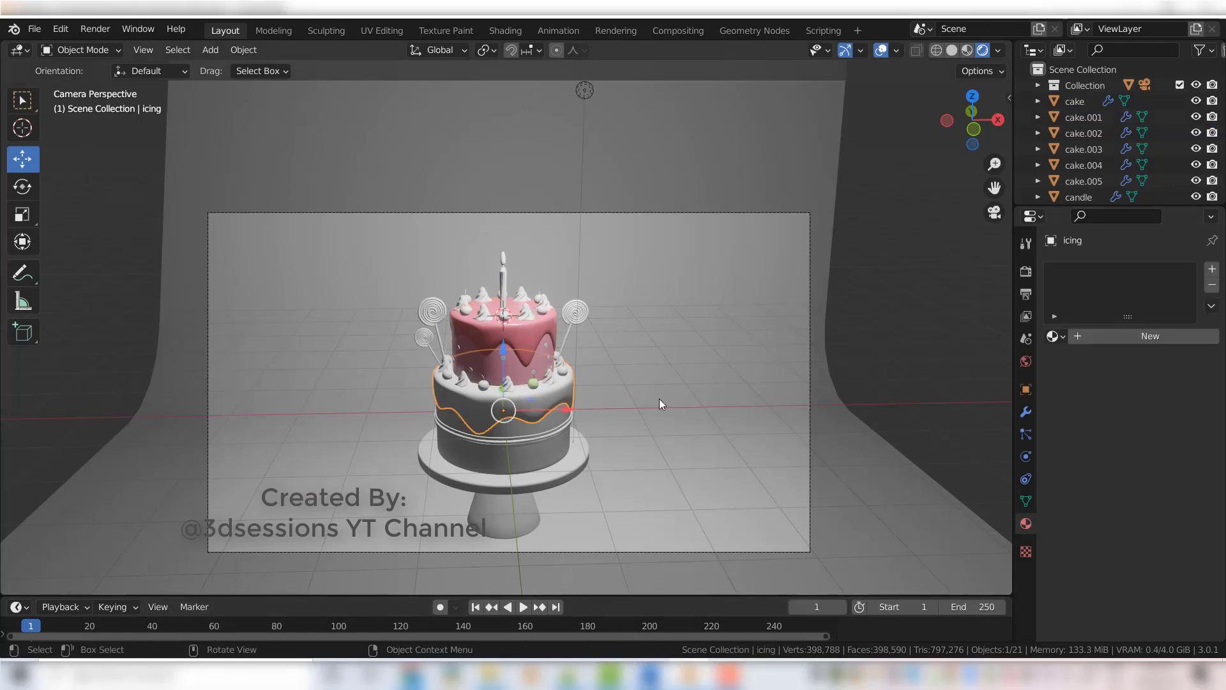
pyautogui.click(1212, 269)
pyautogui.click(1112, 336)
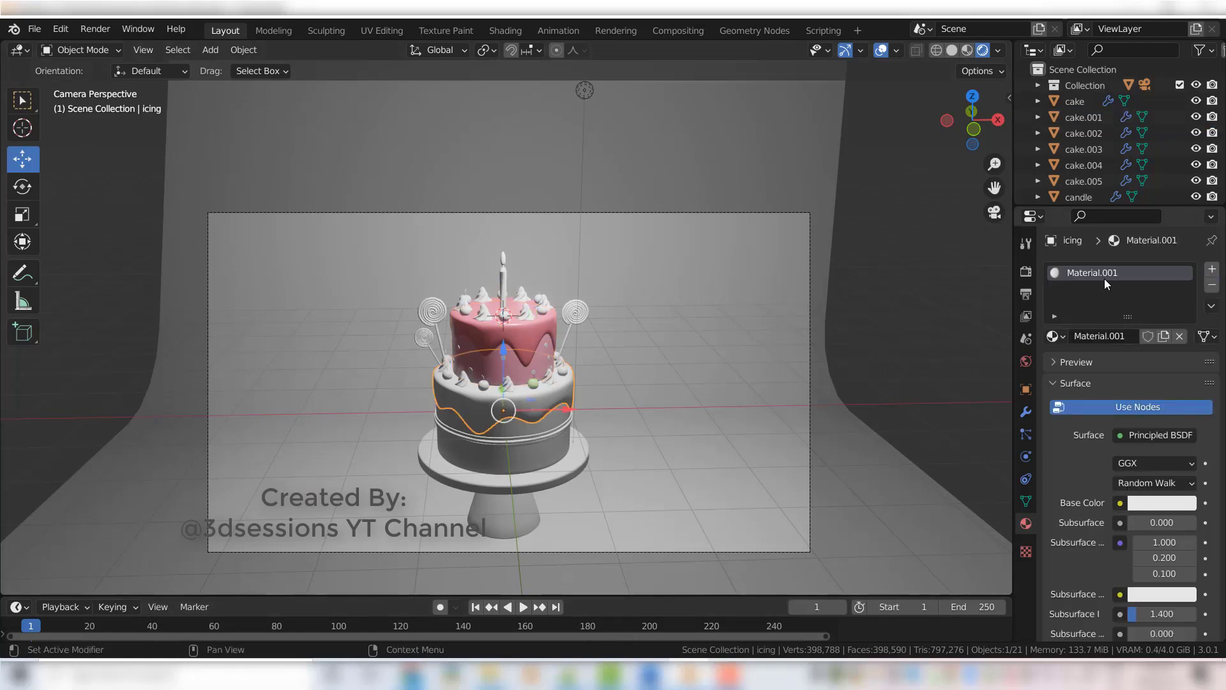
pyautogui.doubleClick(1105, 273)
pyautogui.write('bottom_icing')
pyautogui.press('Return')
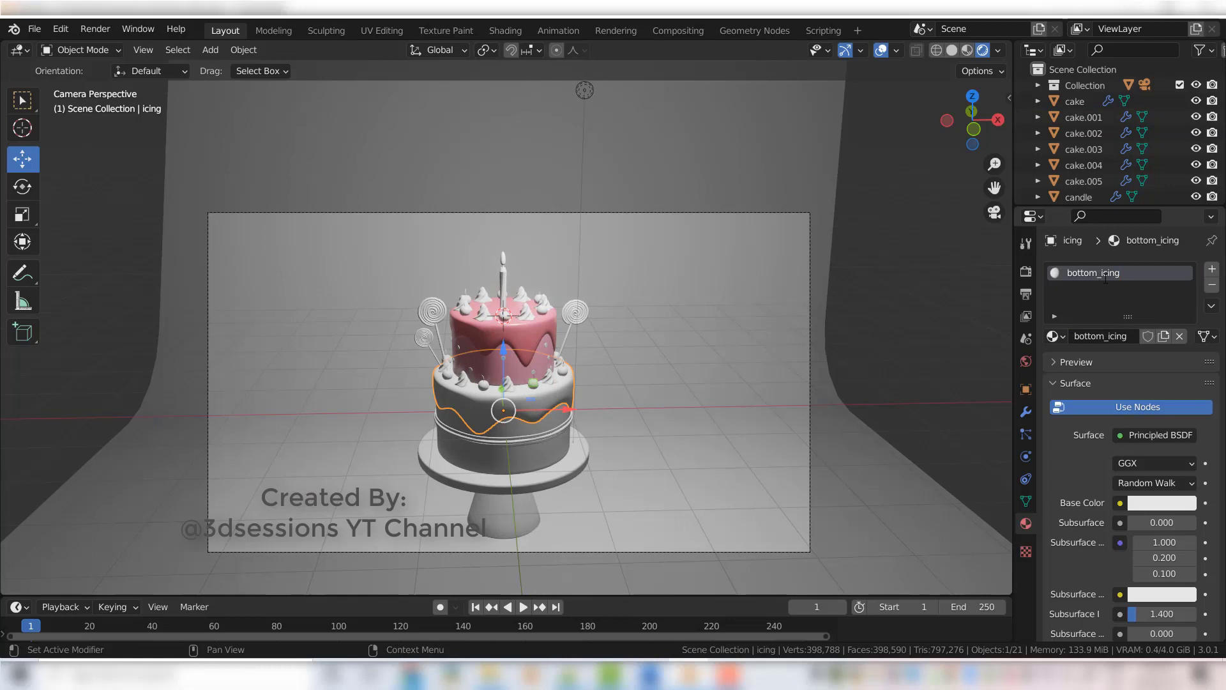
pyautogui.click(1167, 502)
pyautogui.click(1097, 432)
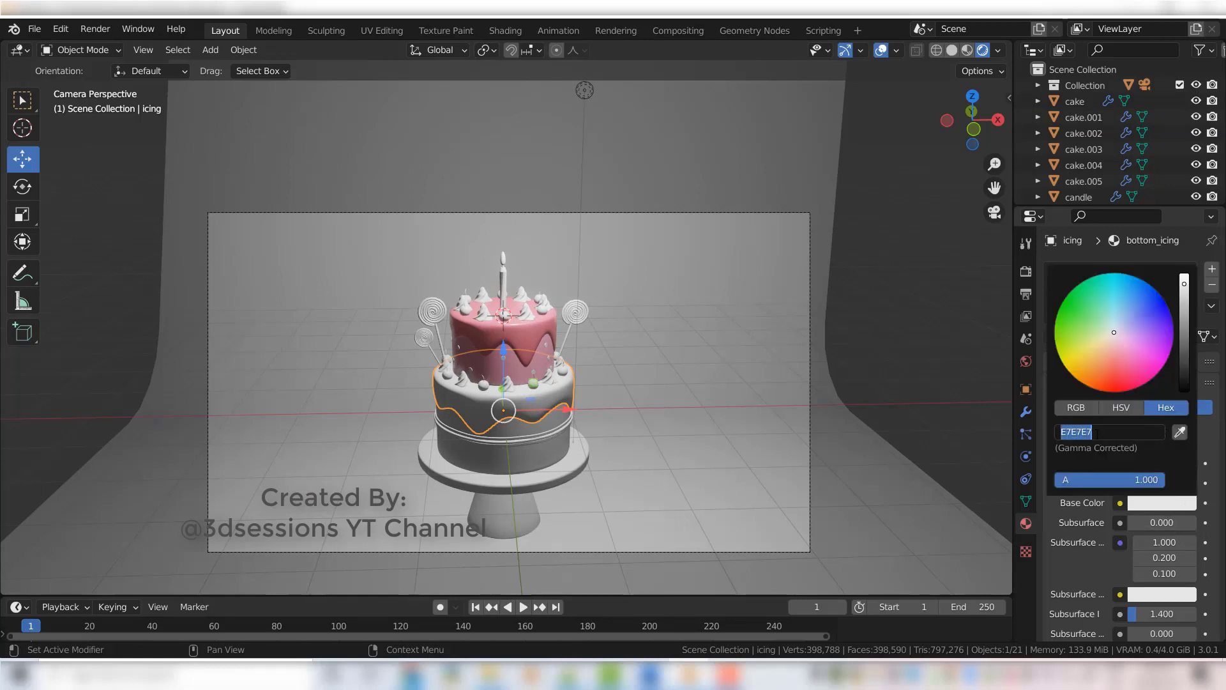
pyautogui.write('F6B0D3')
pyautogui.press('Return')
# Set the bottom_icing material's Metallic to 0.1 and Roughness to 0.3
pyautogui.scroll(-3, 1159, 523)
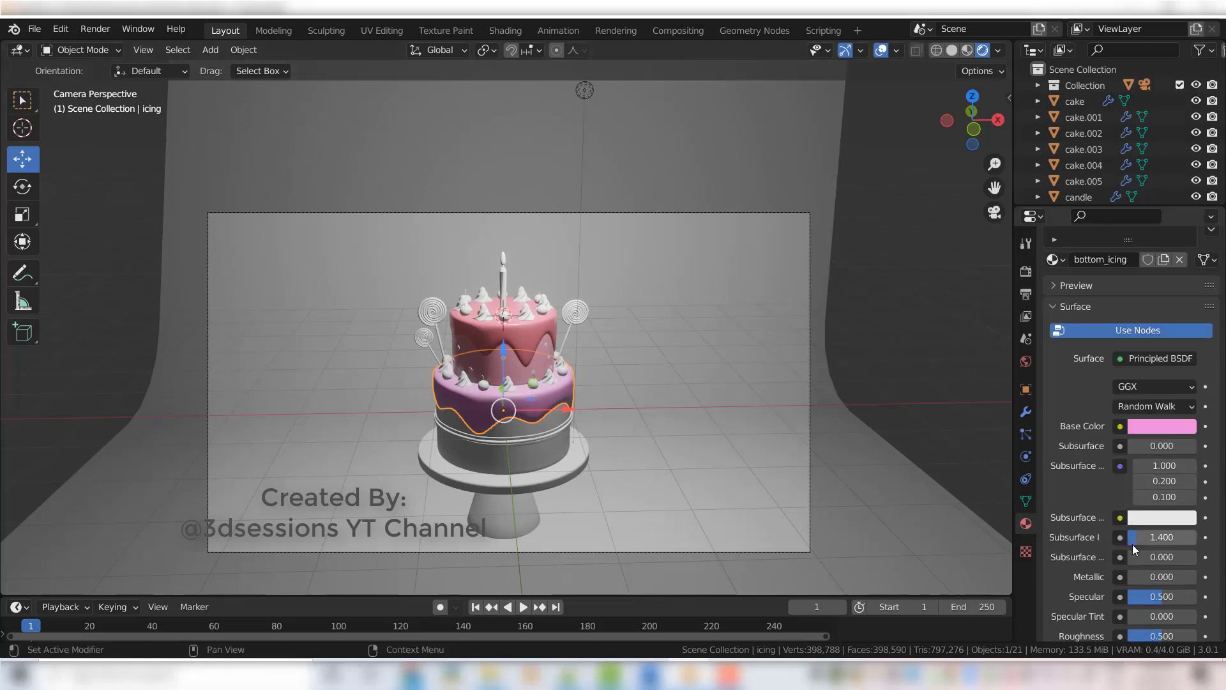
pyautogui.scroll(-2, 1143, 592)
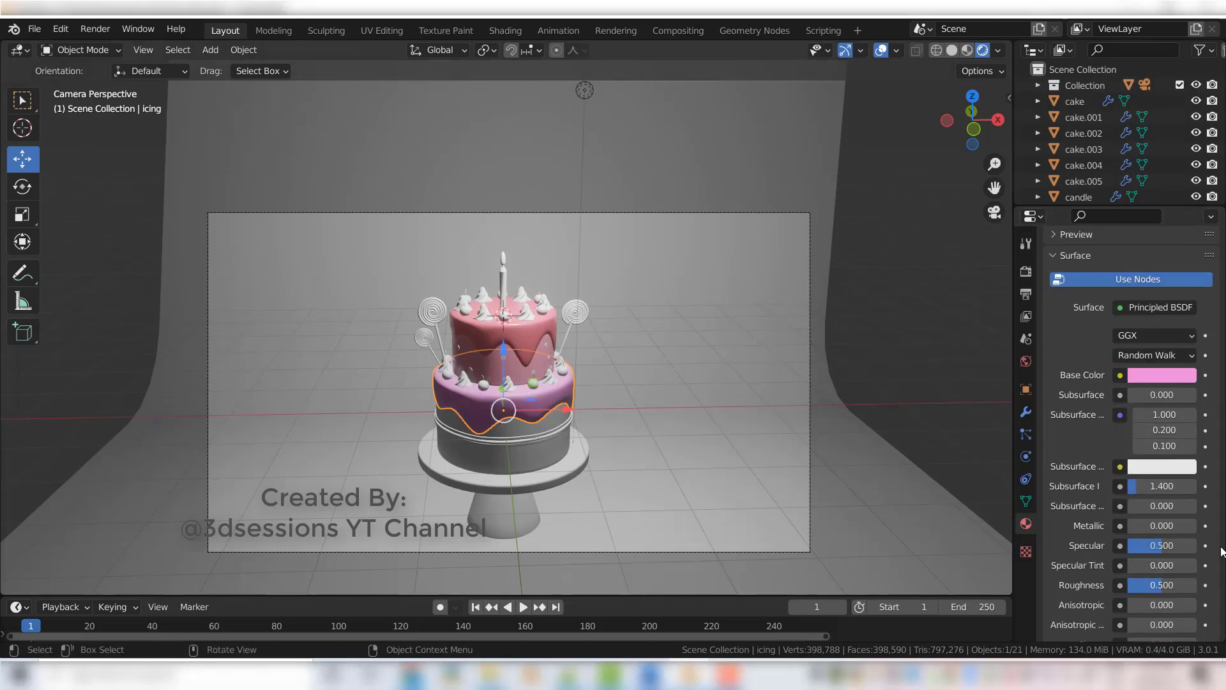
pyautogui.click(1162, 525)
pyautogui.write('0')
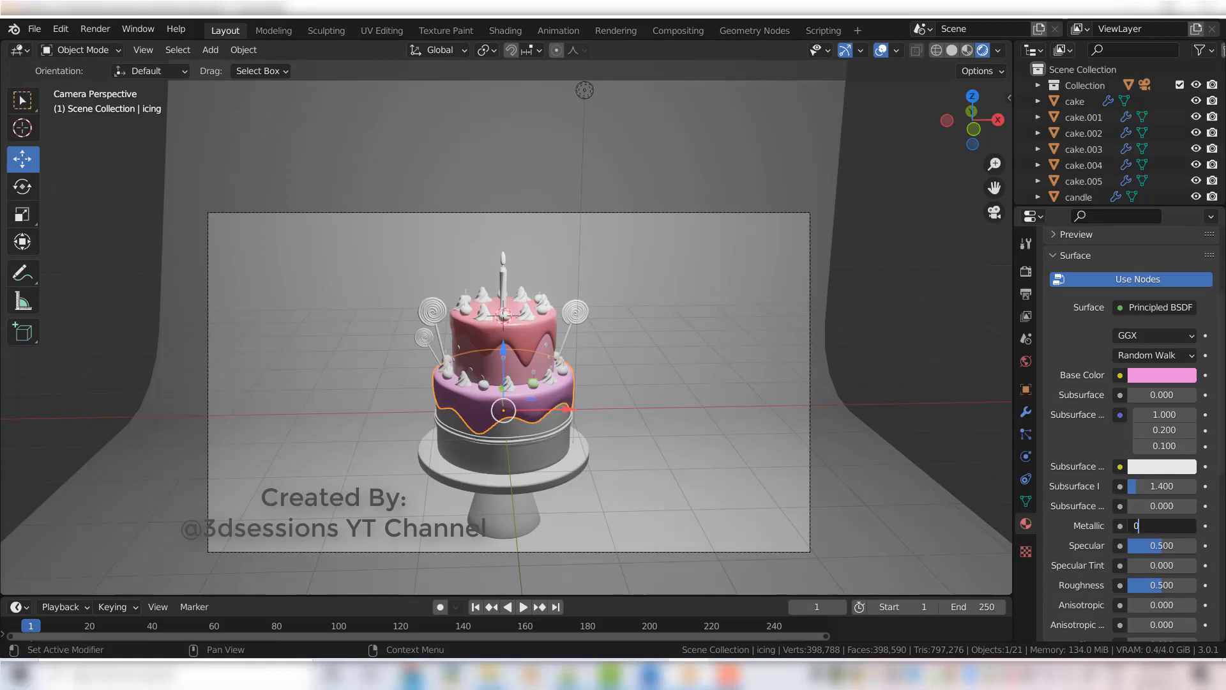
pyautogui.write('.1')
pyautogui.press('Return')
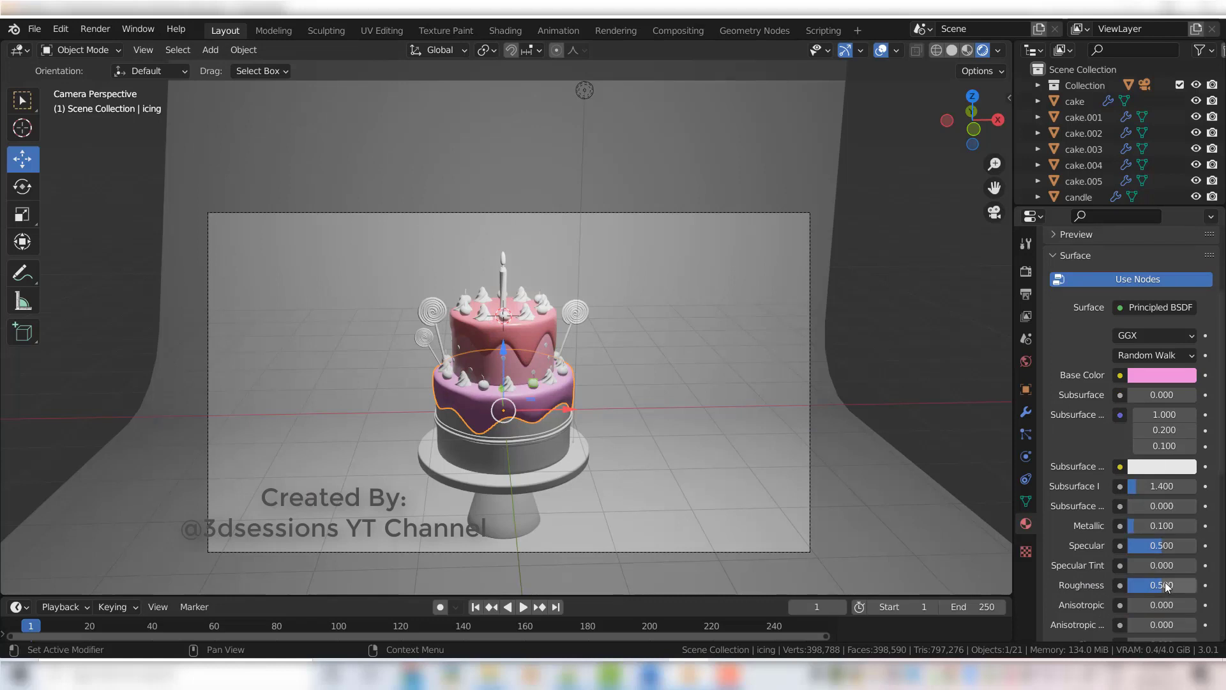
pyautogui.click(1162, 585)
pyautogui.write('0.3')
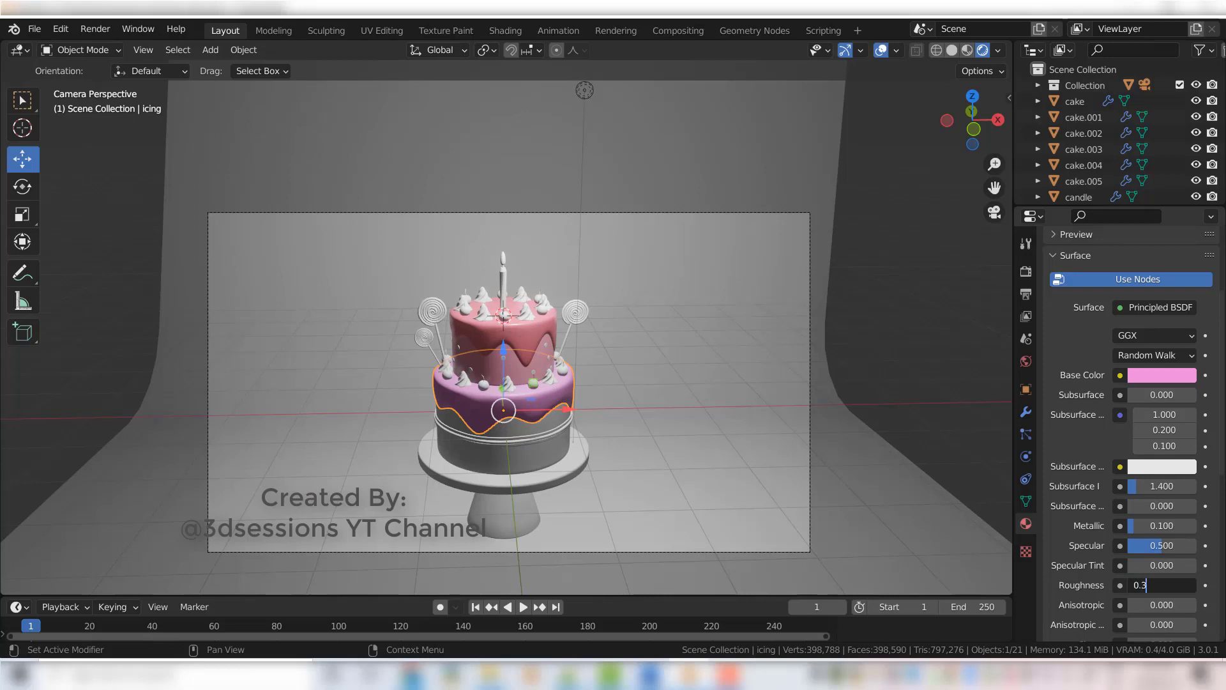
pyautogui.press('Return')
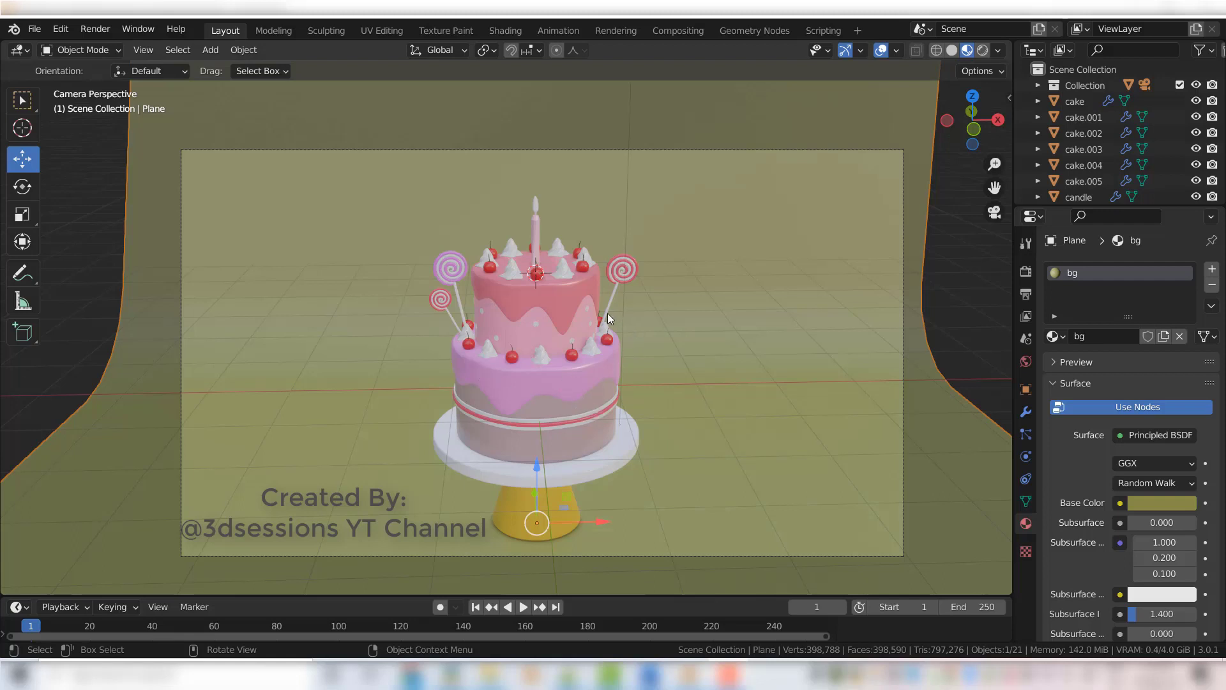
# Zoom into the camera view and select the candle flame
pyautogui.scroll(2, 608, 313)
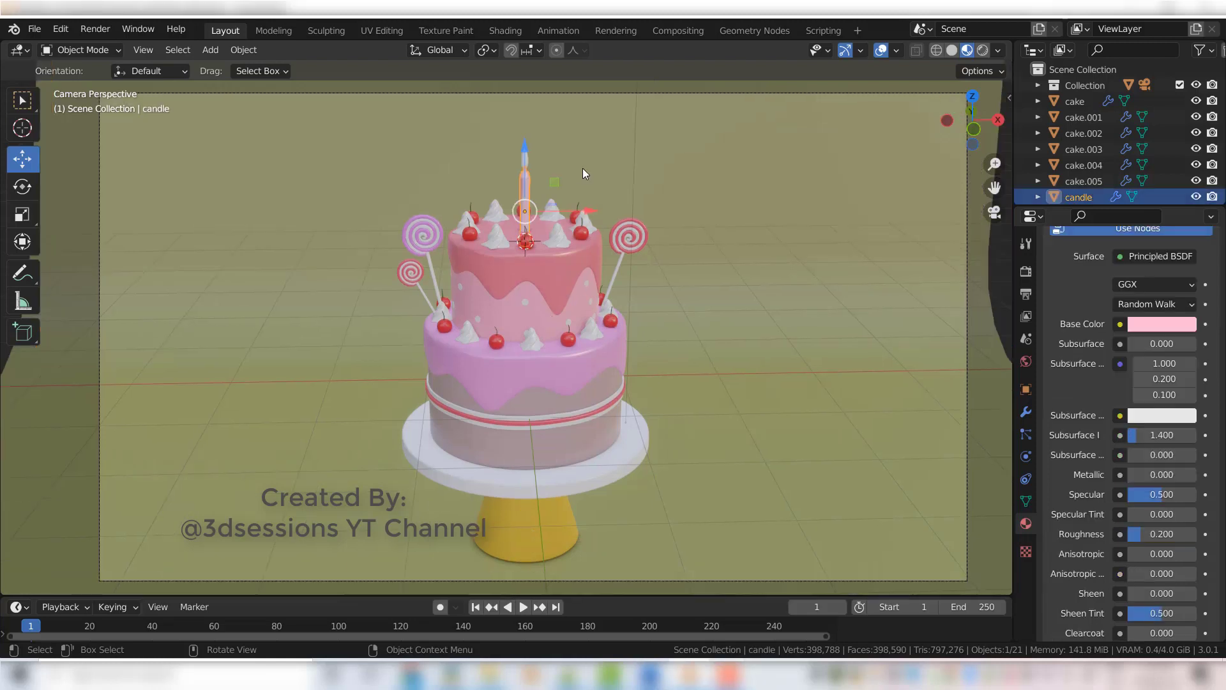
pyautogui.click(522, 160)
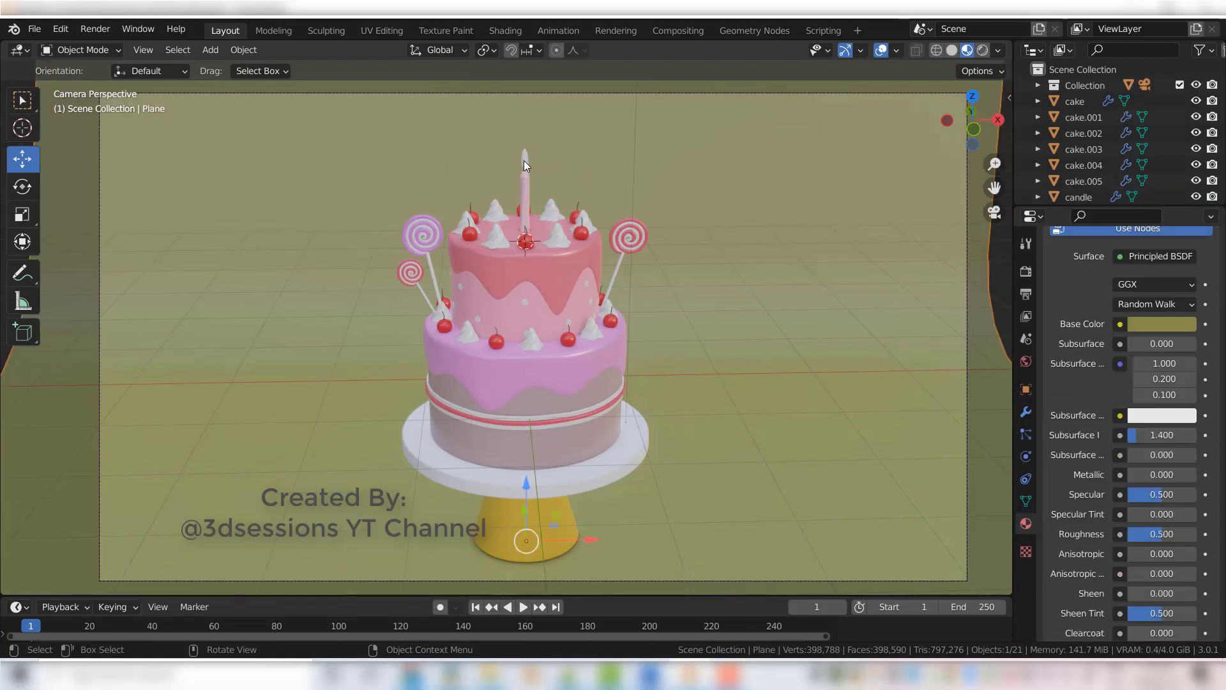
pyautogui.click(524, 159)
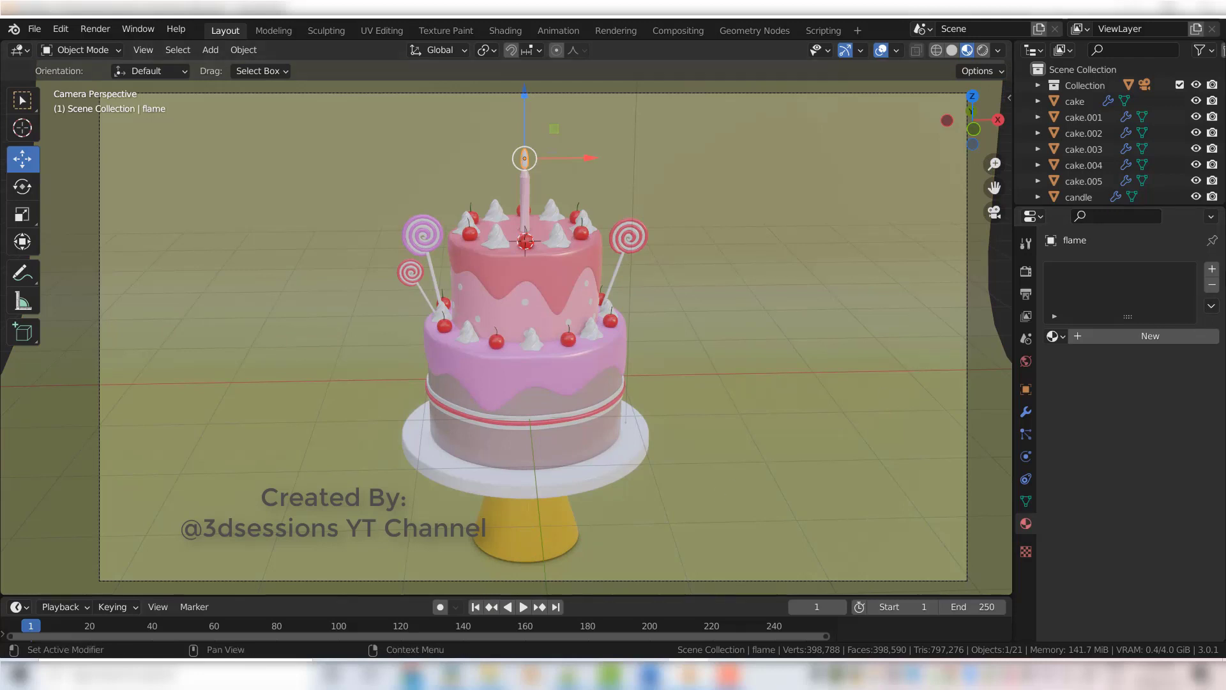
# Add a new material slot and material for the candle flame, named flame
pyautogui.click(1212, 268)
pyautogui.click(1143, 337)
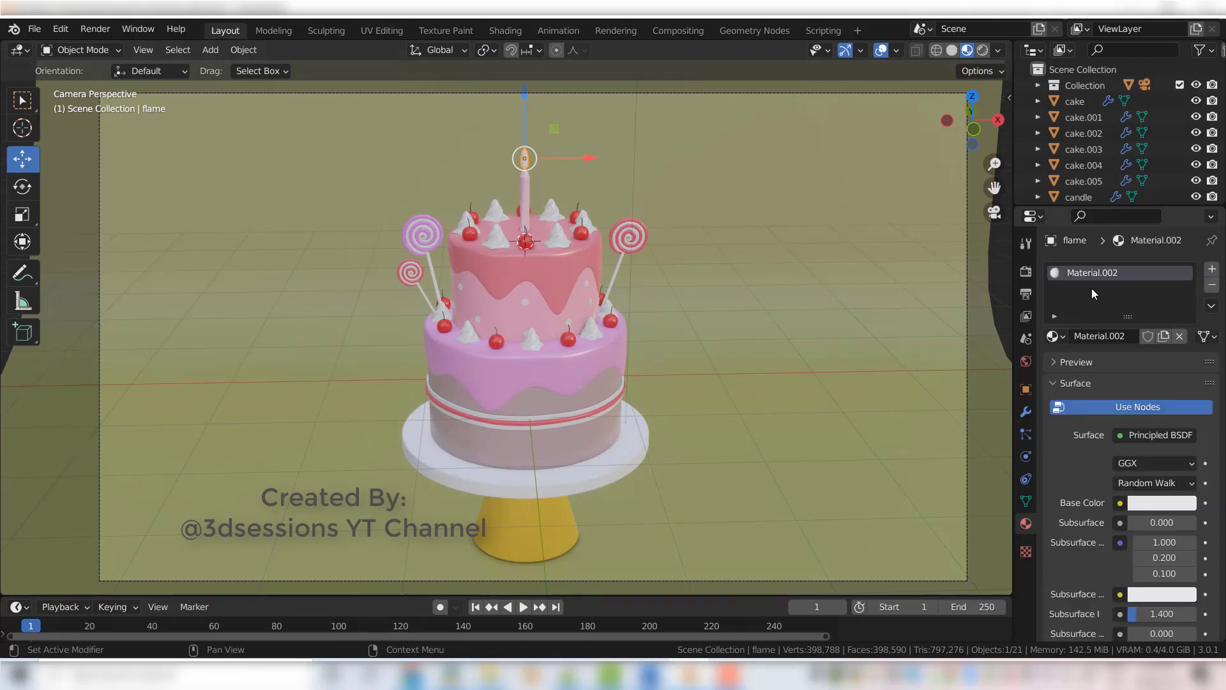
pyautogui.doubleClick(1092, 273)
pyautogui.write('flame')
pyautogui.press('Return')
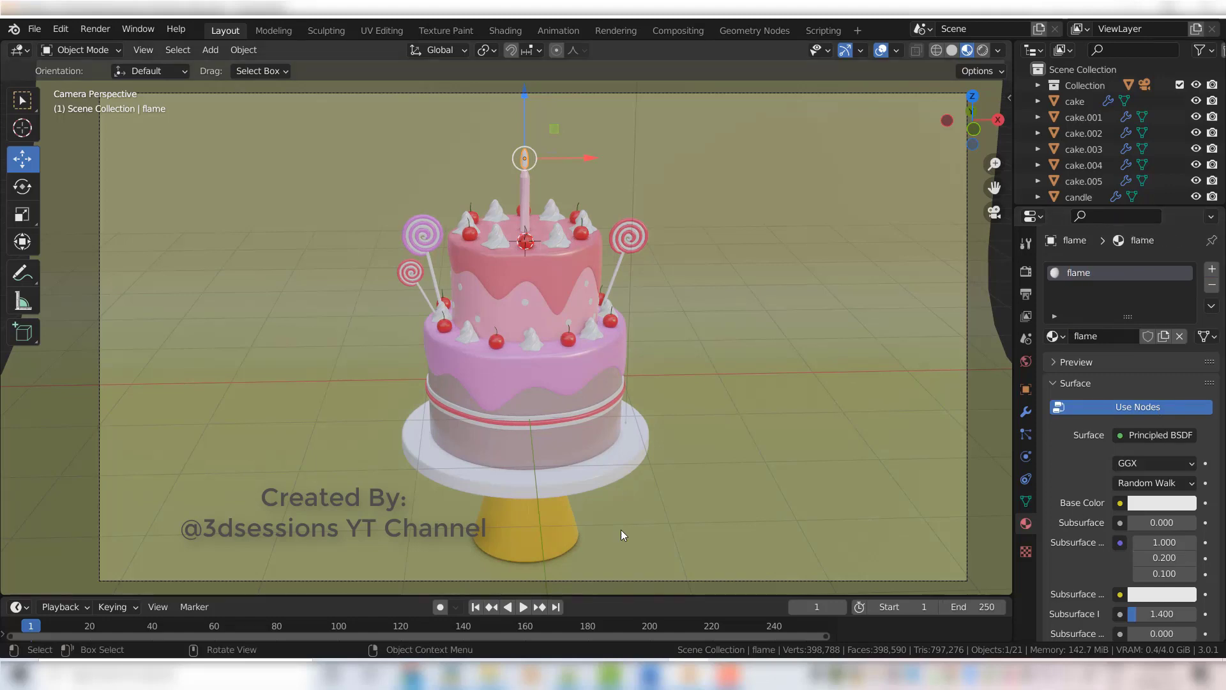
# Make flame an Emission shader with colour F5E75F and Strength 5
pyautogui.click(1146, 437)
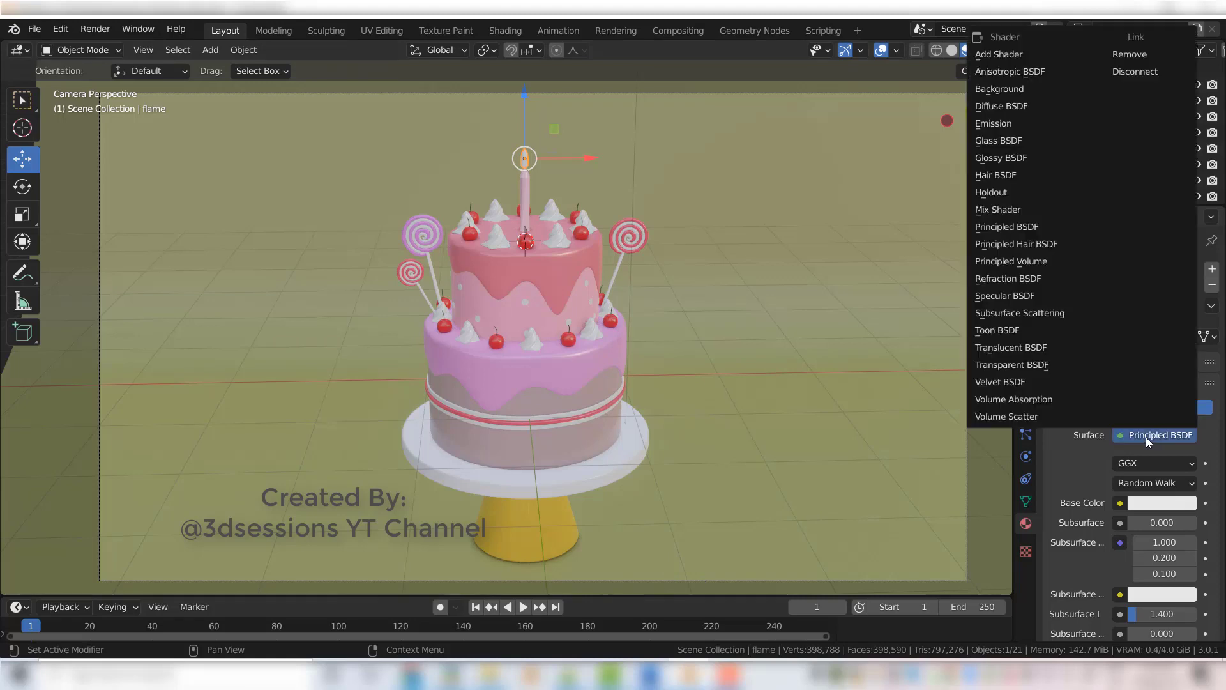
pyautogui.click(994, 124)
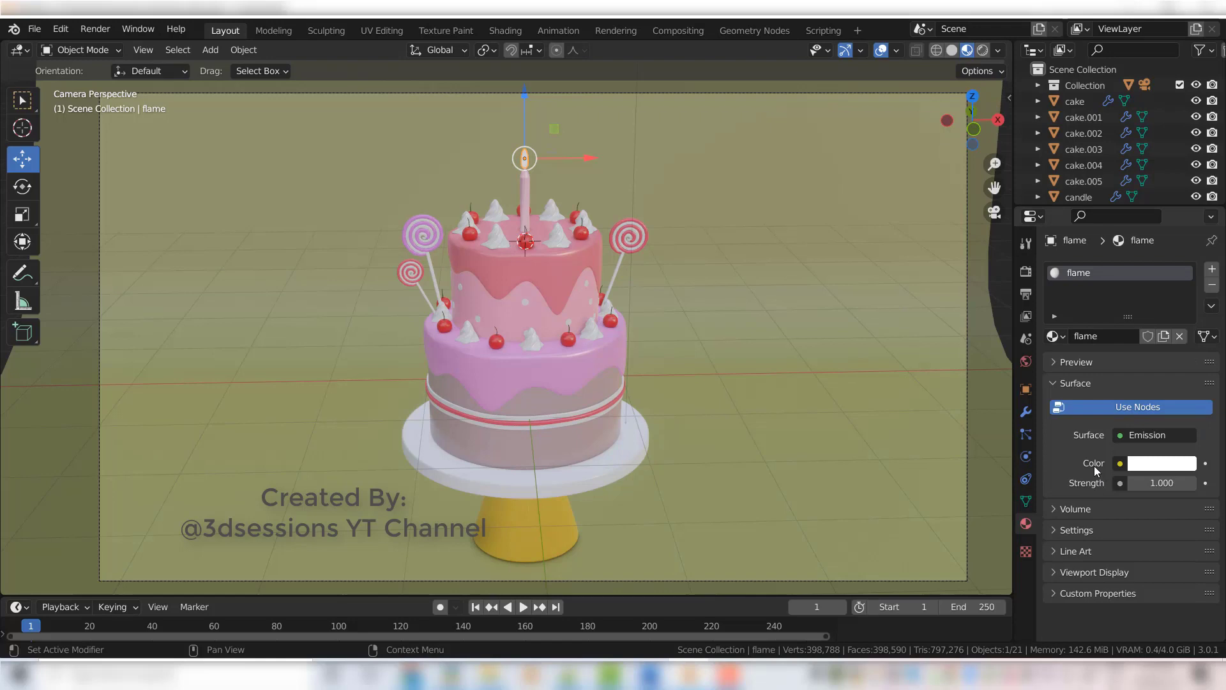
pyautogui.click(1147, 465)
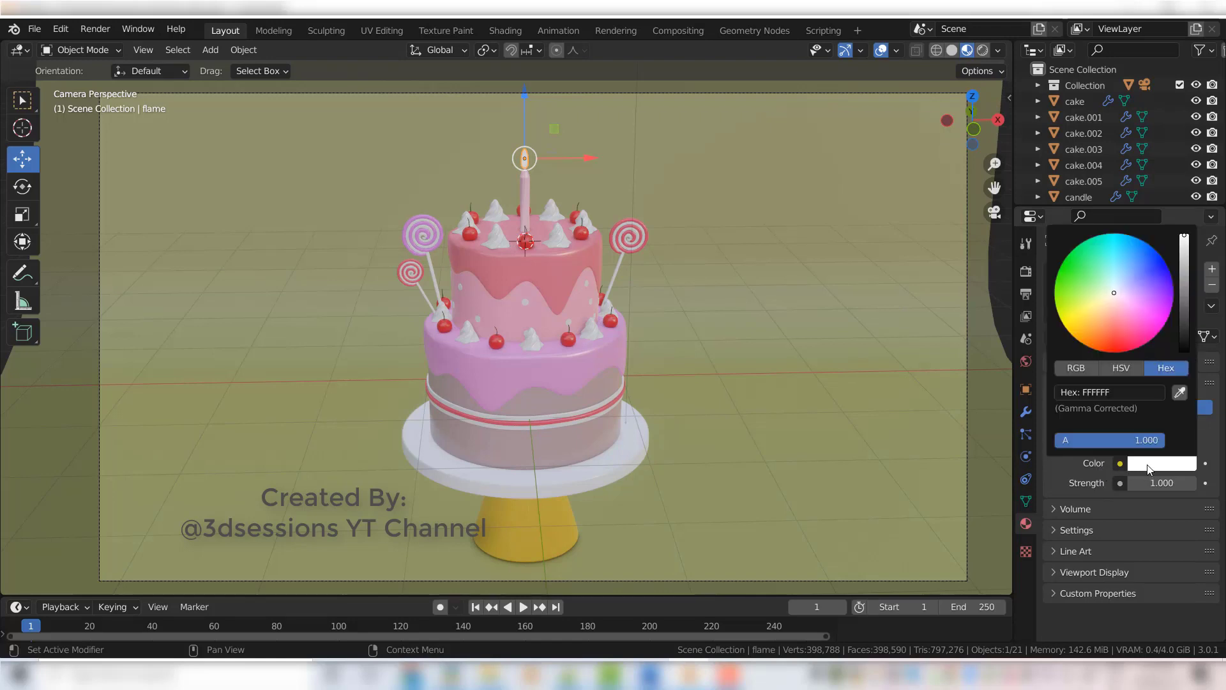
pyautogui.click(1090, 394)
pyautogui.write('F5E75F')
pyautogui.press('Return')
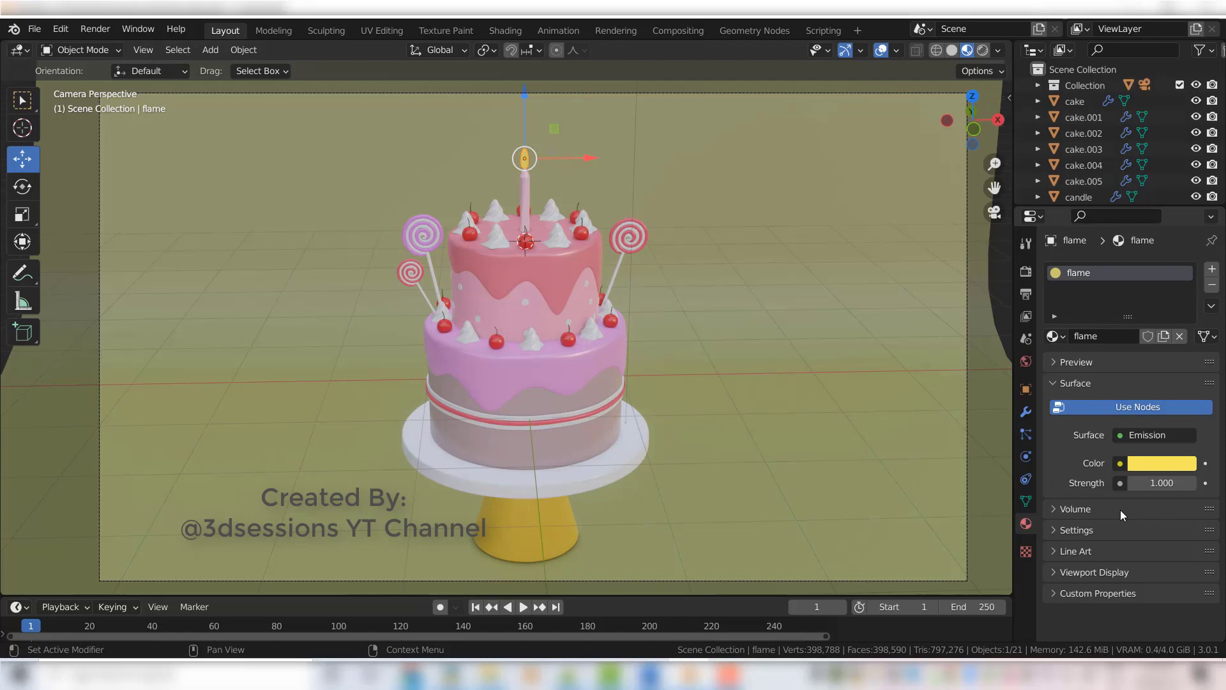
pyautogui.click(1156, 483)
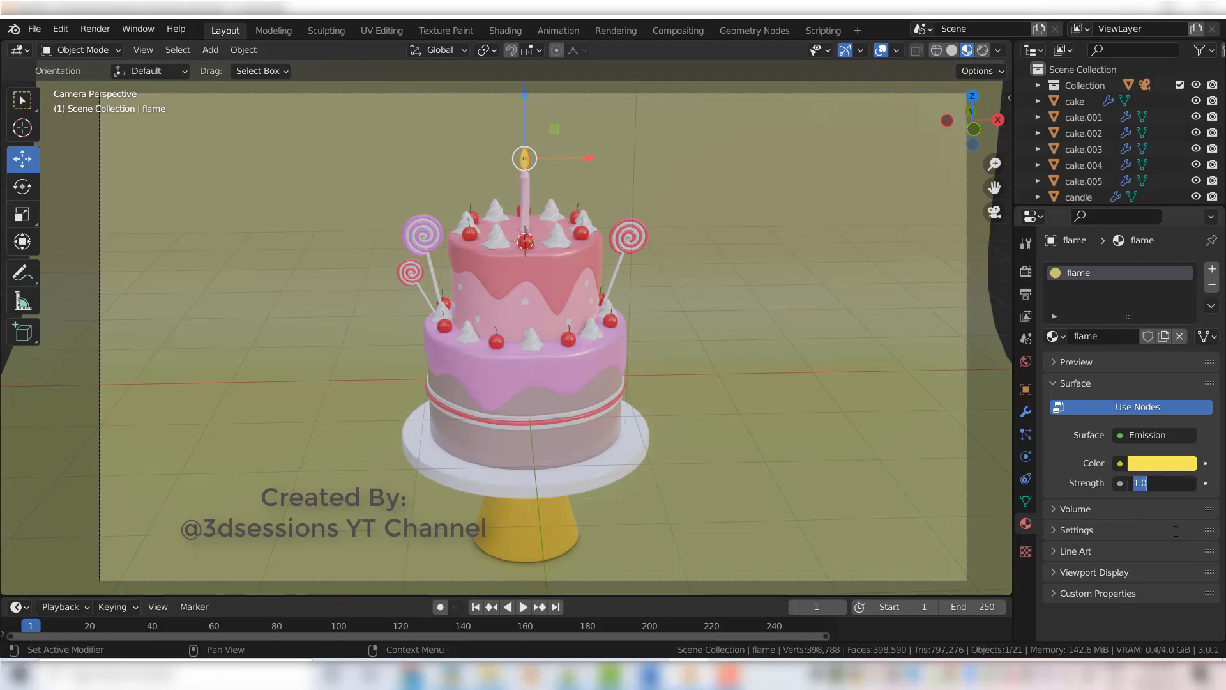
pyautogui.write('5')
pyautogui.press('Return')
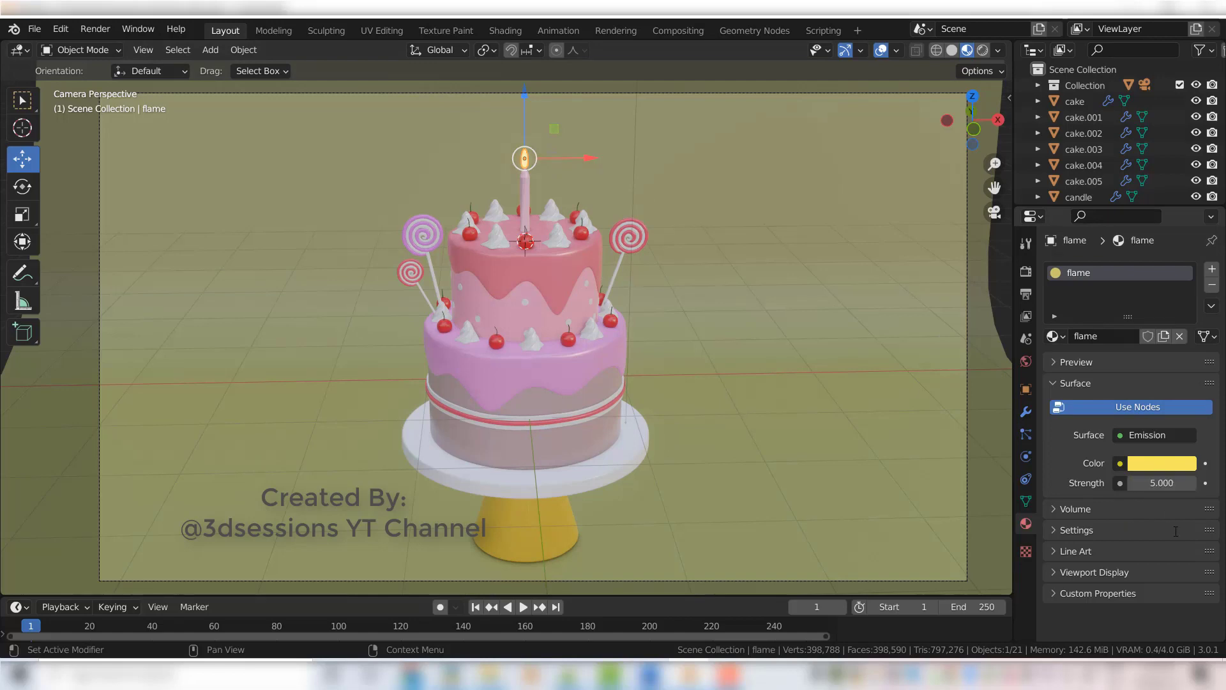
pyautogui.click(592, 262)
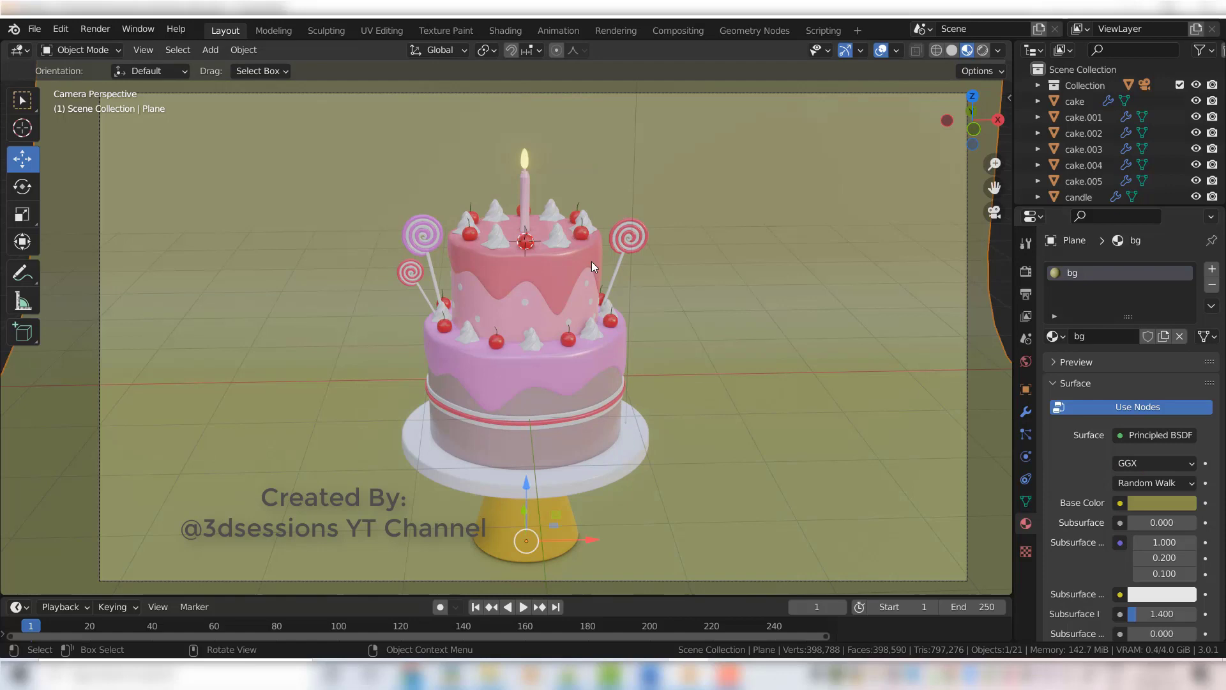
# Add an area light, raise it above the cake, and set its power to 500 W
pyautogui.scroll(-5, 668, 439)
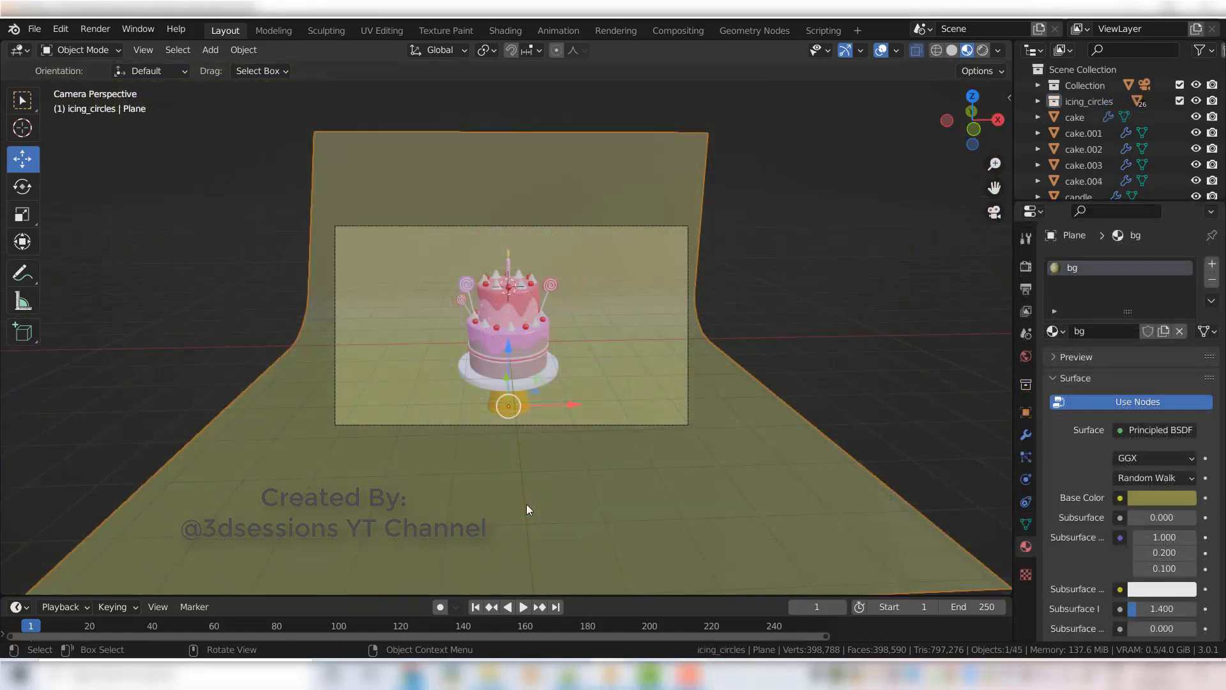
pyautogui.hotkey('shift', 'a')
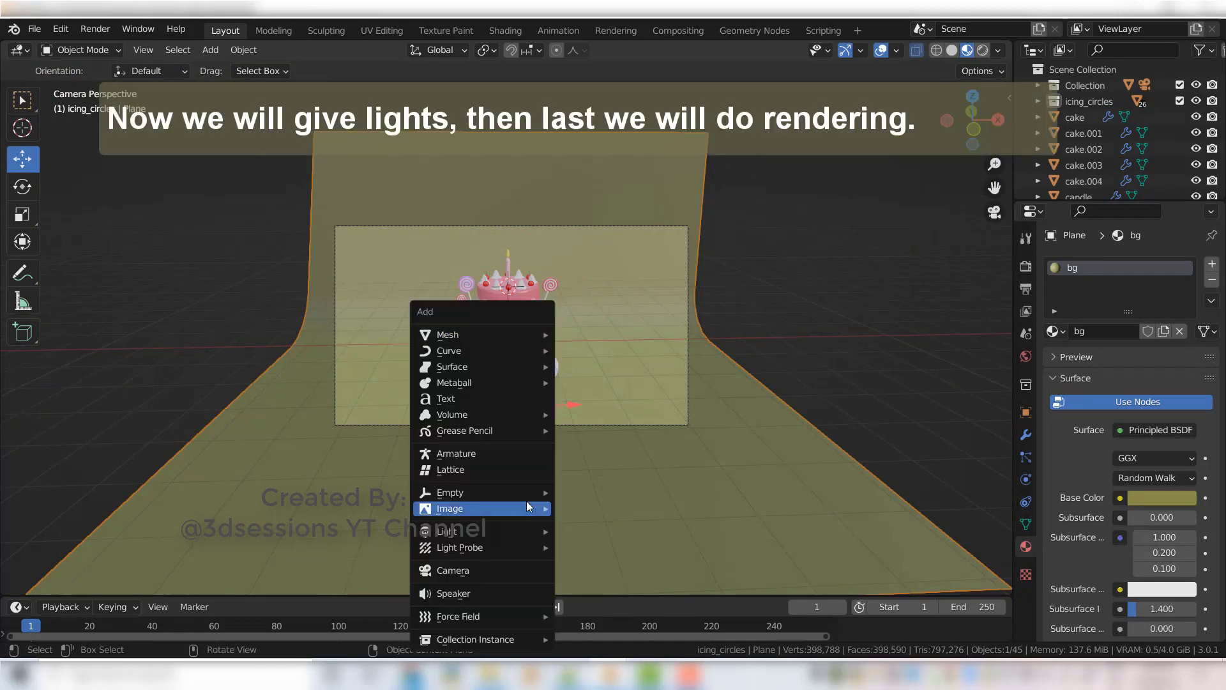
pyautogui.moveTo(518, 531)
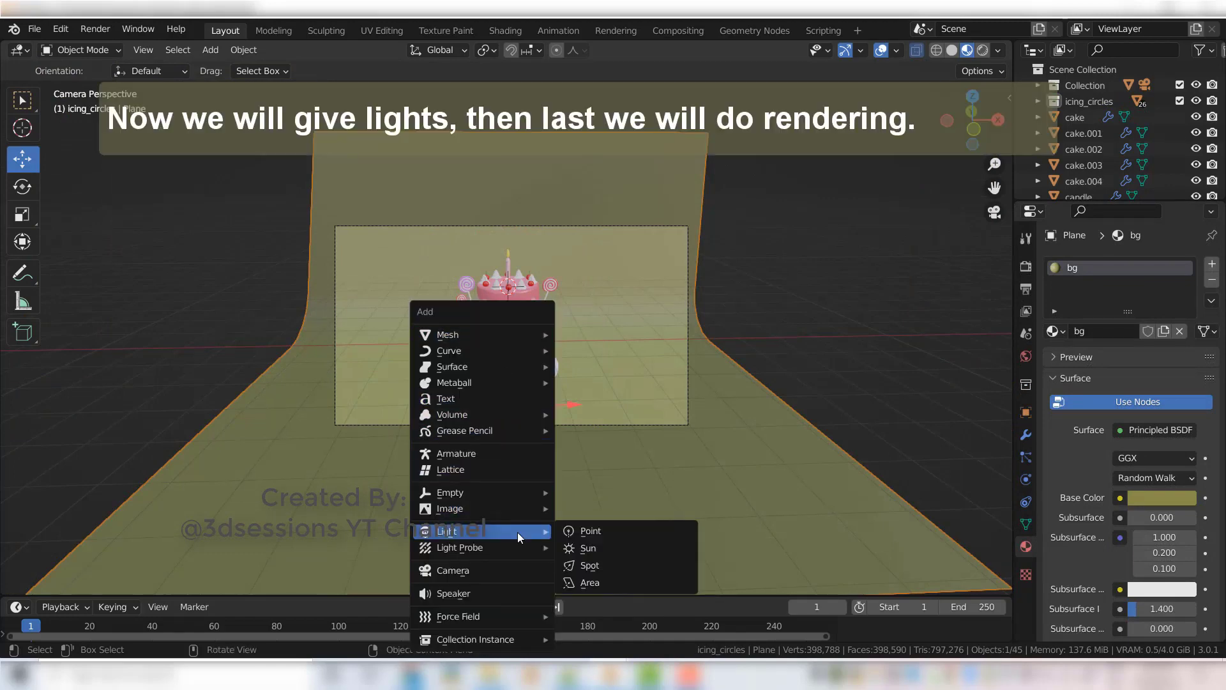
pyautogui.click(608, 581)
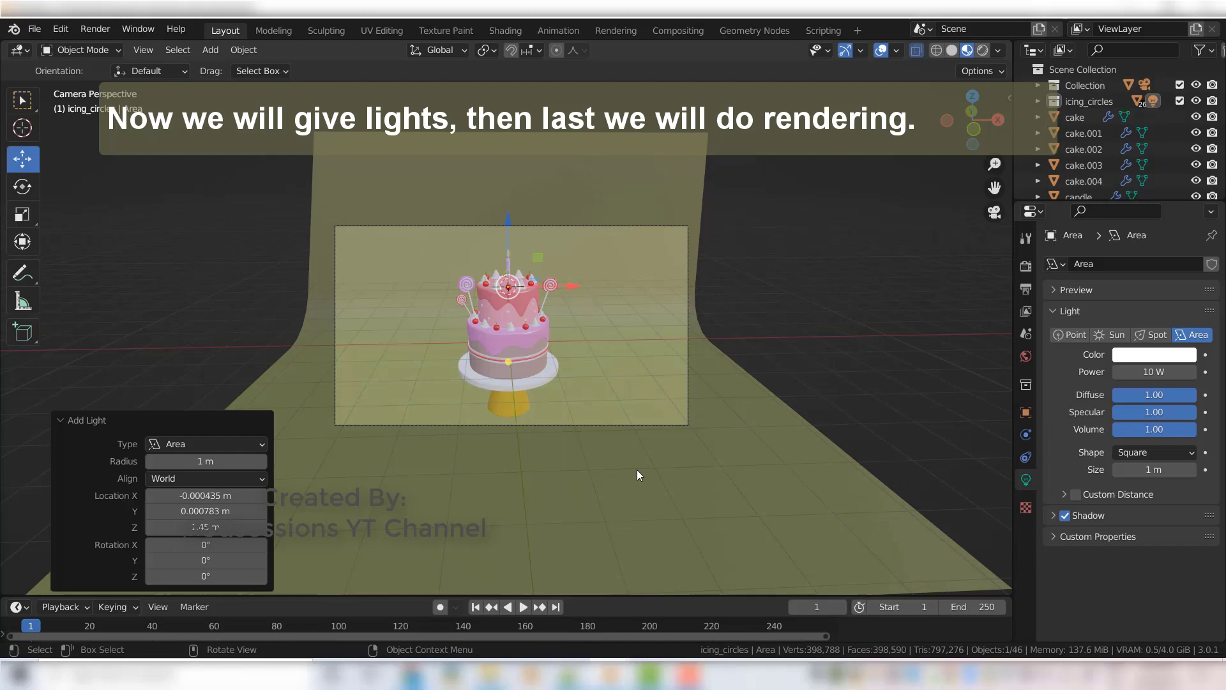
pyautogui.moveTo(507, 222); pyautogui.dragTo(515, 132)
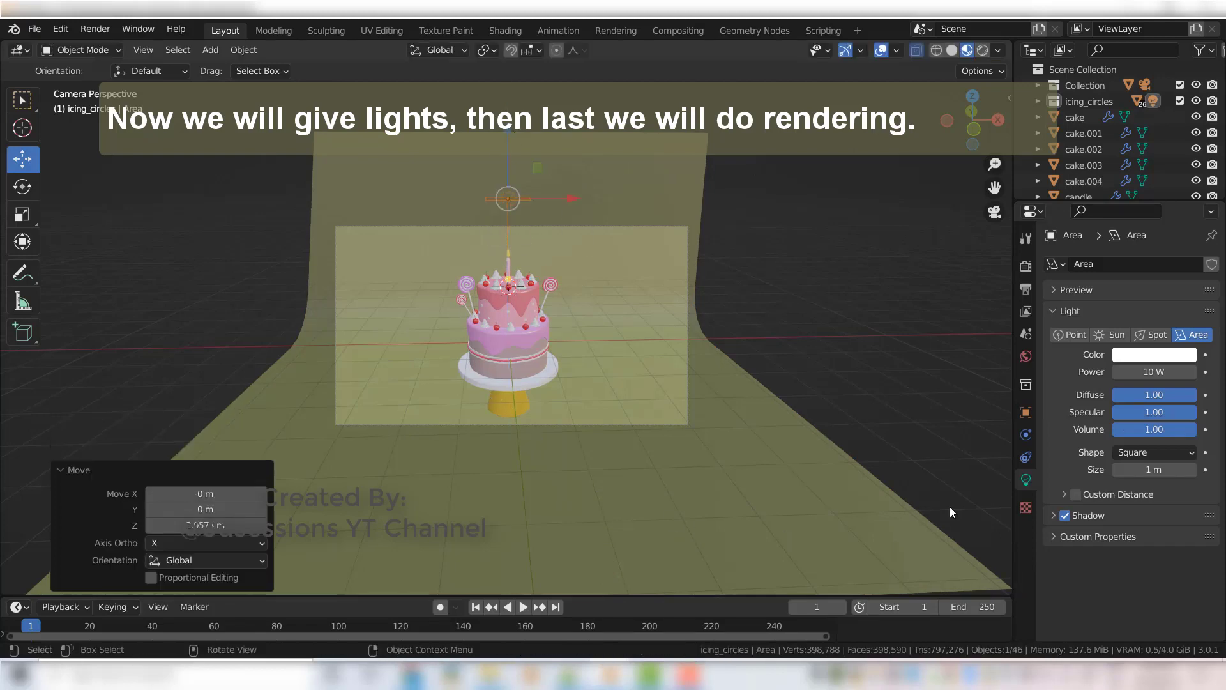
pyautogui.click(1155, 371)
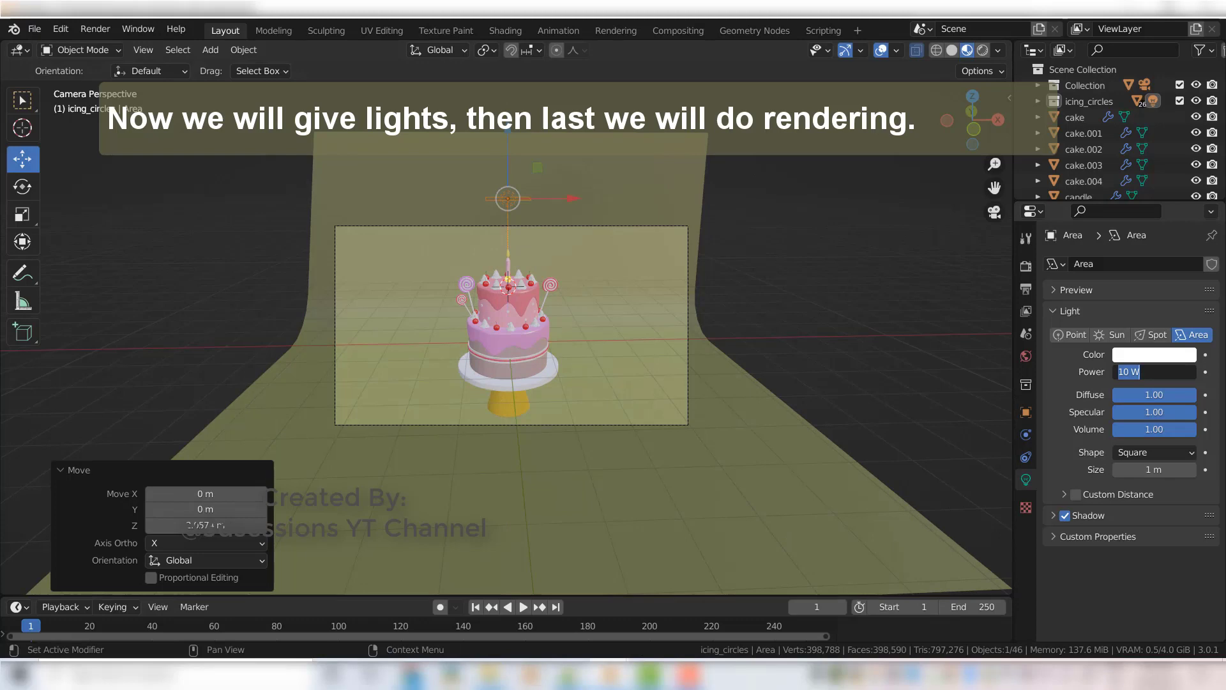
pyautogui.write('500')
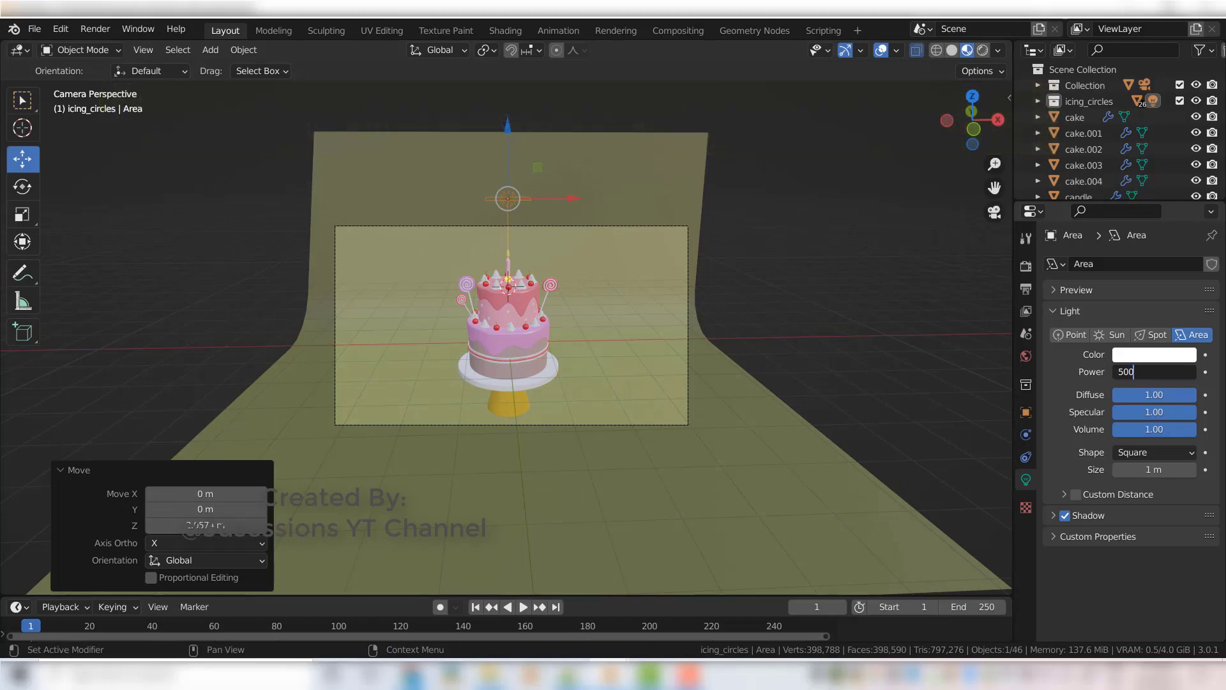
pyautogui.press('Return')
# Switch the viewport to Rendered shading and enlarge the area light to 4.28 m
pyautogui.press('z')
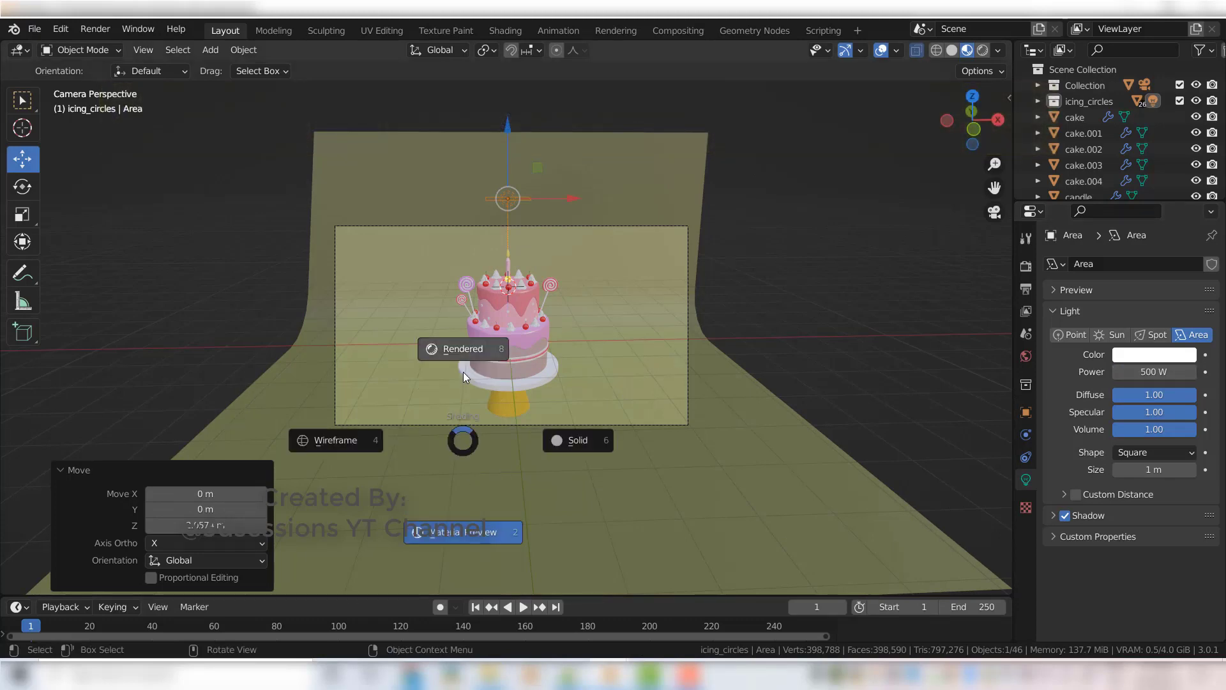
pyautogui.click(462, 349)
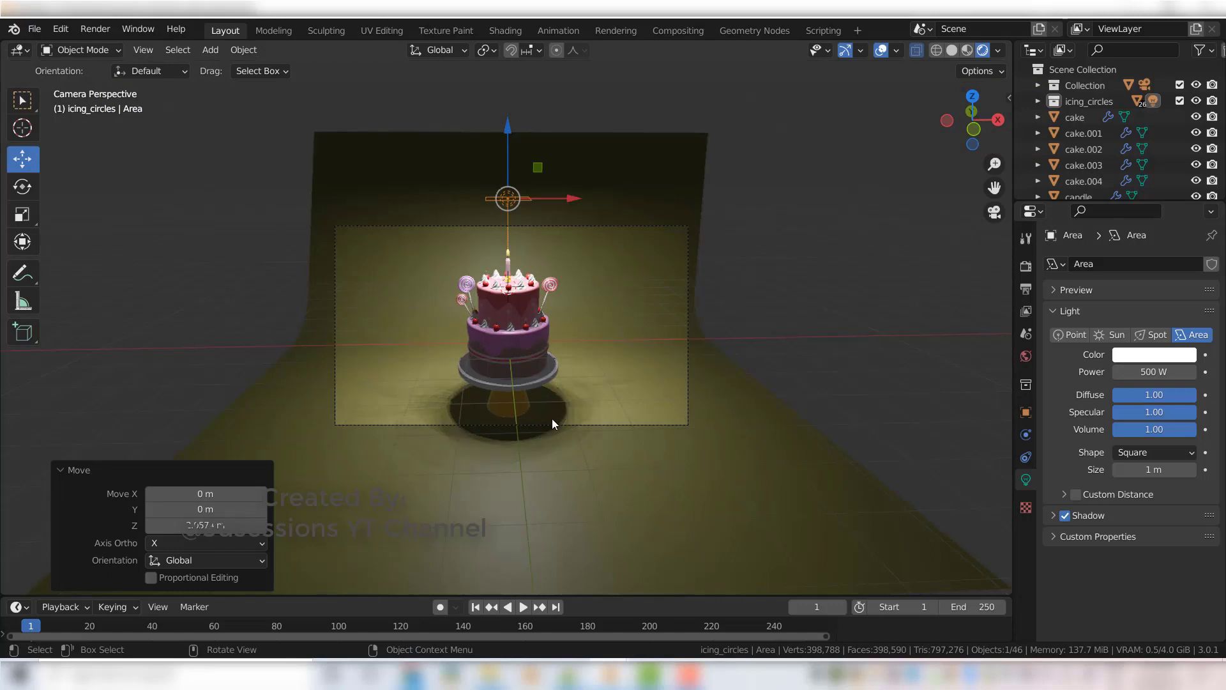
pyautogui.scroll(2, 552, 419)
pyautogui.moveTo(1154, 470); pyautogui.dragTo(1220, 470)
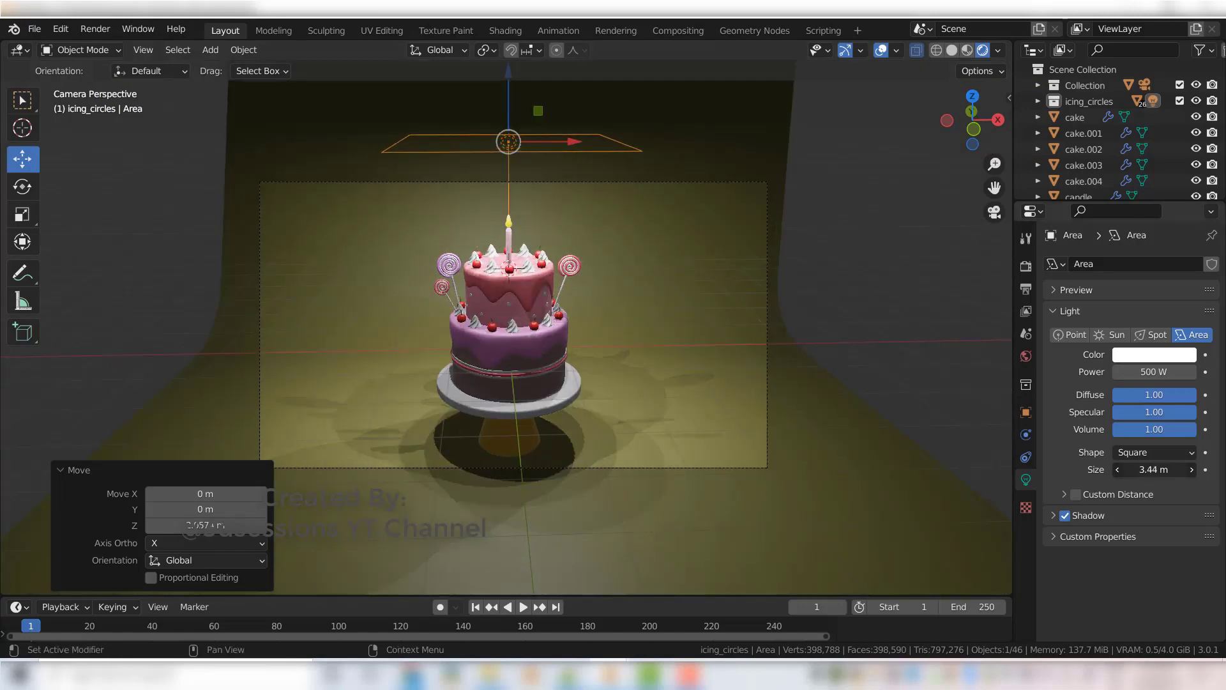
pyautogui.scroll(-1, 538, 186)
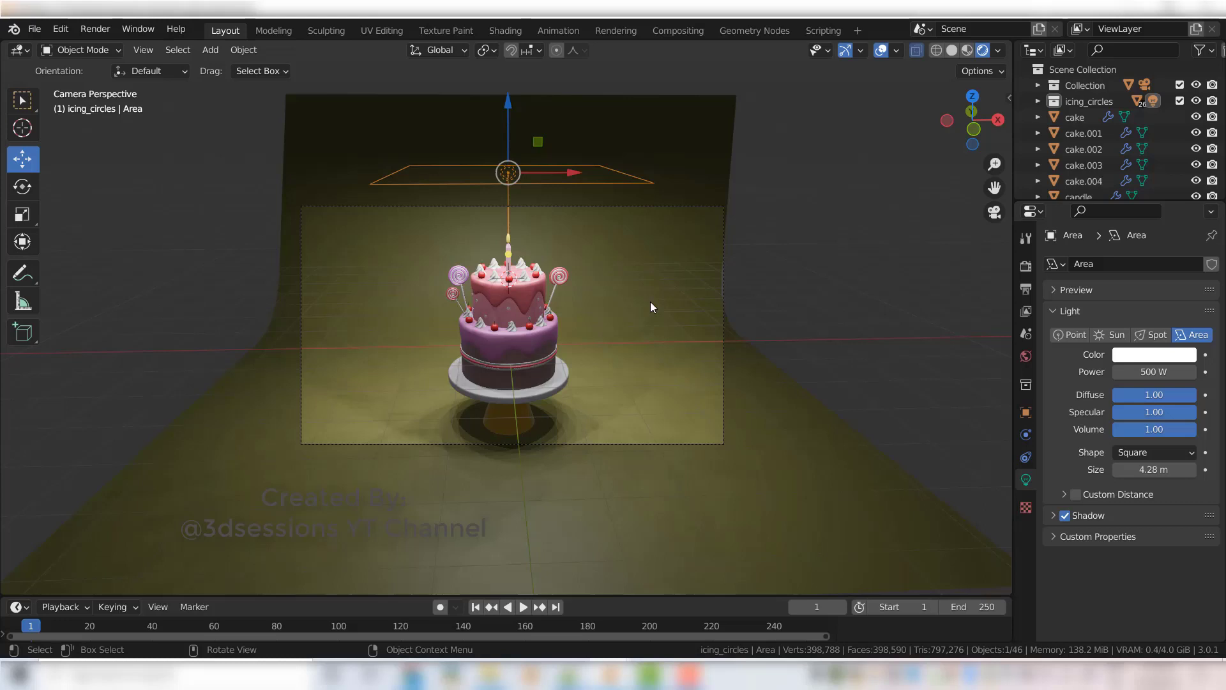
# Duplicate the light, move the copy left of the cake along X, and tilt it inward
pyautogui.hotkey('shift', 'd')
pyautogui.rightClick(589, 161)
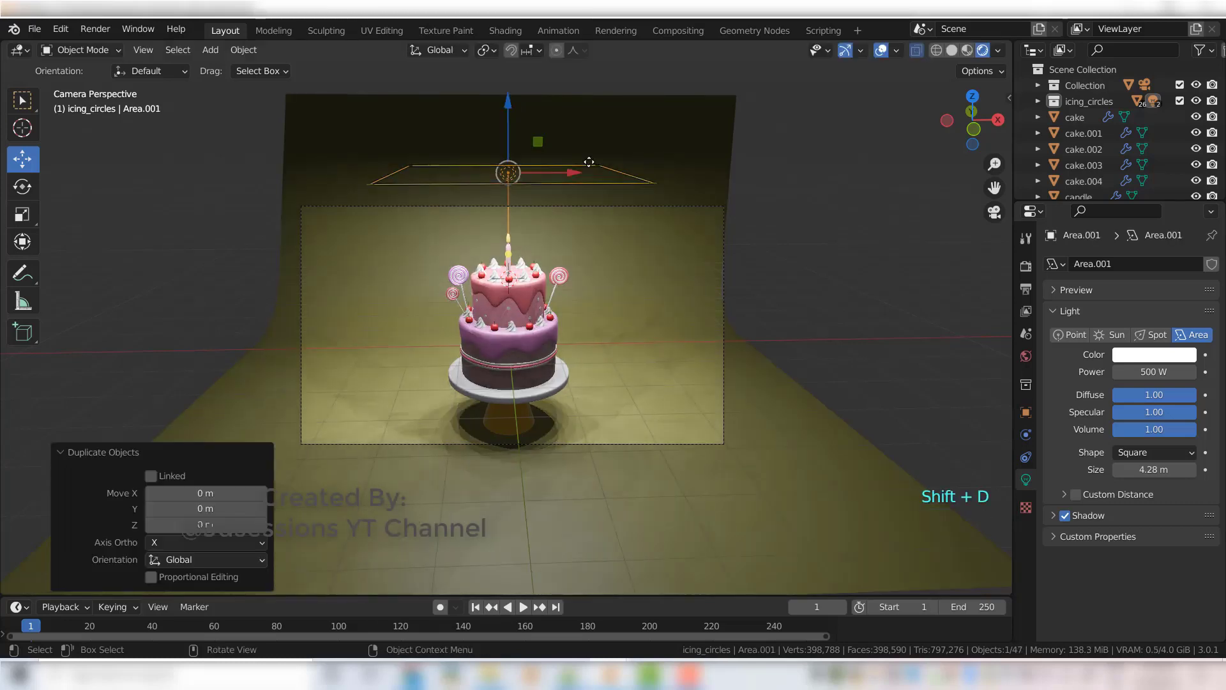
pyautogui.press('g')
pyautogui.press('x')
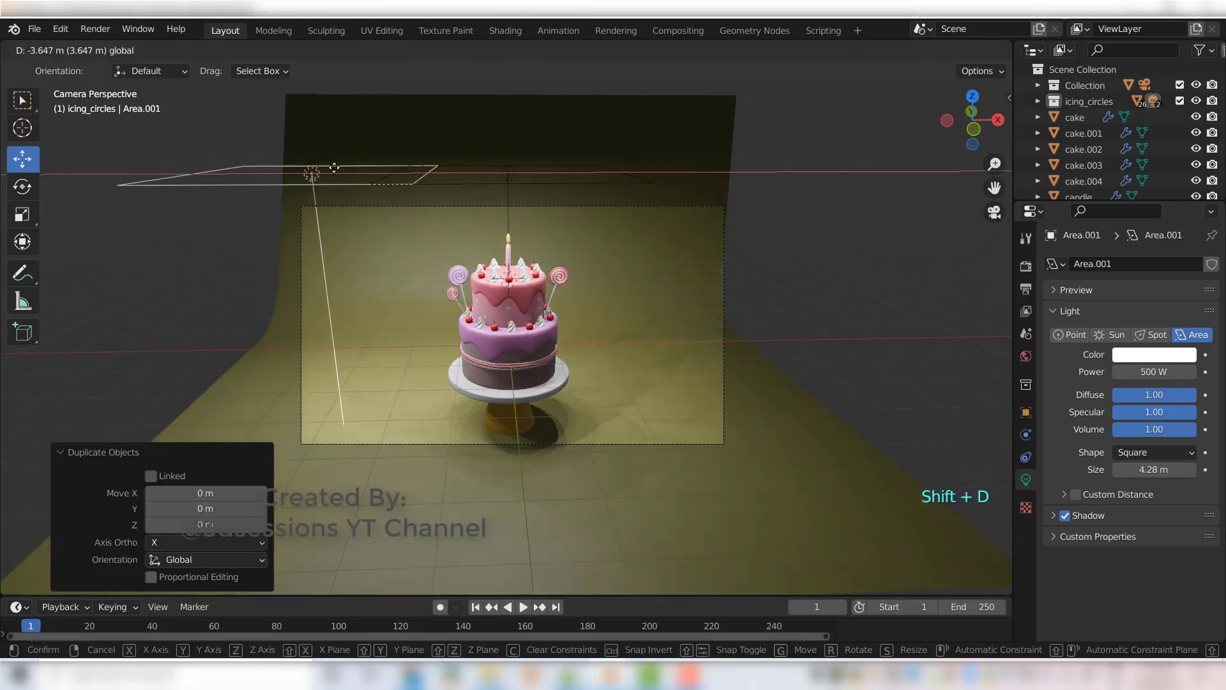
pyautogui.click(335, 167)
pyautogui.click(23, 186)
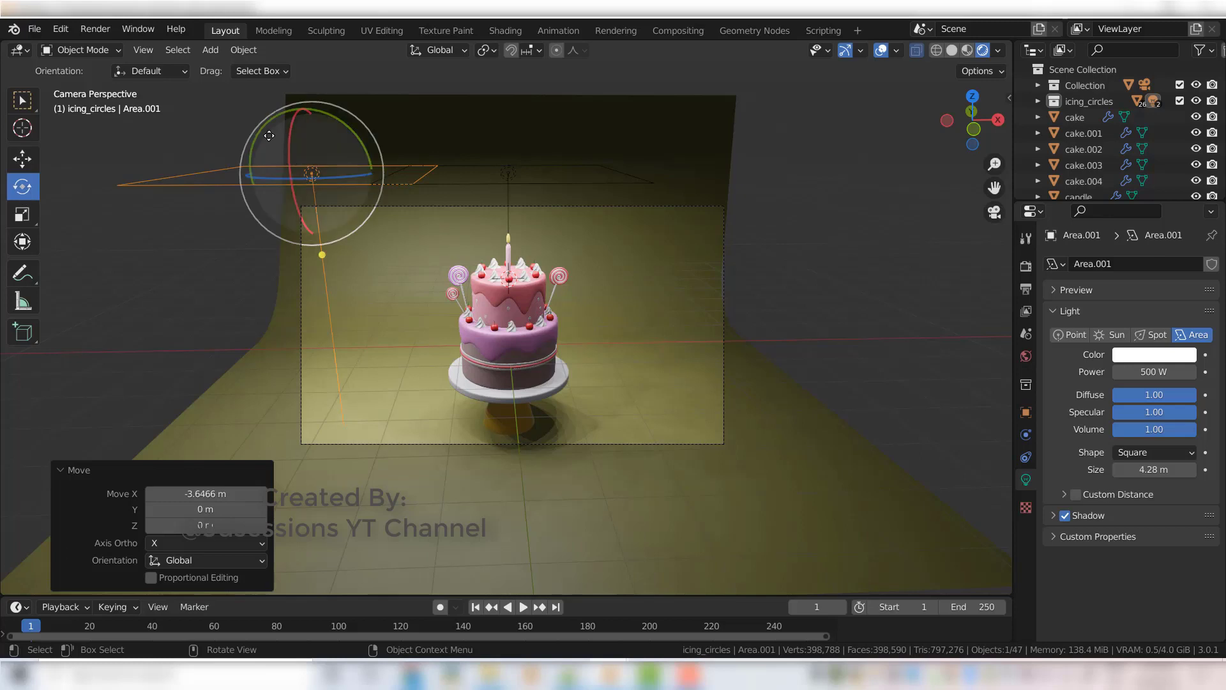
pyautogui.moveTo(269, 136); pyautogui.dragTo(253, 161)
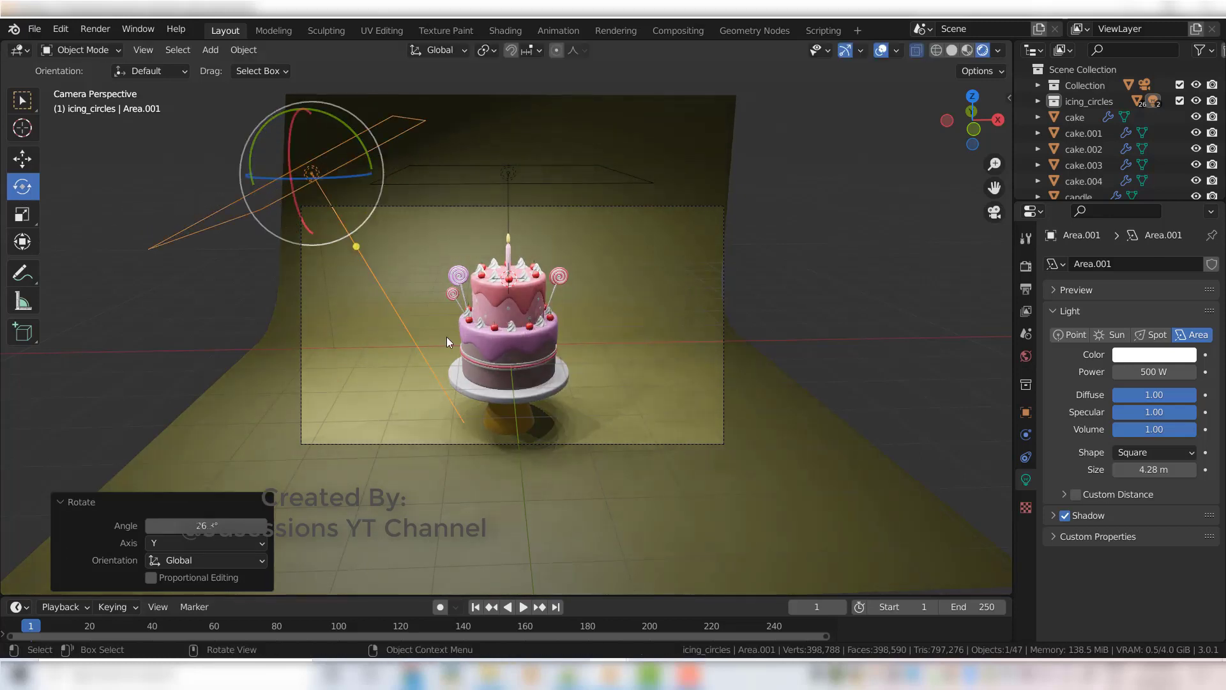
# Duplicate the tilted light, move it right of the cake, and angle it toward the cake
pyautogui.hotkey('shift', 'd')
pyautogui.rightClick(439, 277)
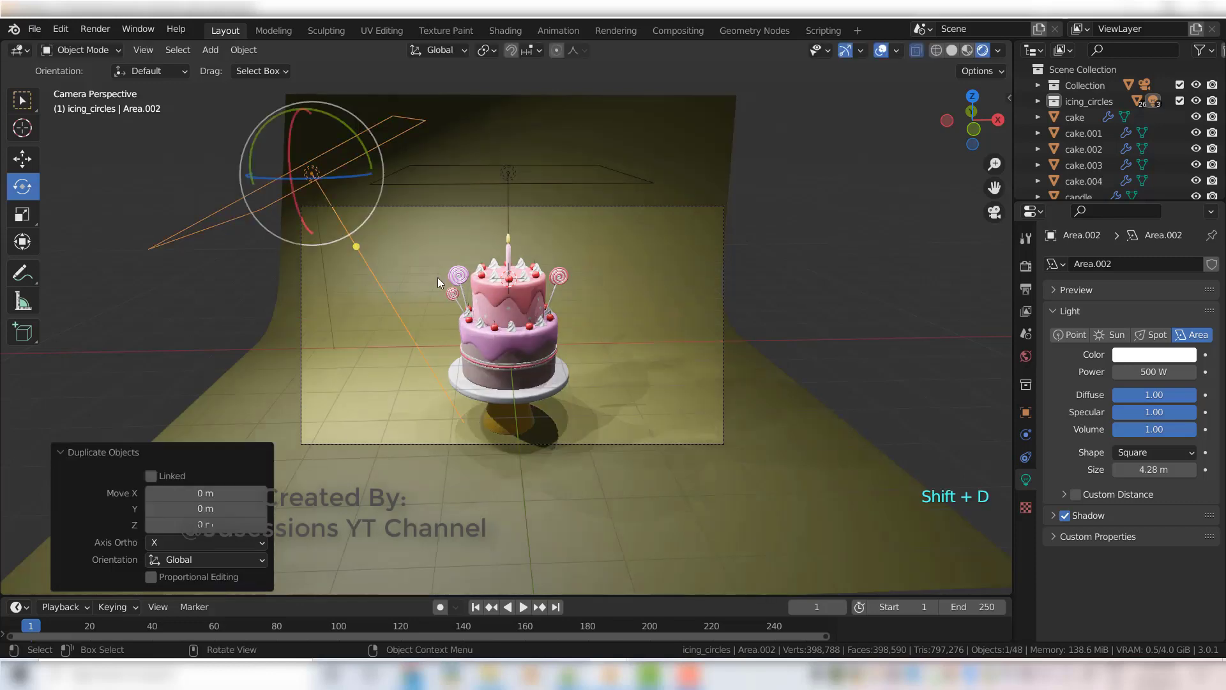
pyautogui.click(22, 159)
pyautogui.moveTo(312, 172); pyautogui.dragTo(823, 255)
pyautogui.click(22, 186)
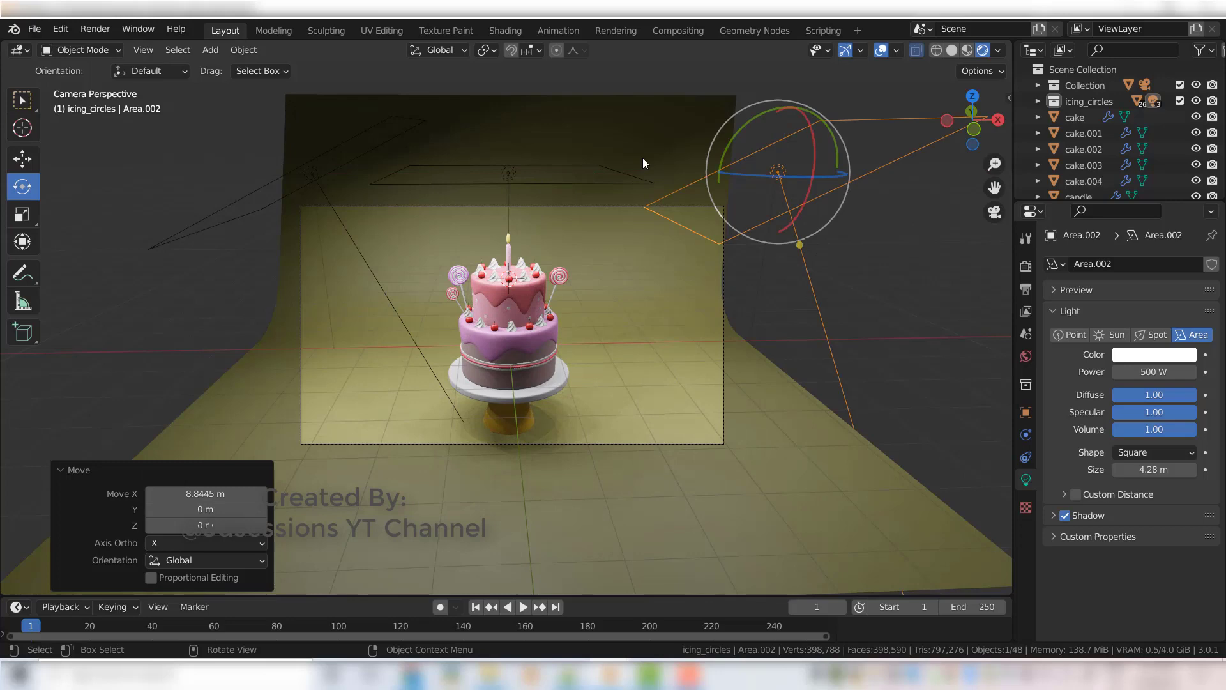
pyautogui.moveTo(757, 120); pyautogui.dragTo(830, 107)
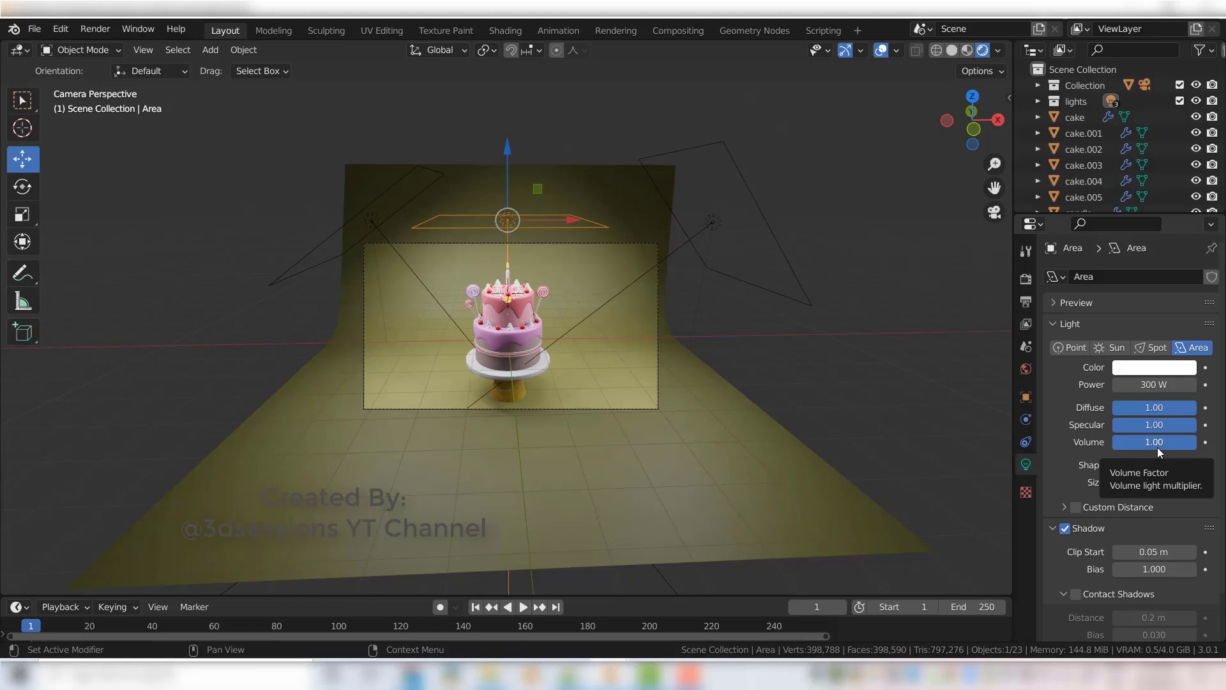
# Select the left and right side lights in turn to check their 500 W power
pyautogui.click(379, 196)
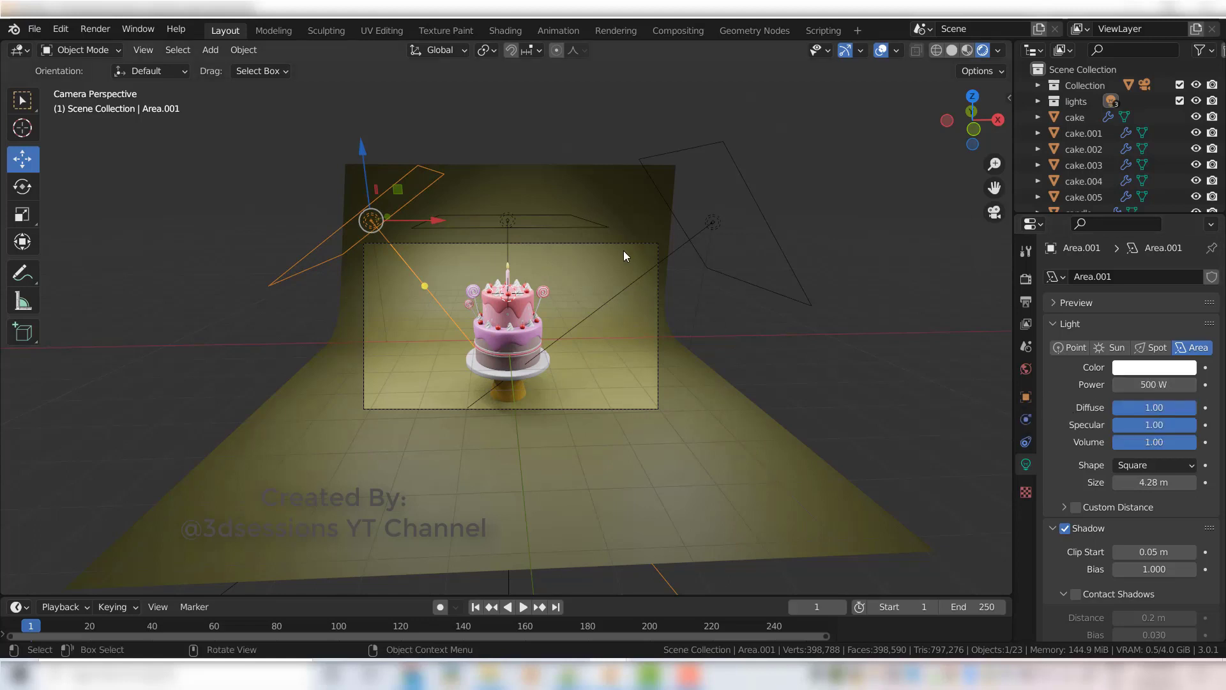
pyautogui.click(749, 191)
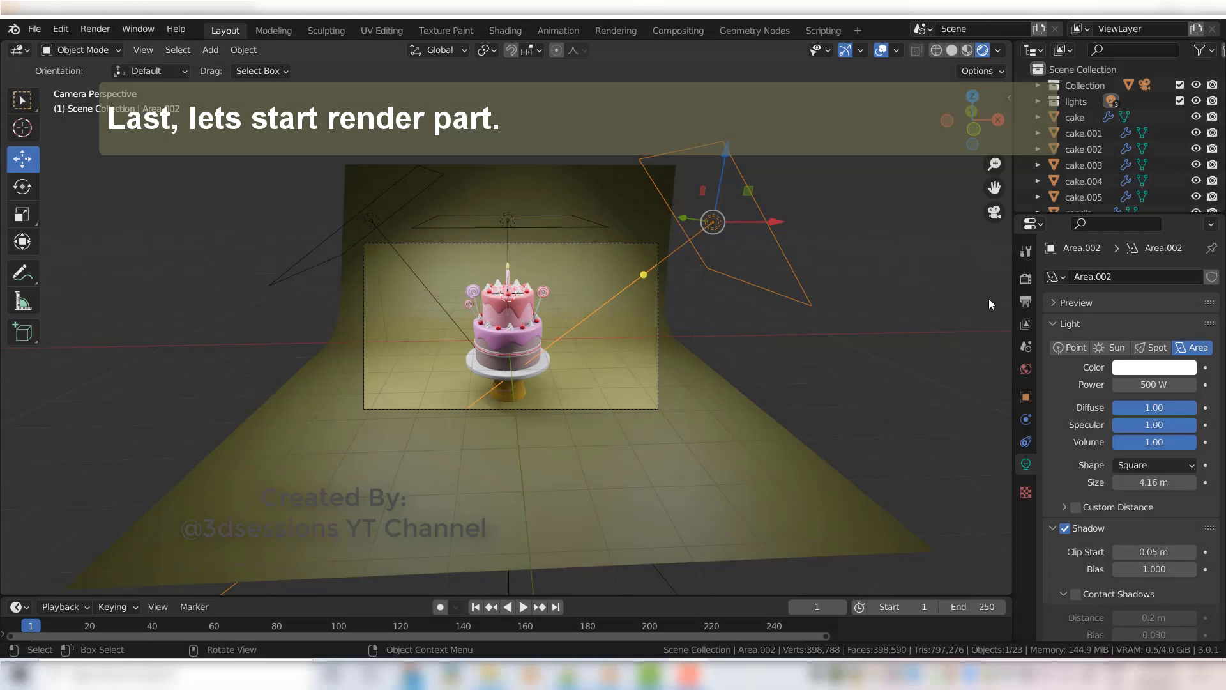
# Enable Ambient Occlusion, Bloom, and Screen Space Reflections with Refraction in the Eevee render settings
pyautogui.click(1025, 278)
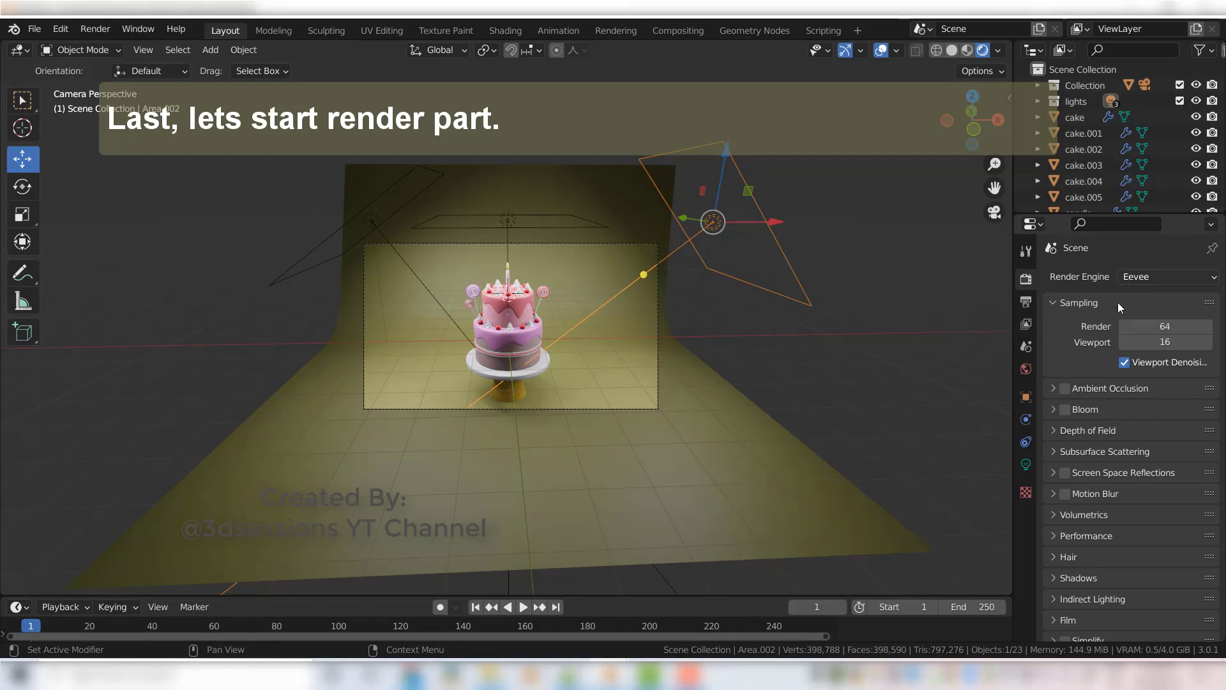
pyautogui.click(1054, 388)
pyautogui.click(1063, 389)
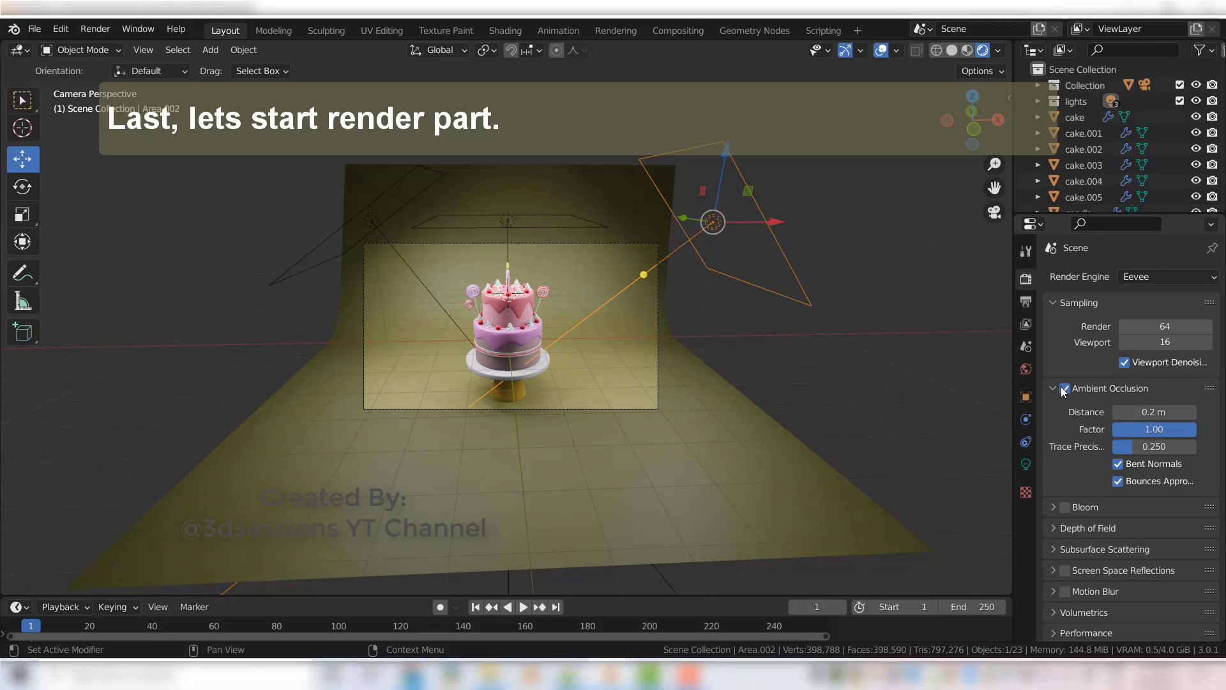
pyautogui.click(1054, 507)
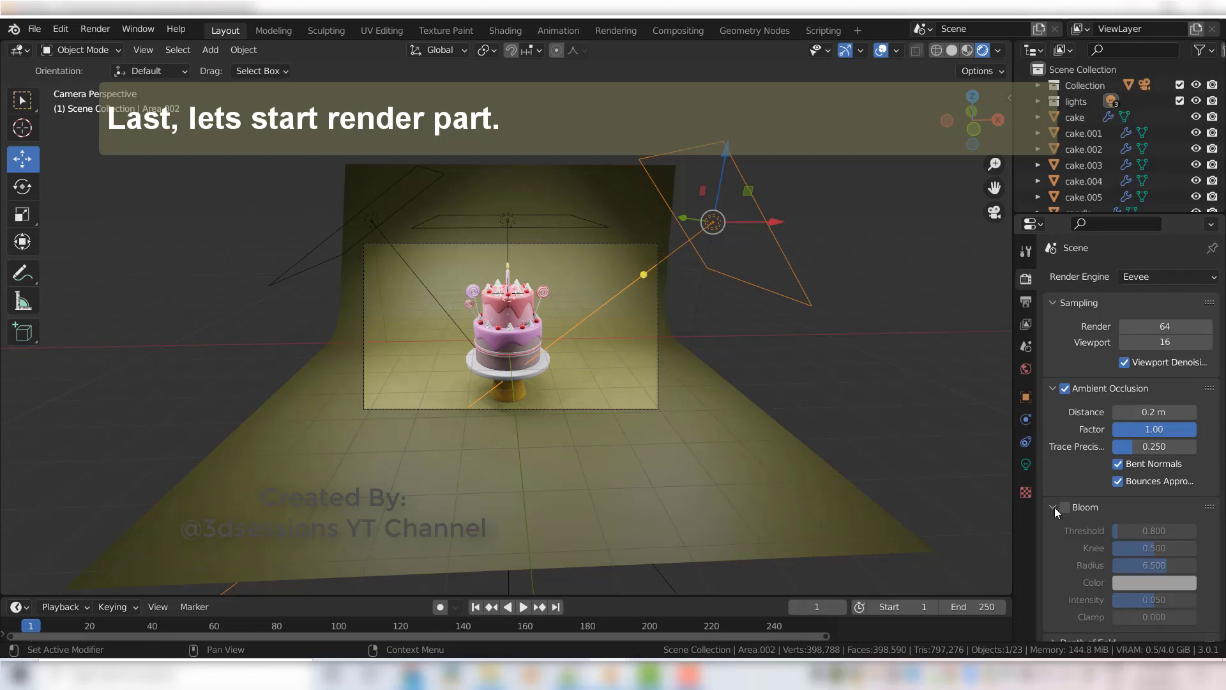
pyautogui.scroll(-2, 1072, 527)
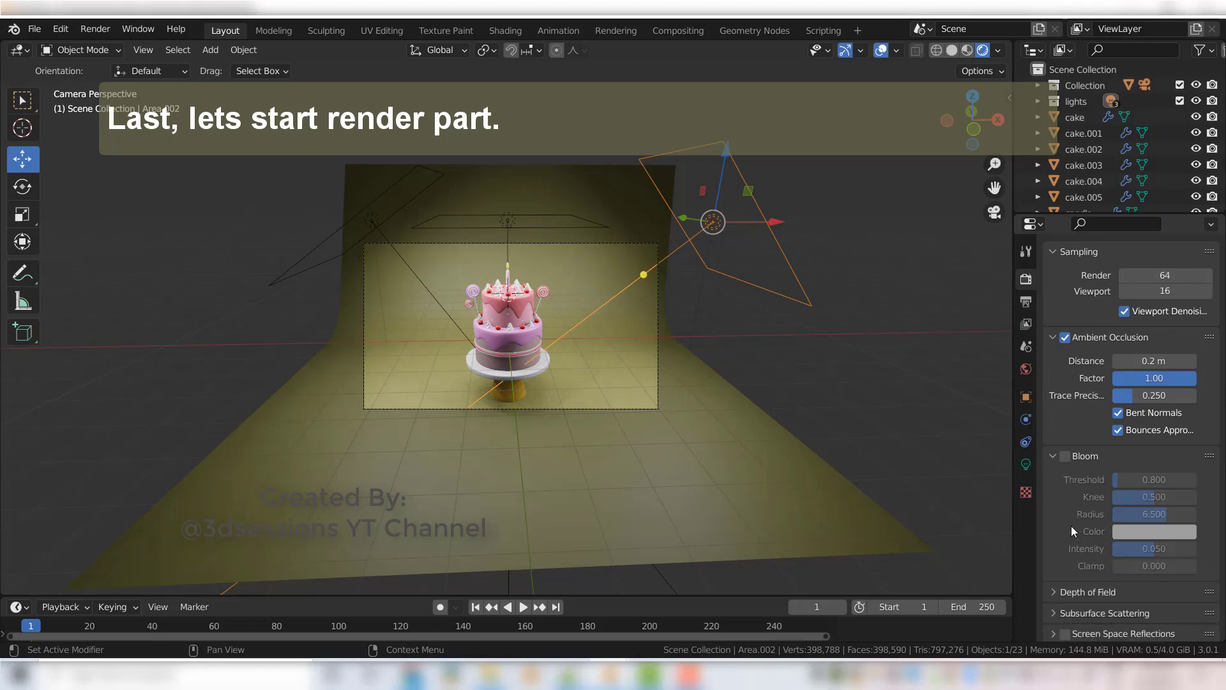
pyautogui.click(1064, 456)
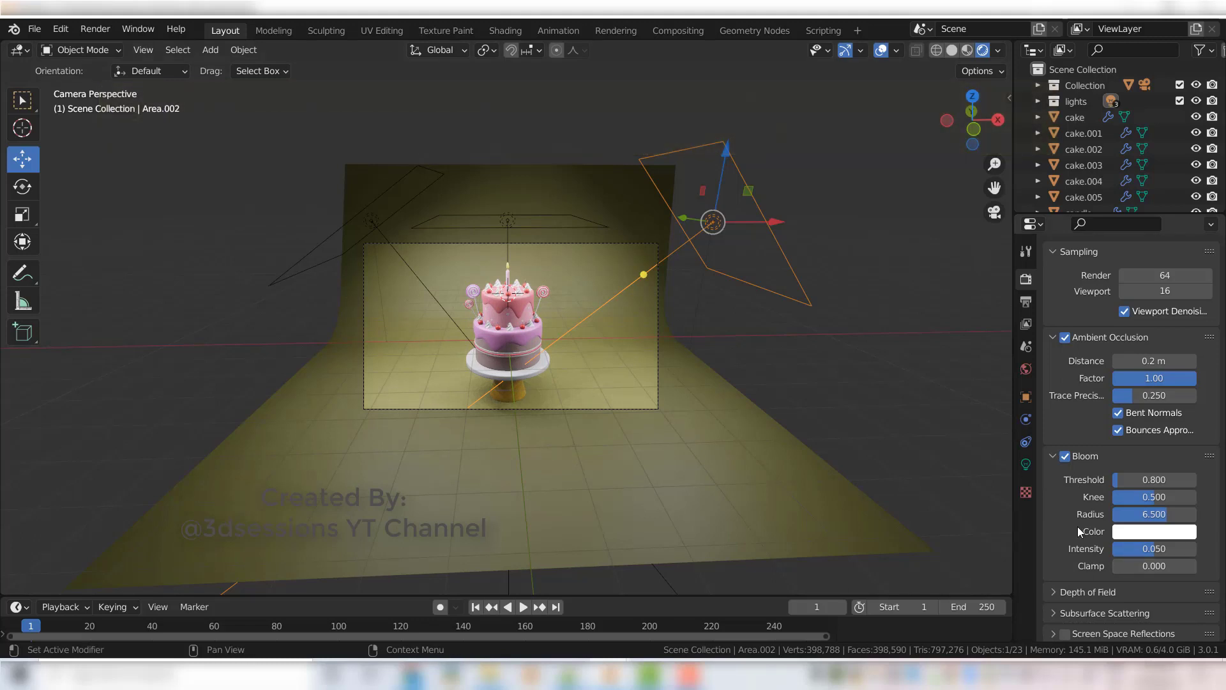
pyautogui.scroll(-2, 1079, 531)
pyautogui.scroll(-1, 1067, 585)
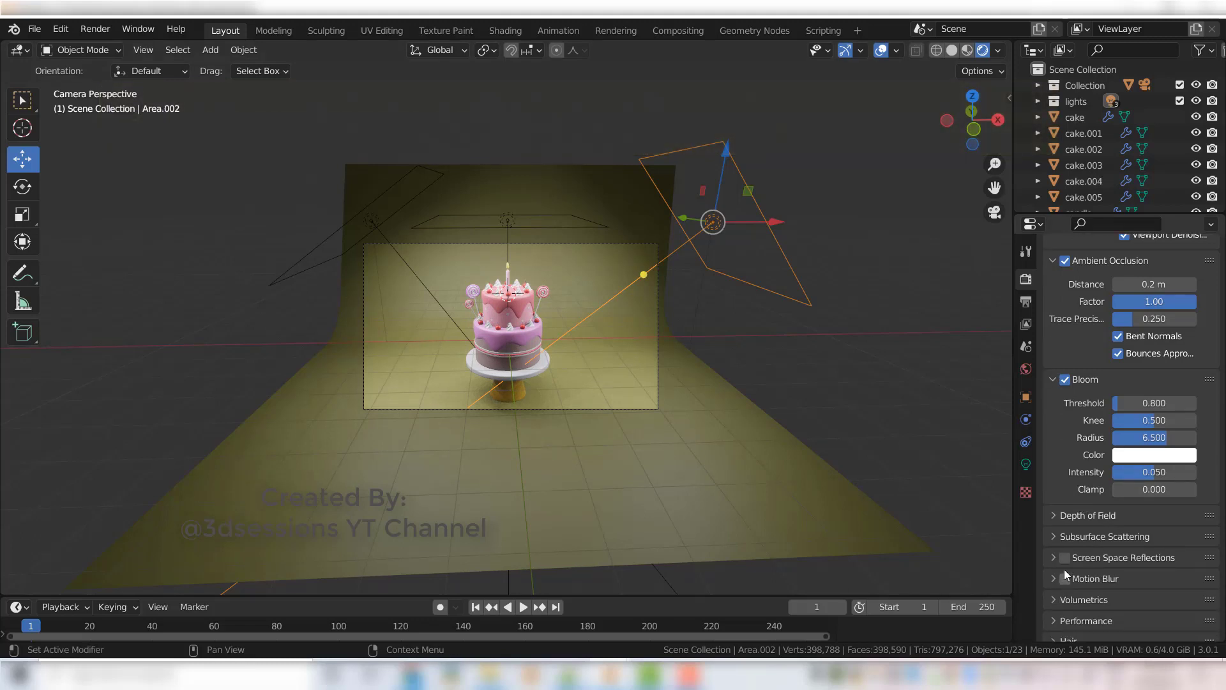
pyautogui.click(1054, 558)
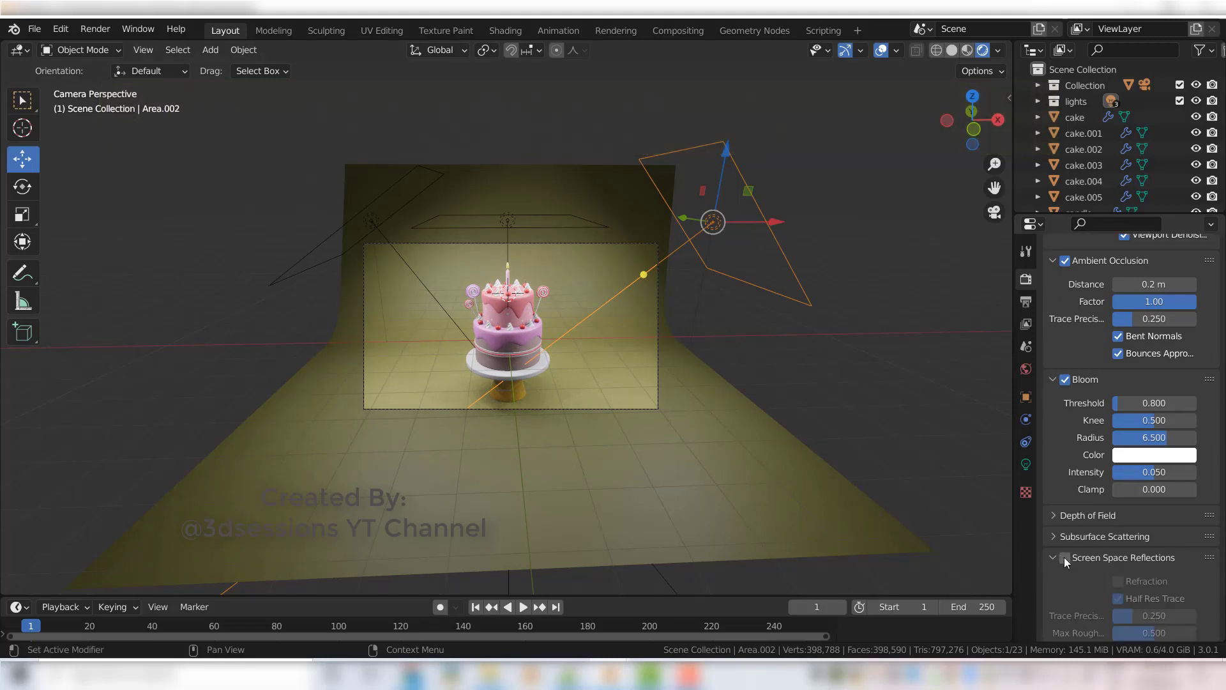
pyautogui.click(1064, 557)
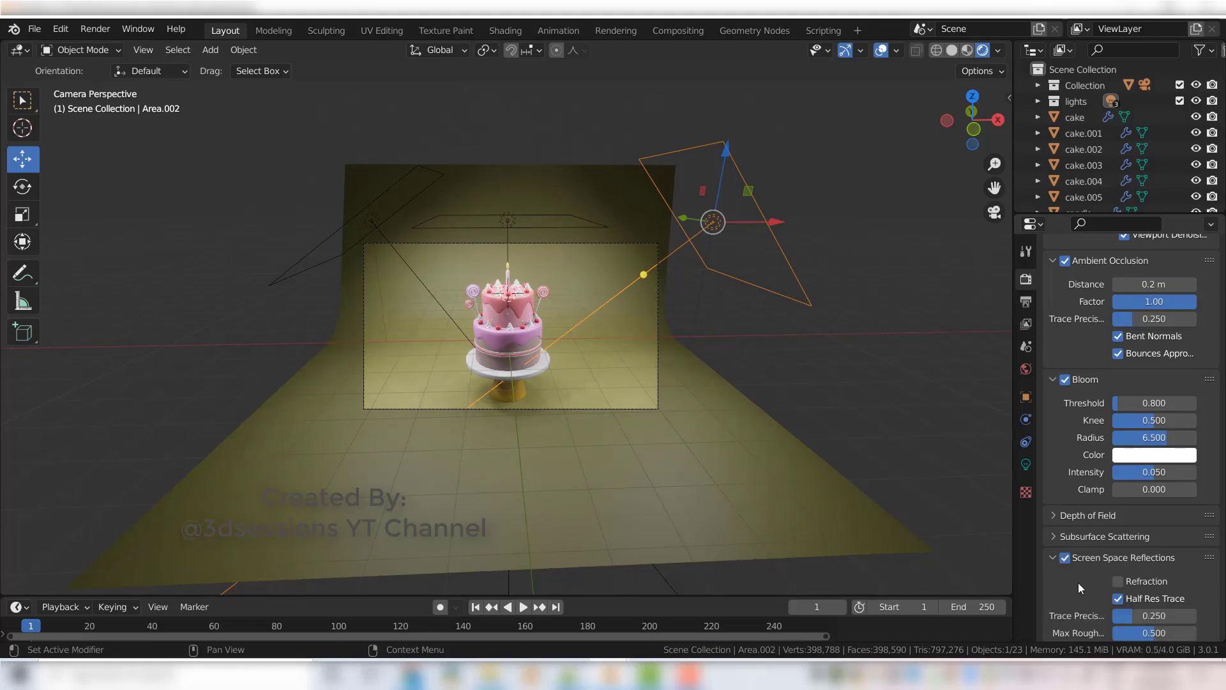
pyautogui.click(1118, 581)
pyautogui.scroll(-5, 1119, 575)
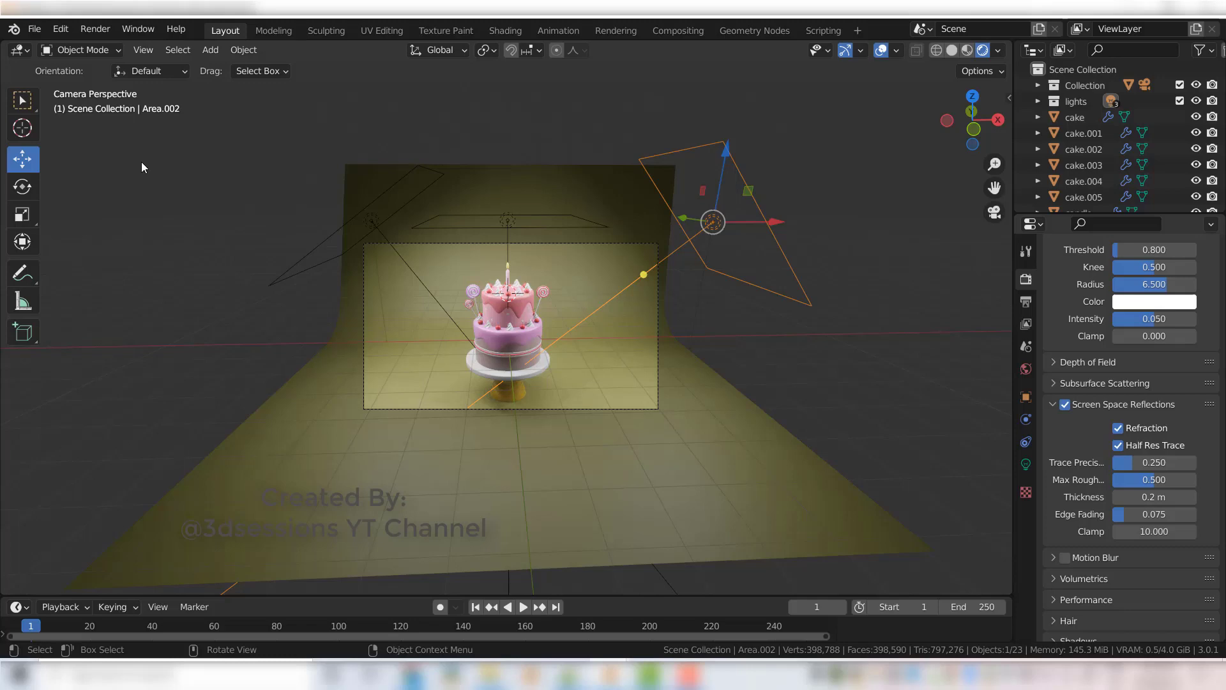
# Render a still image of the cake from the camera with Render Image
pyautogui.click(101, 32)
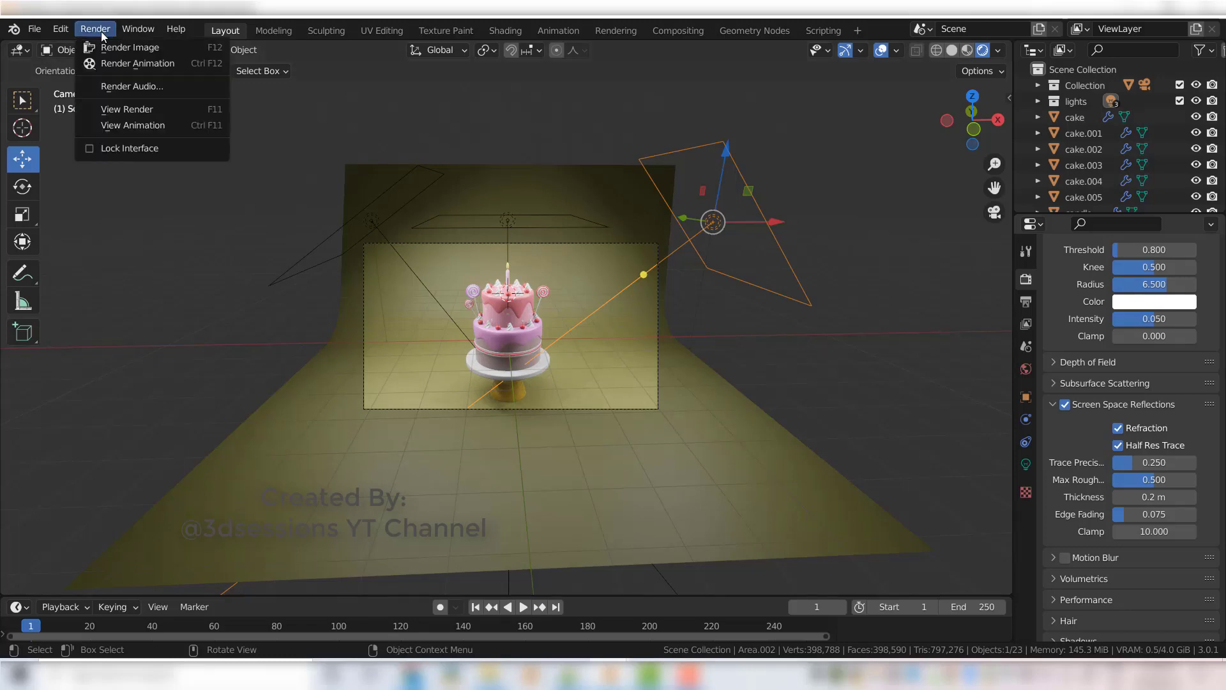
pyautogui.click(112, 48)
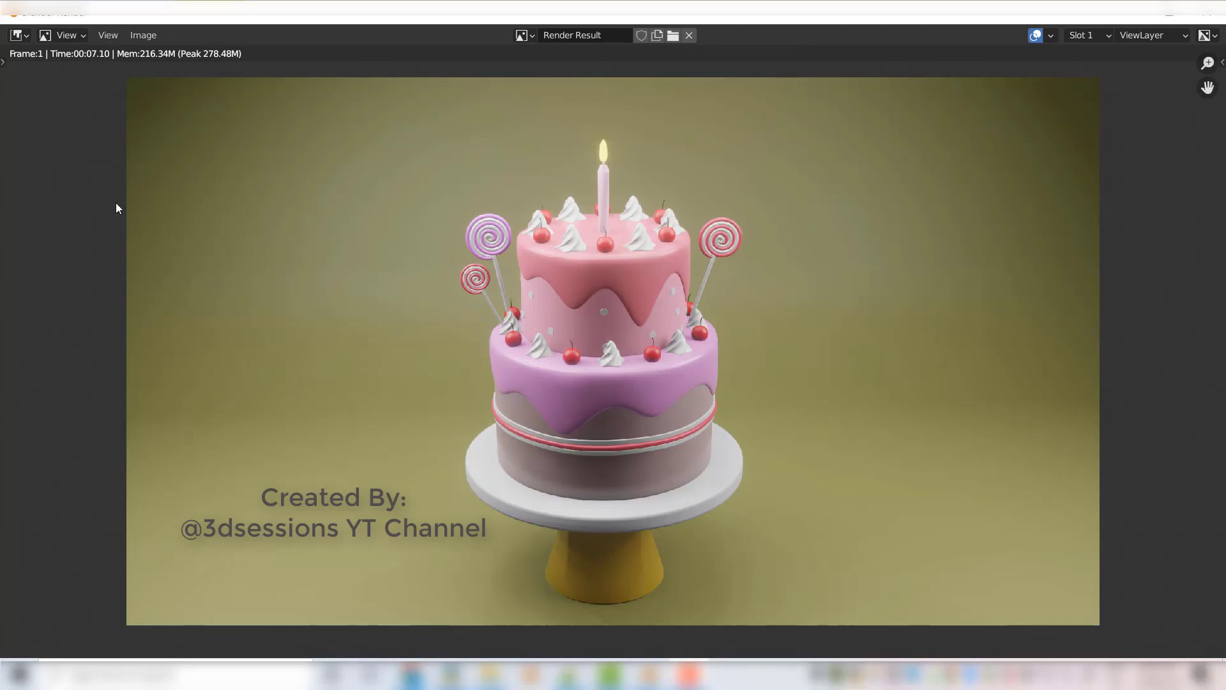
pyautogui.click(143, 37)
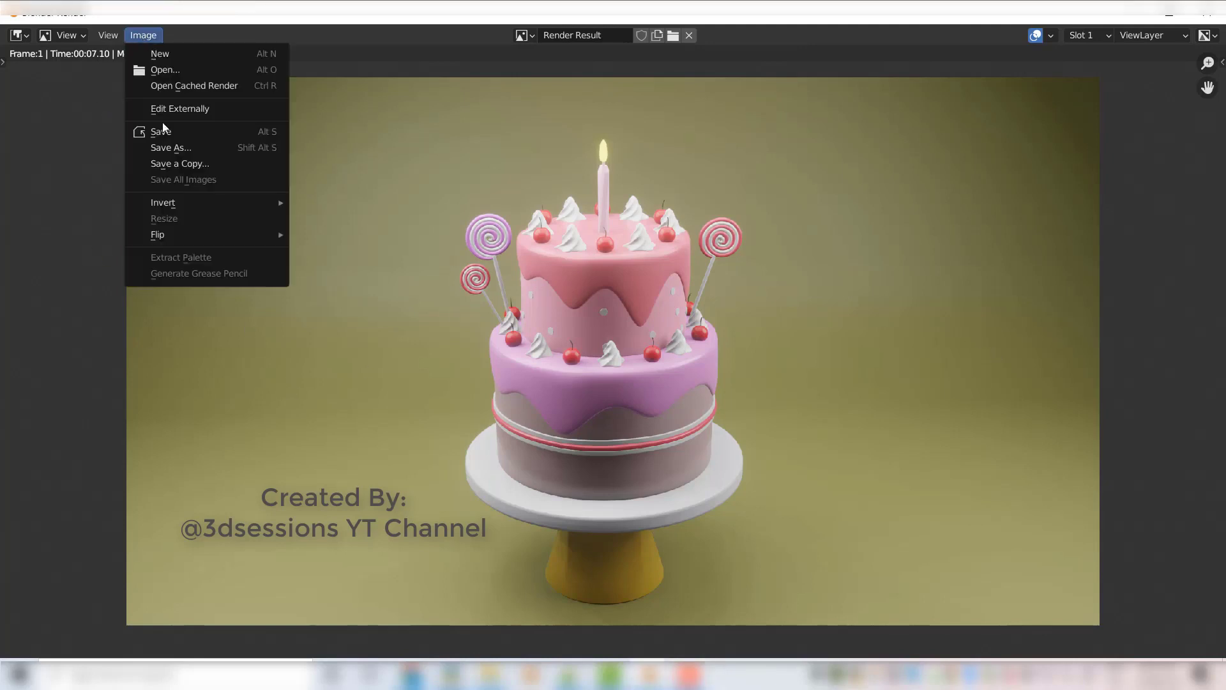
# Save the render as a JPEG, replacing the name untitled with render
pyautogui.click(171, 148)
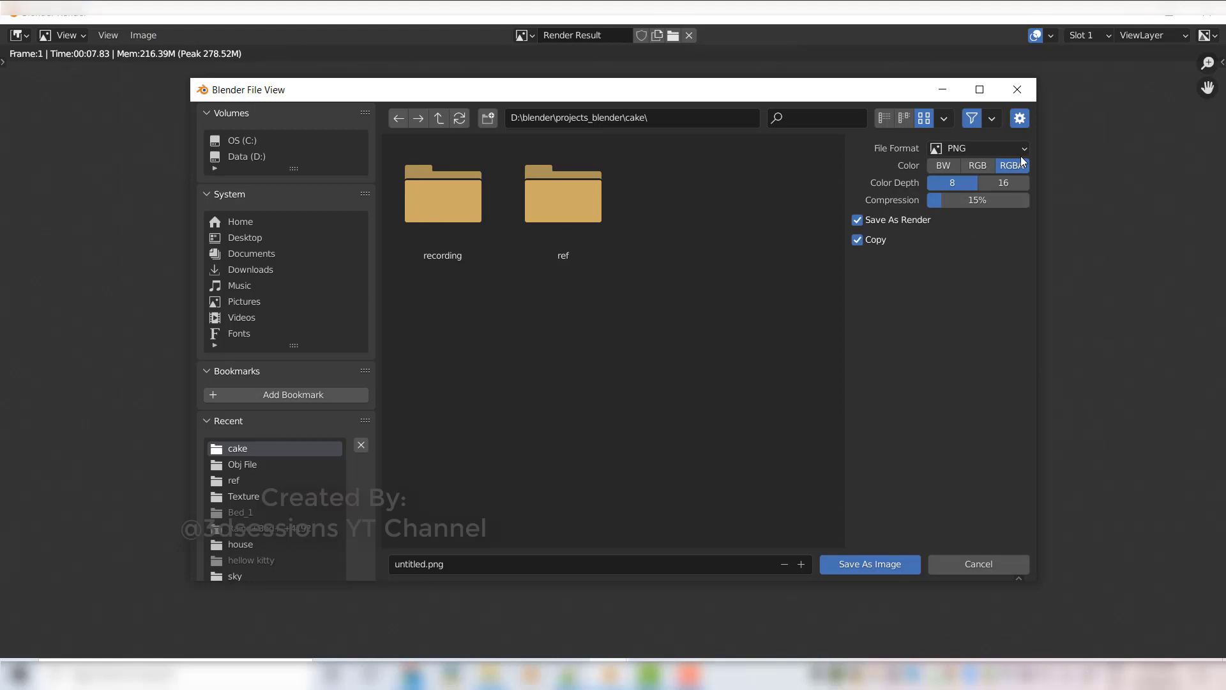
pyautogui.click(977, 149)
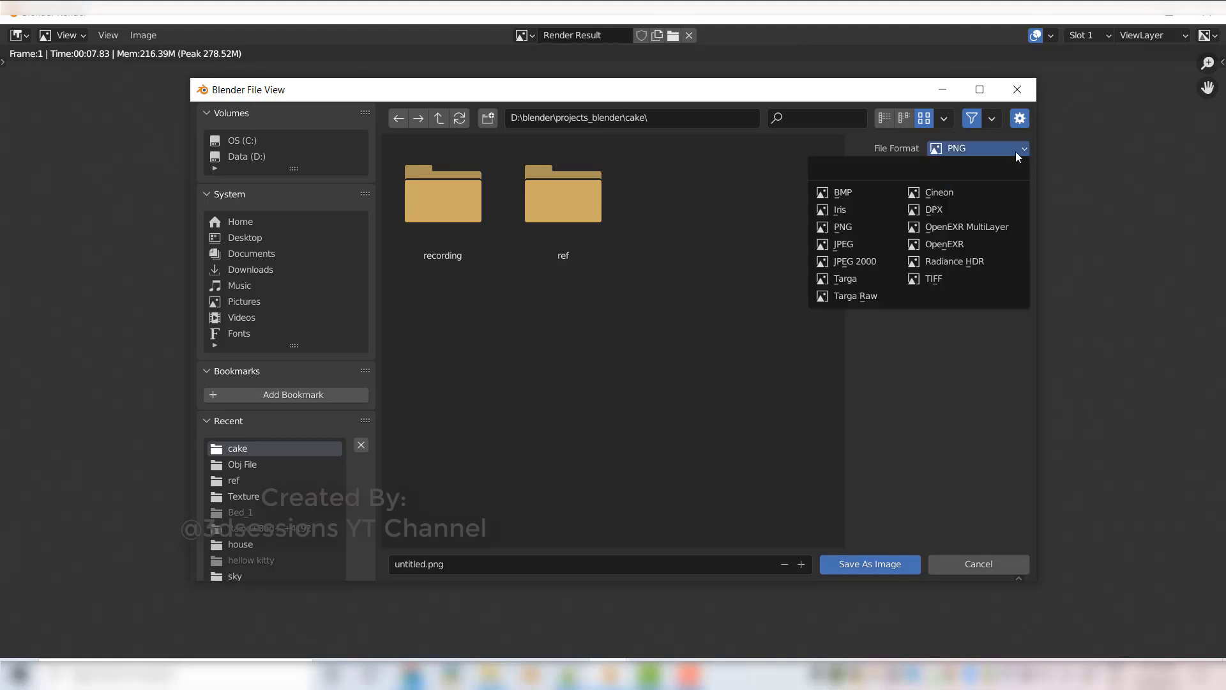
pyautogui.click(860, 245)
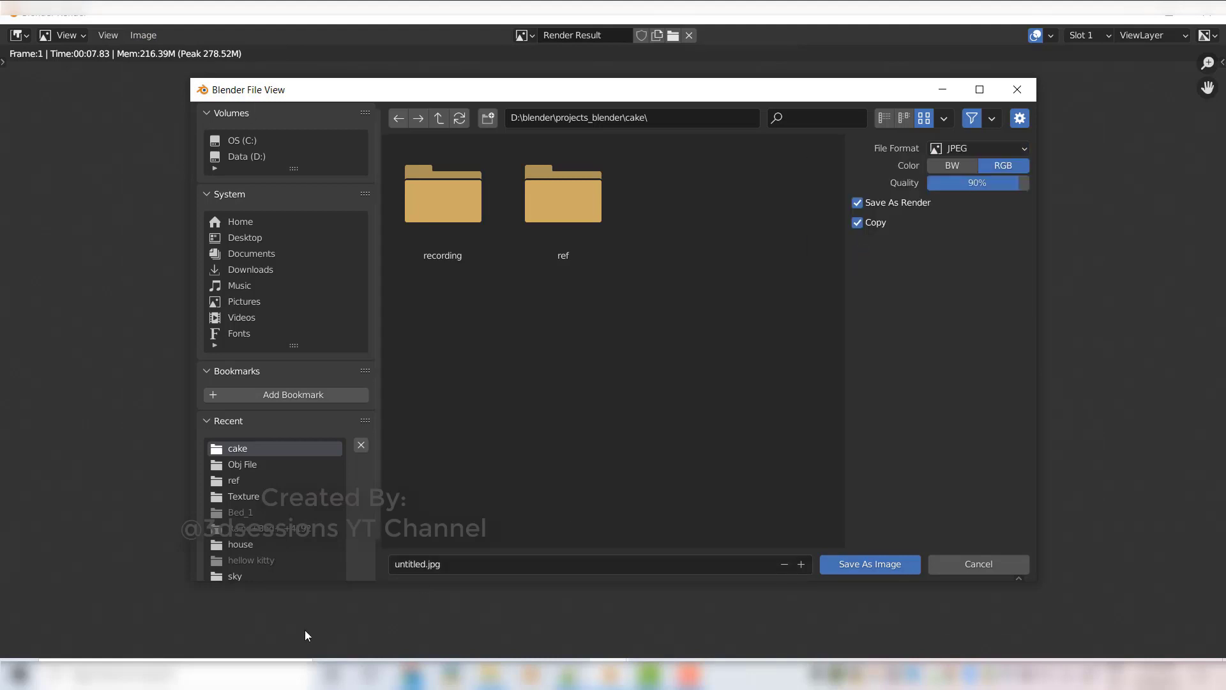
pyautogui.click(426, 569)
pyautogui.click(425, 569)
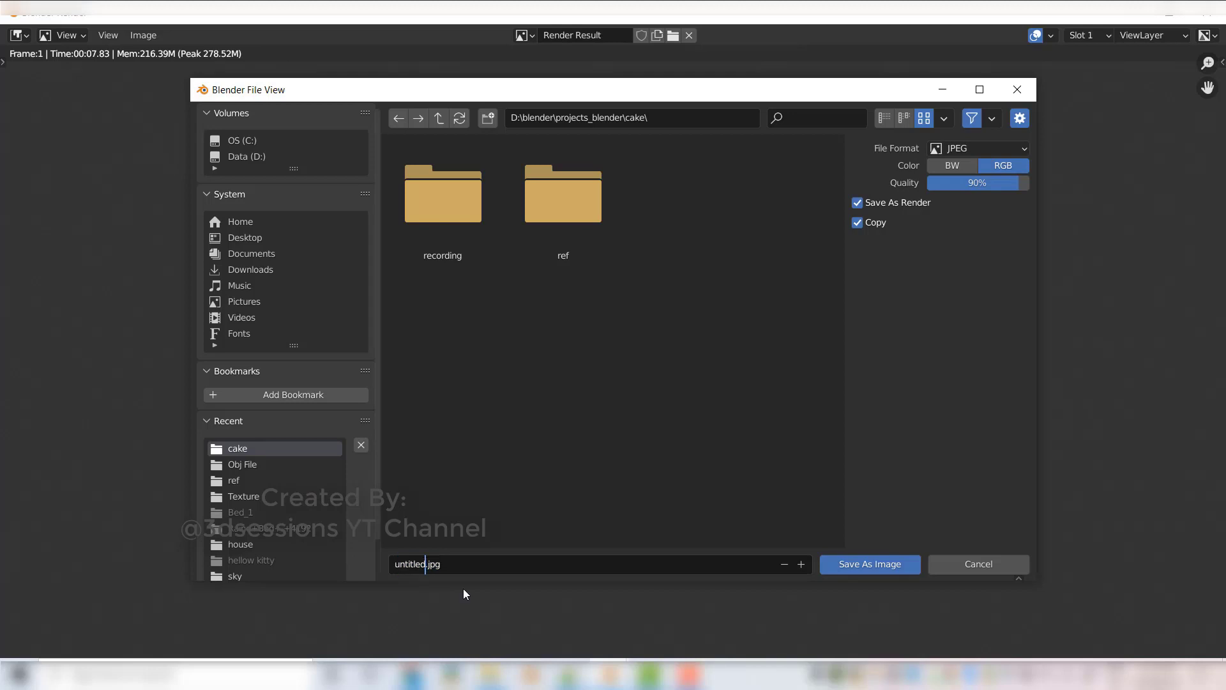
pyautogui.press('BackSpace')
pyautogui.press('BackSpace')
pyautogui.press('BackSpace')
pyautogui.press('BackSpace')
pyautogui.press('BackSpace')
pyautogui.press('BackSpace')
pyautogui.press('BackSpace')
pyautogui.press('BackSpace')
pyautogui.write('render')
# Confirm the file name render.jpg and write the JPEG to the cake folder
pyautogui.click(848, 560)
pyautogui.click(859, 566)
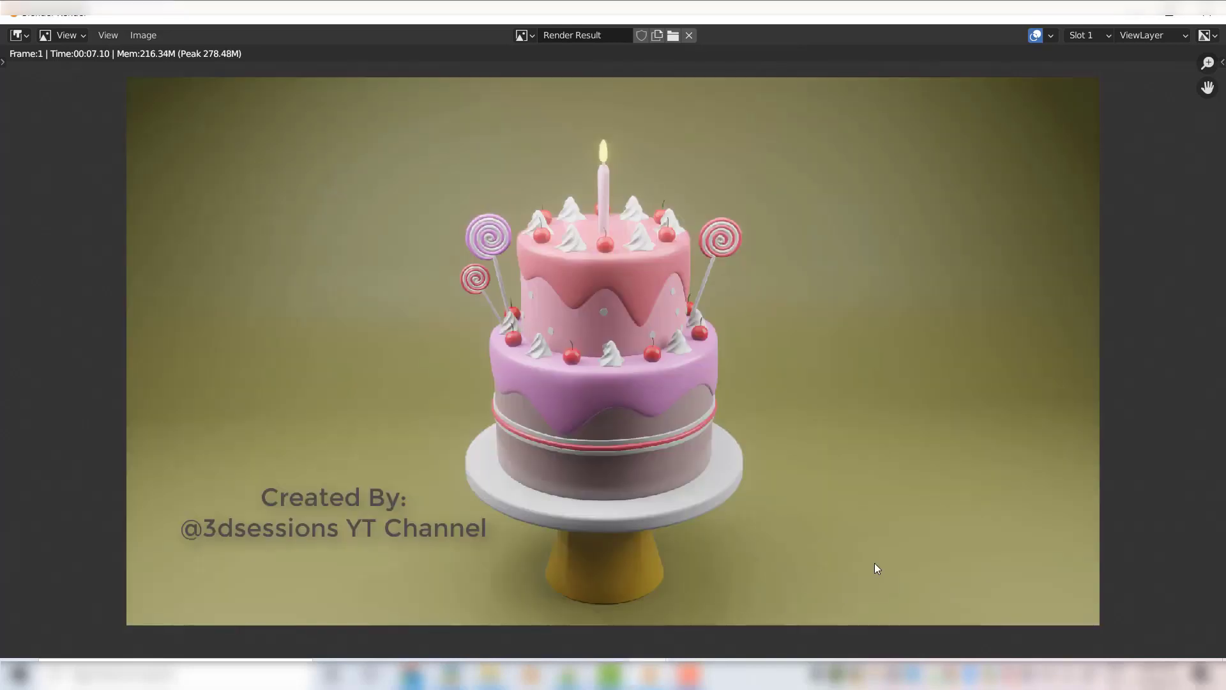